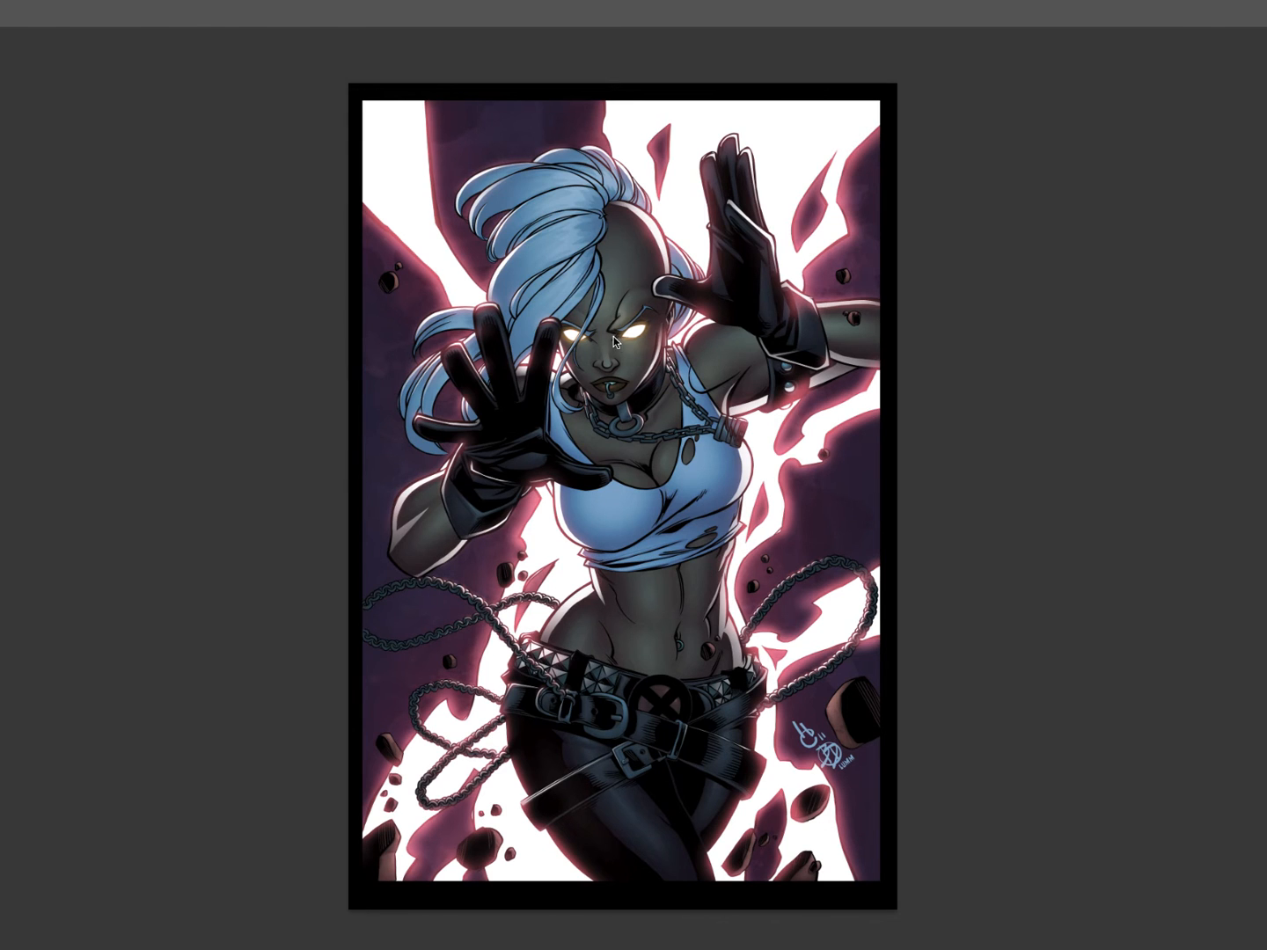
Step: Show the hidden panels, hide the glows, line and color layers, and make the flats layer active
key(Tab)
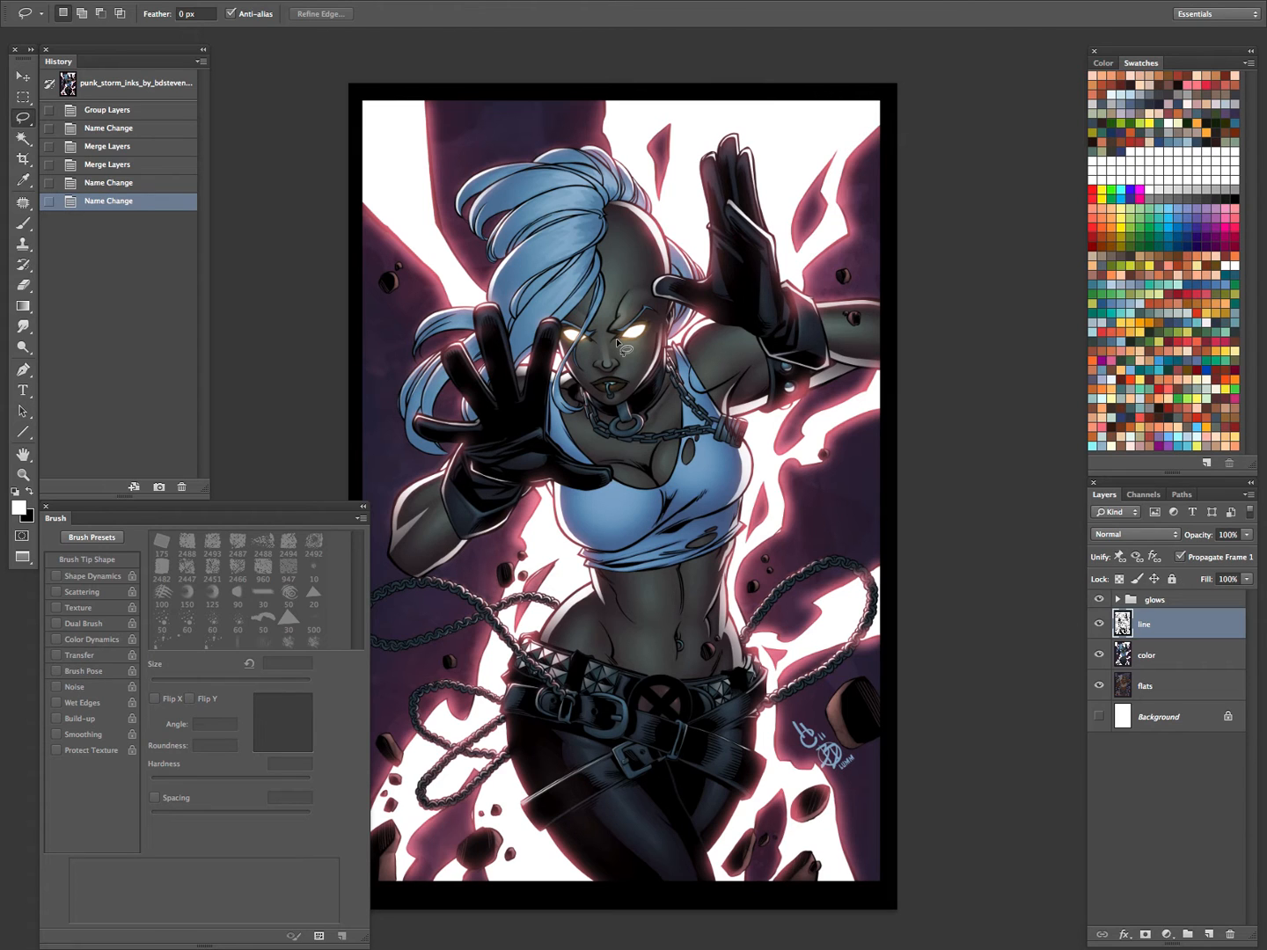
click(1099, 599)
click(1098, 624)
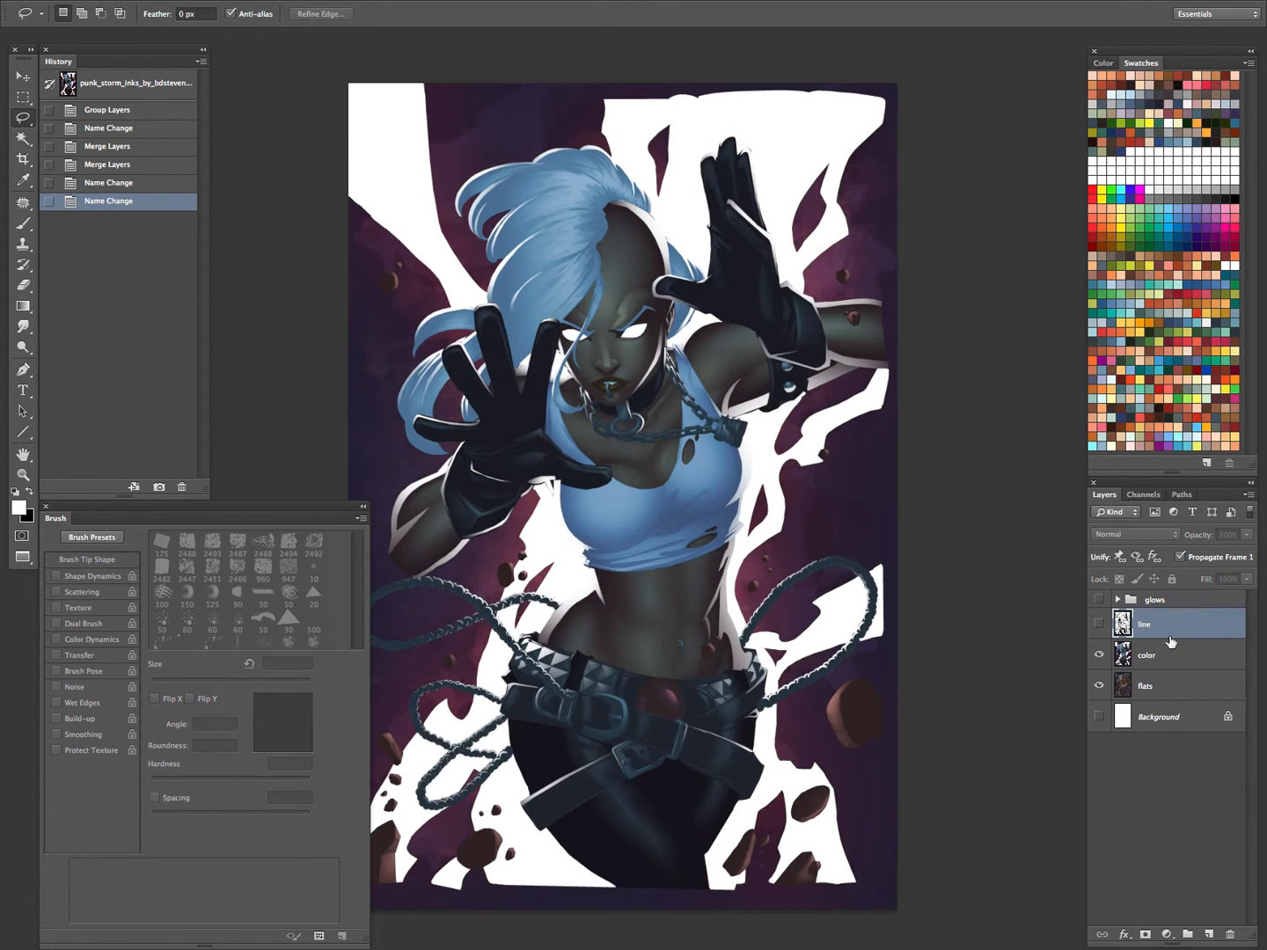
click(1099, 655)
click(1153, 688)
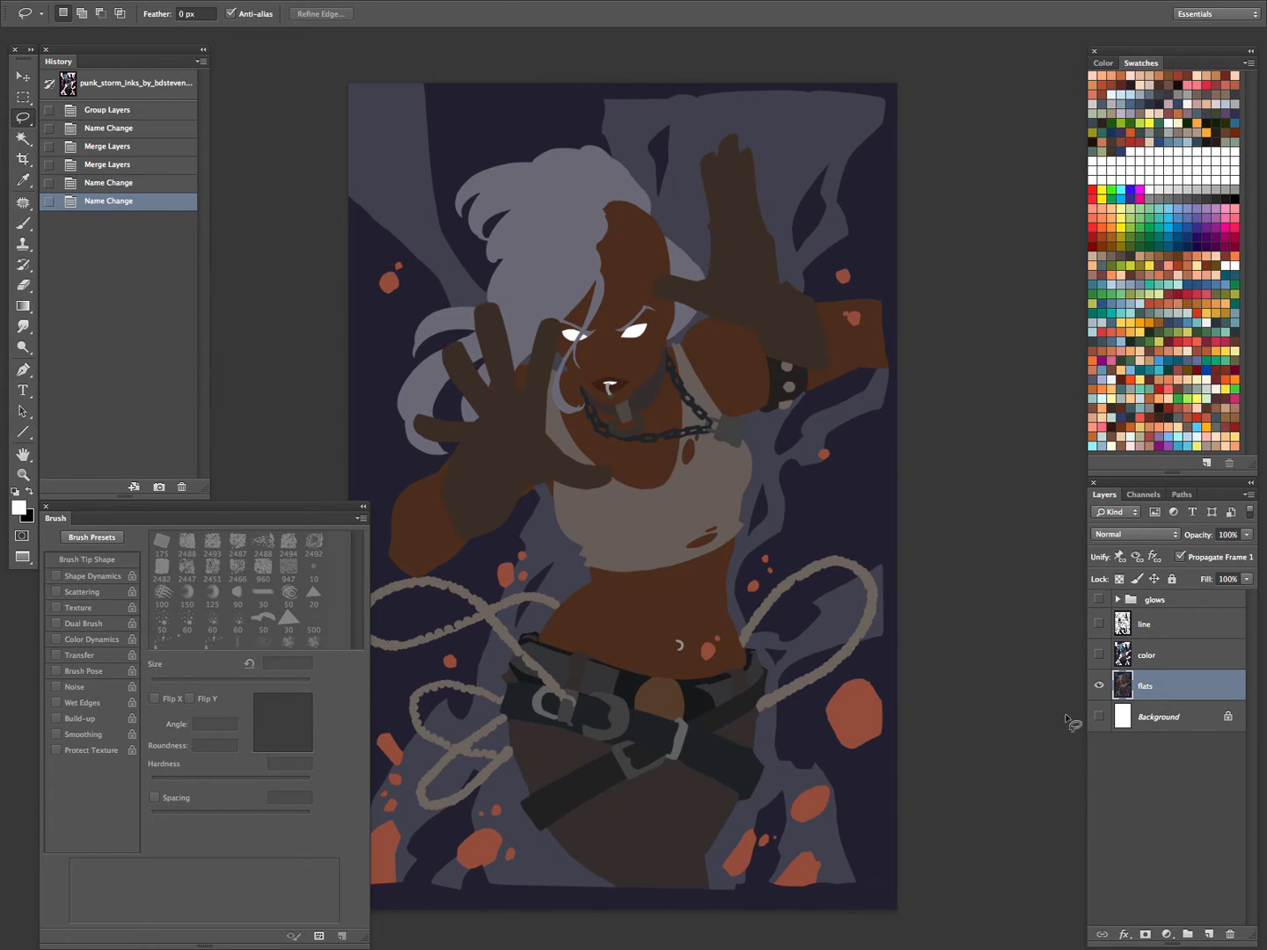
Step: Brighten the flats layer with a Levels adjustment
key(ctrl+l)
drag(1161, 306, 1010, 305)
drag(1111, 305, 1014, 307)
click(1204, 155)
Step: Examine the pixel edge between the beige tank top and the background, and check the Lasso and Magic Wand anti-alias settings
key(z)
key(Tab)
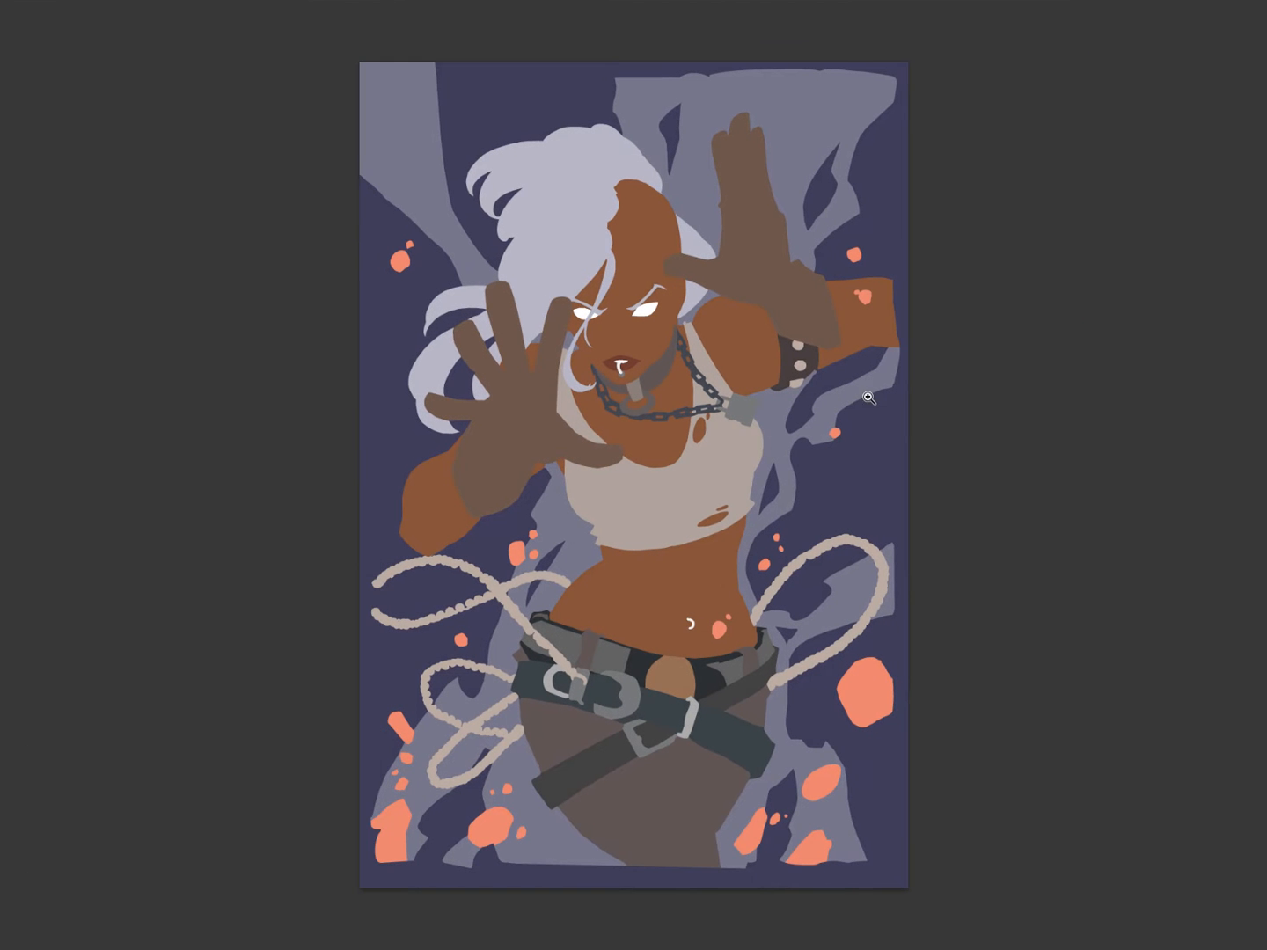
drag(743, 484, 981, 379)
drag(973, 461, 537, 411)
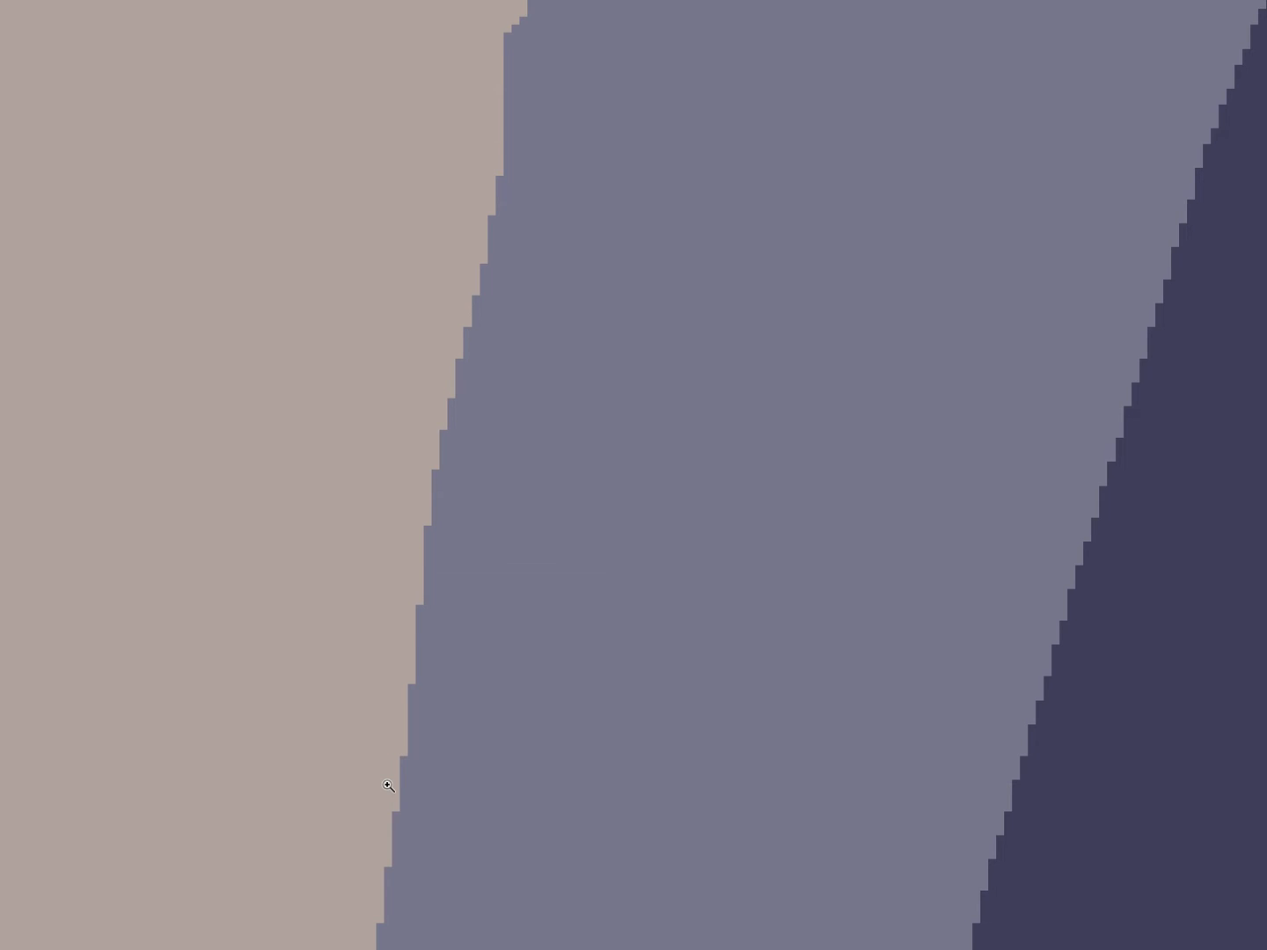
key(Tab)
key(l)
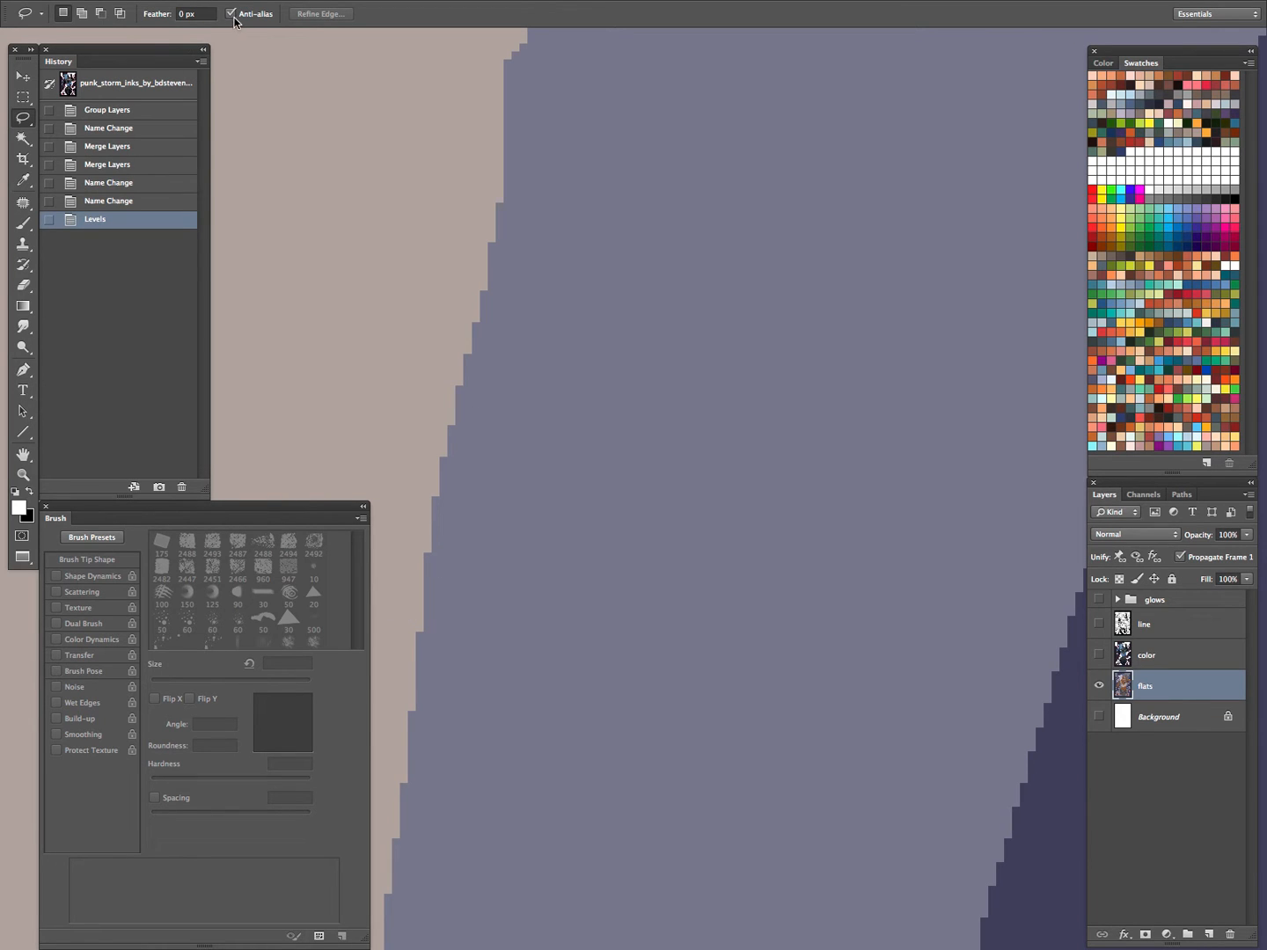
key(w)
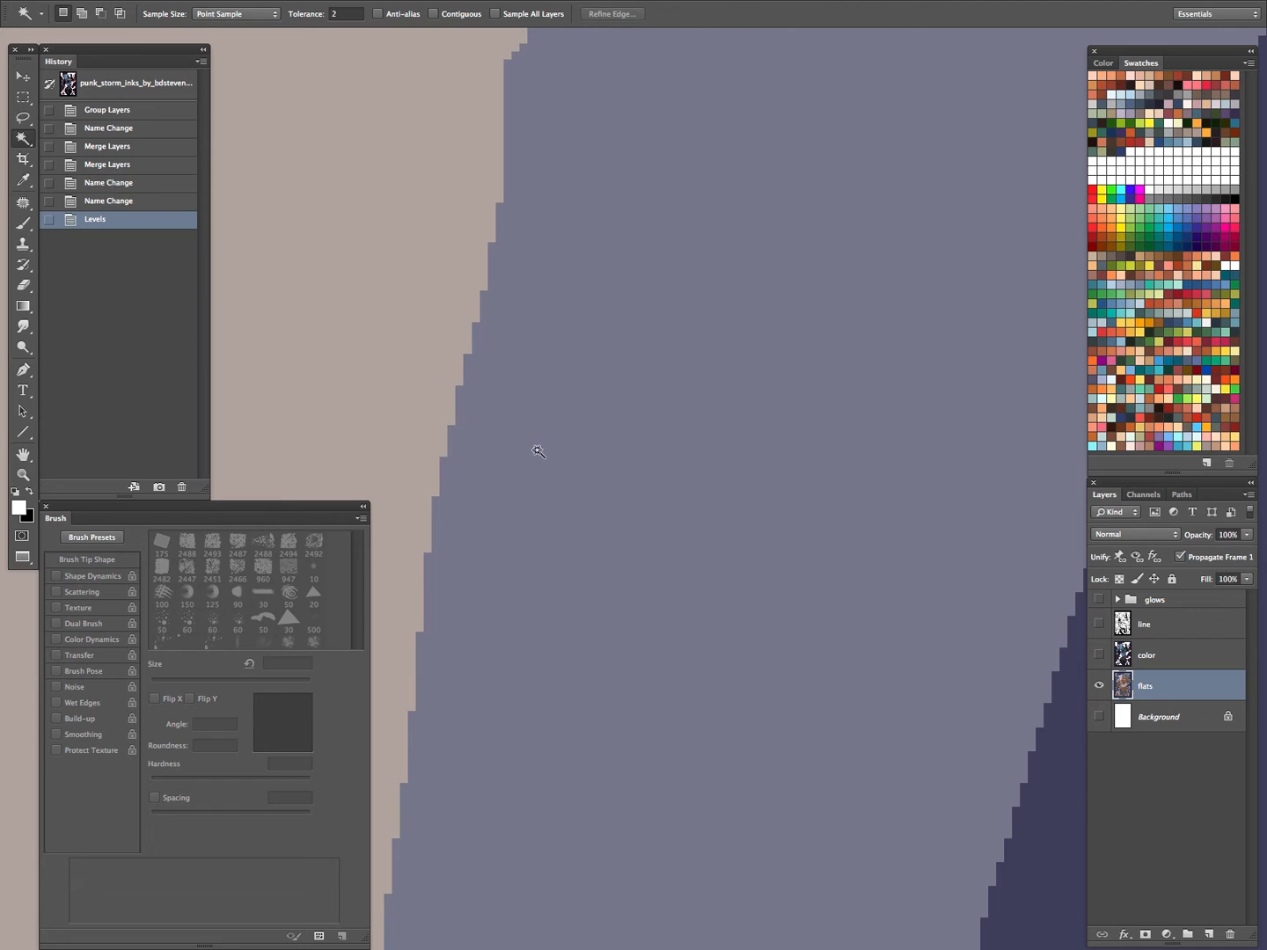
Step: With Lasso anti-aliasing off, draw an oval selection beside the tank top, fill it with white and deselect
key(l)
click(232, 13)
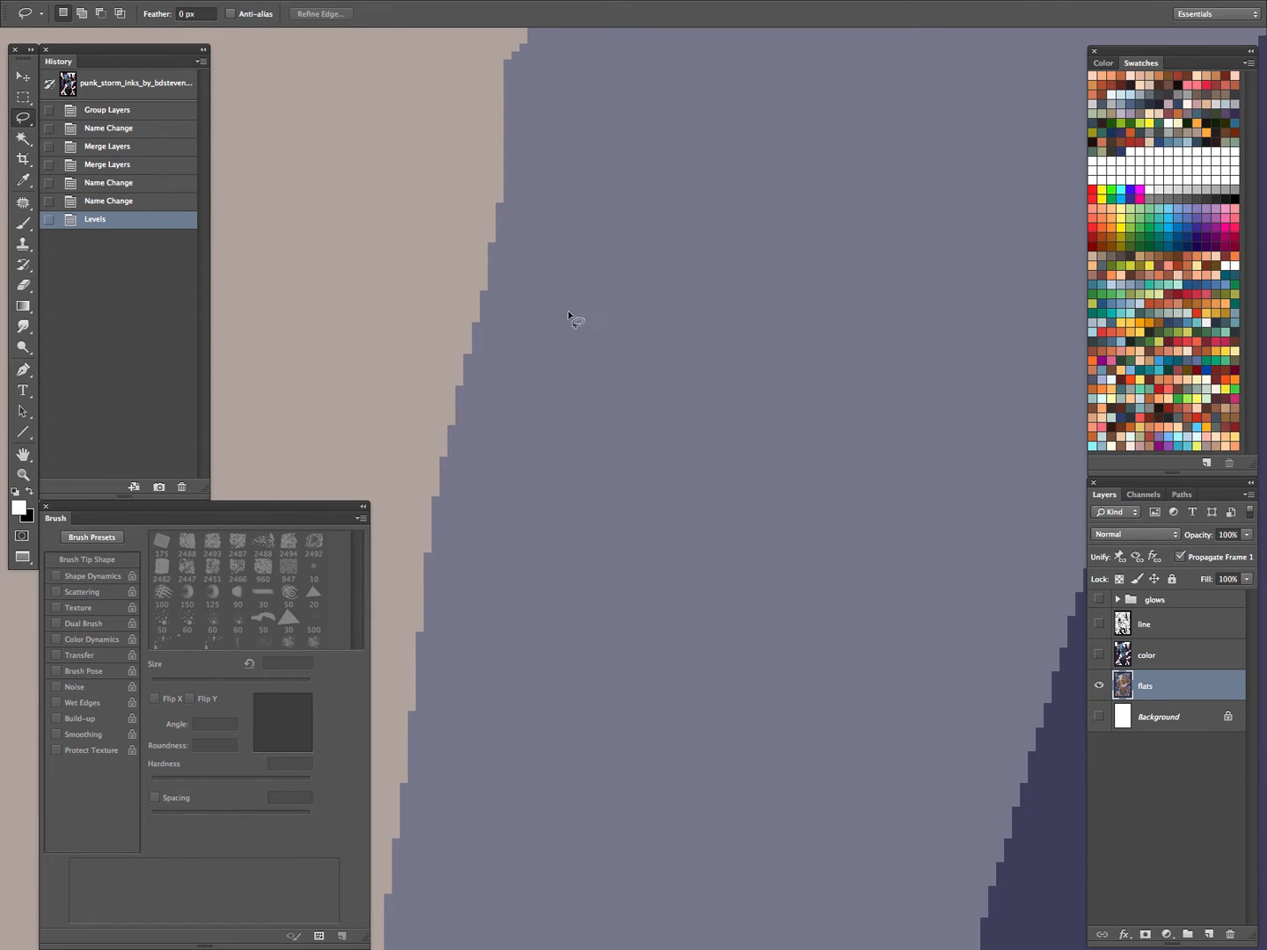
mouse_move(600, 291)
mouse_down()
mouse_move(605, 630)
mouse_move(643, 222)
mouse_up()
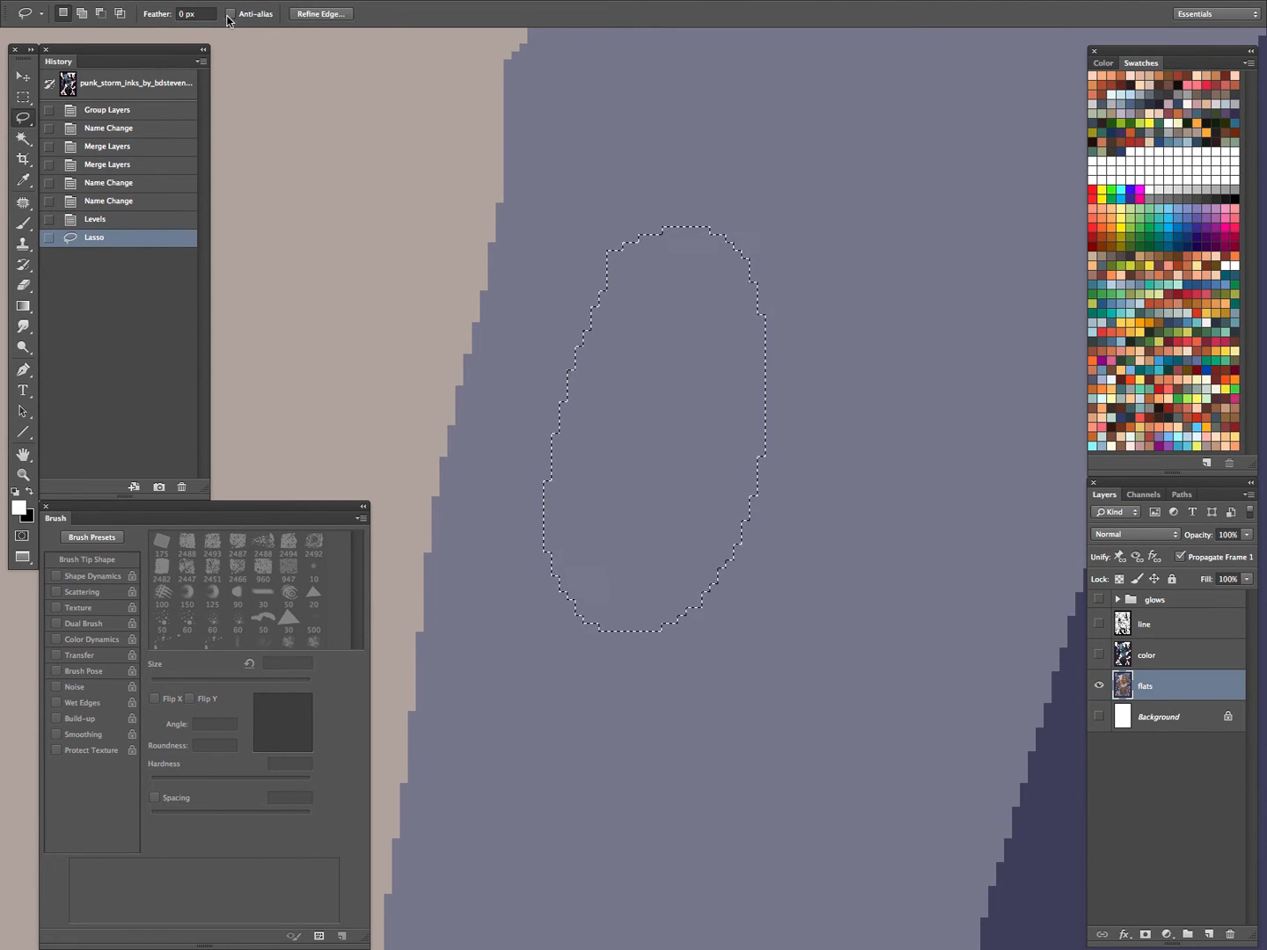
key(alt)
key(alt+BackSpace)
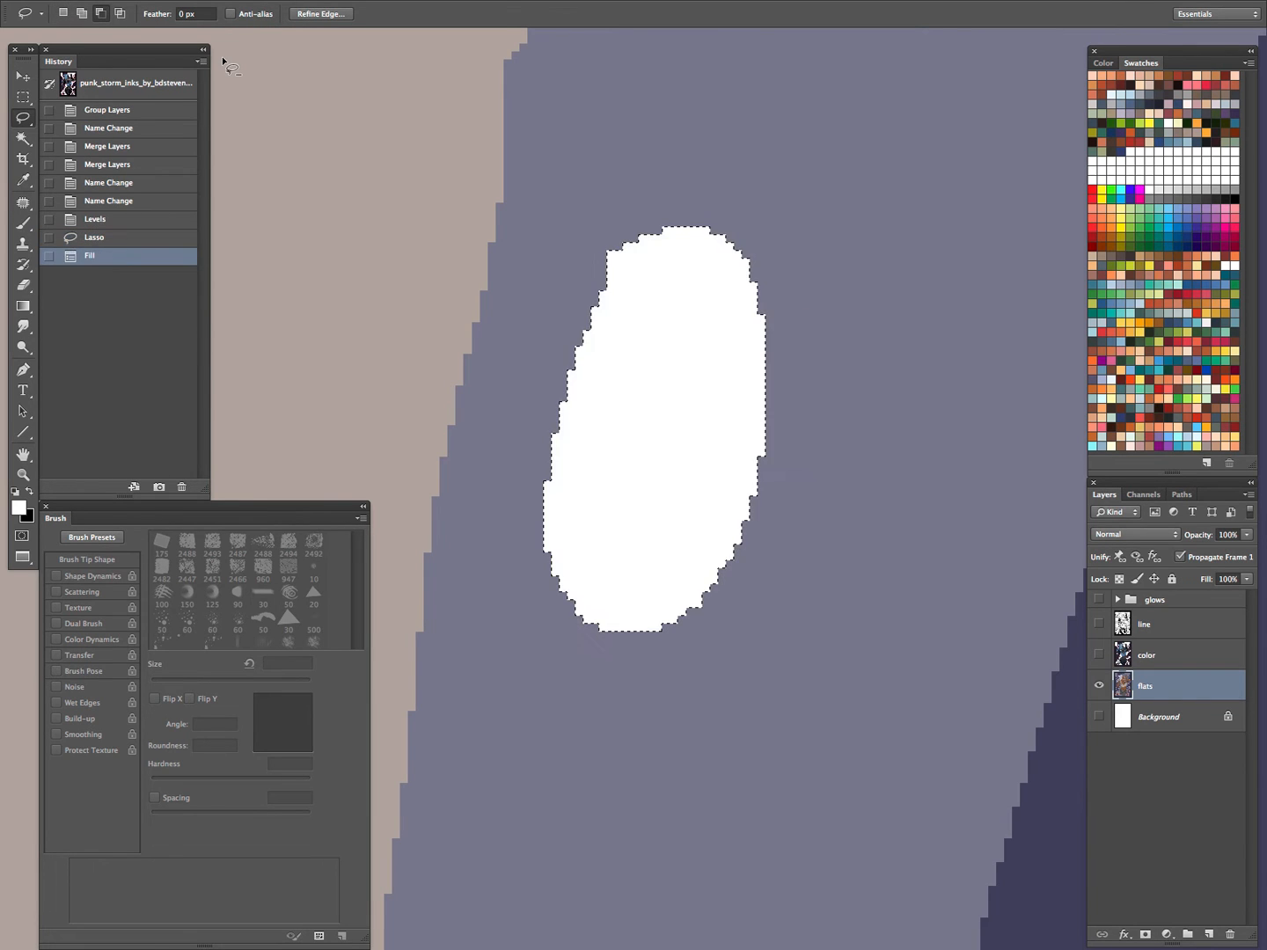
key(ctrl+d)
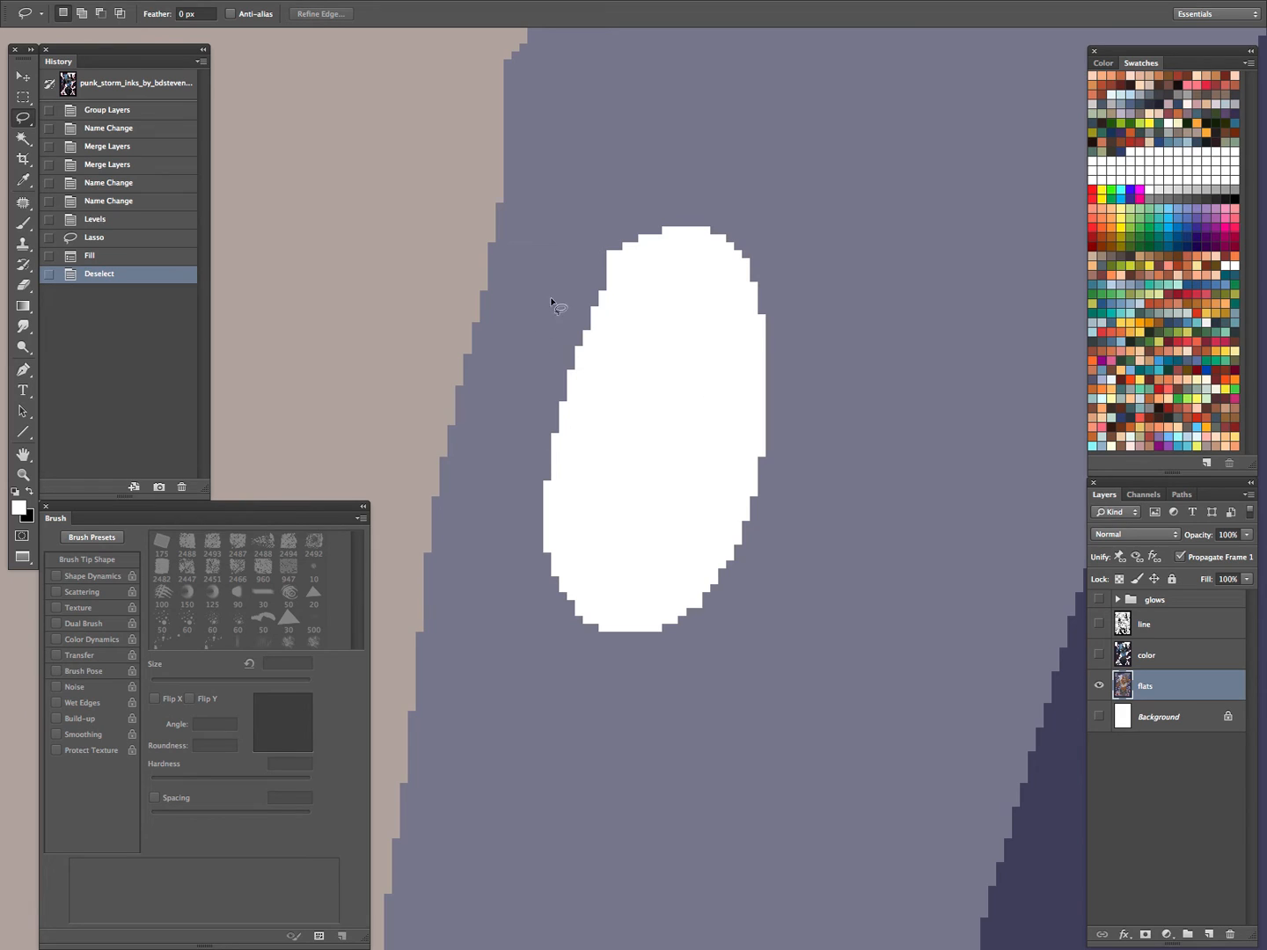
Step: With Lasso anti-aliasing on, draw a second oval selection beside the white one, fill it with white and deselect
click(231, 14)
scroll(490, 177, right, 5)
mouse_move(588, 141)
mouse_down()
mouse_move(594, 493)
mouse_move(588, 141)
mouse_up()
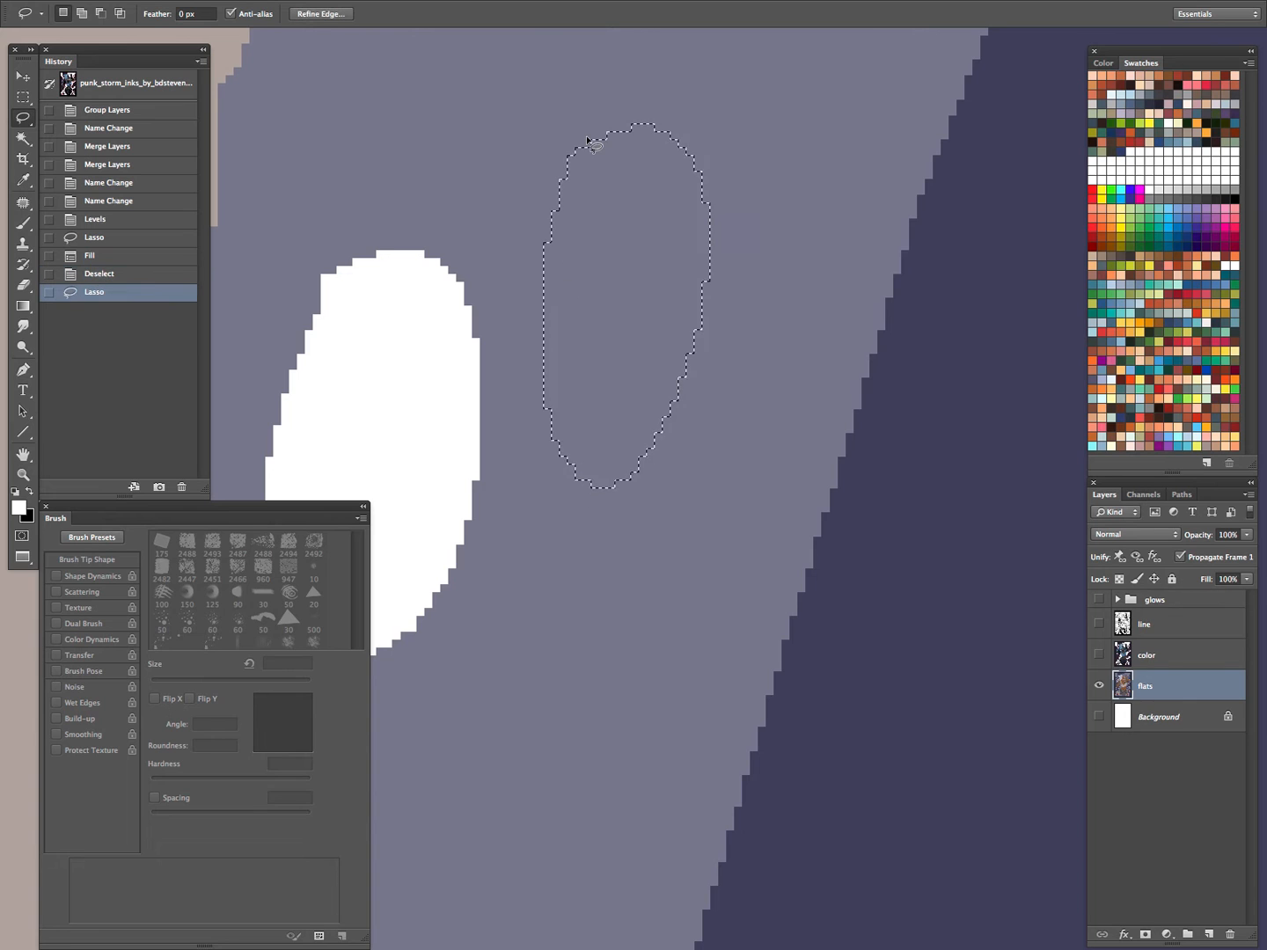
key(alt+BackSpace)
key(ctrl+d)
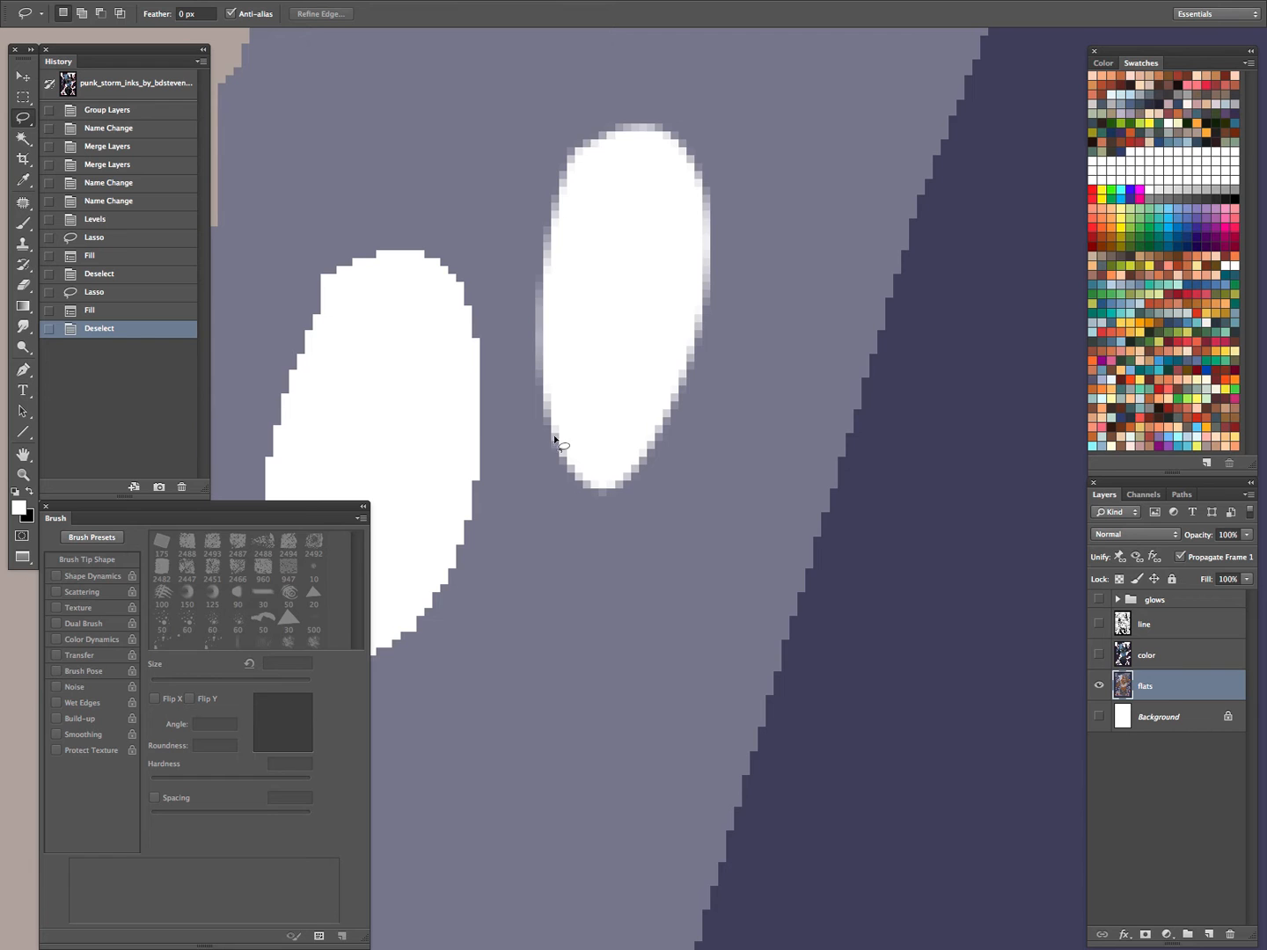
Step: Compare the two white ovals' edges and revert the image to its state right after the Levels adjustment
key(z)
drag(637, 353, 591, 447)
drag(709, 341, 502, 519)
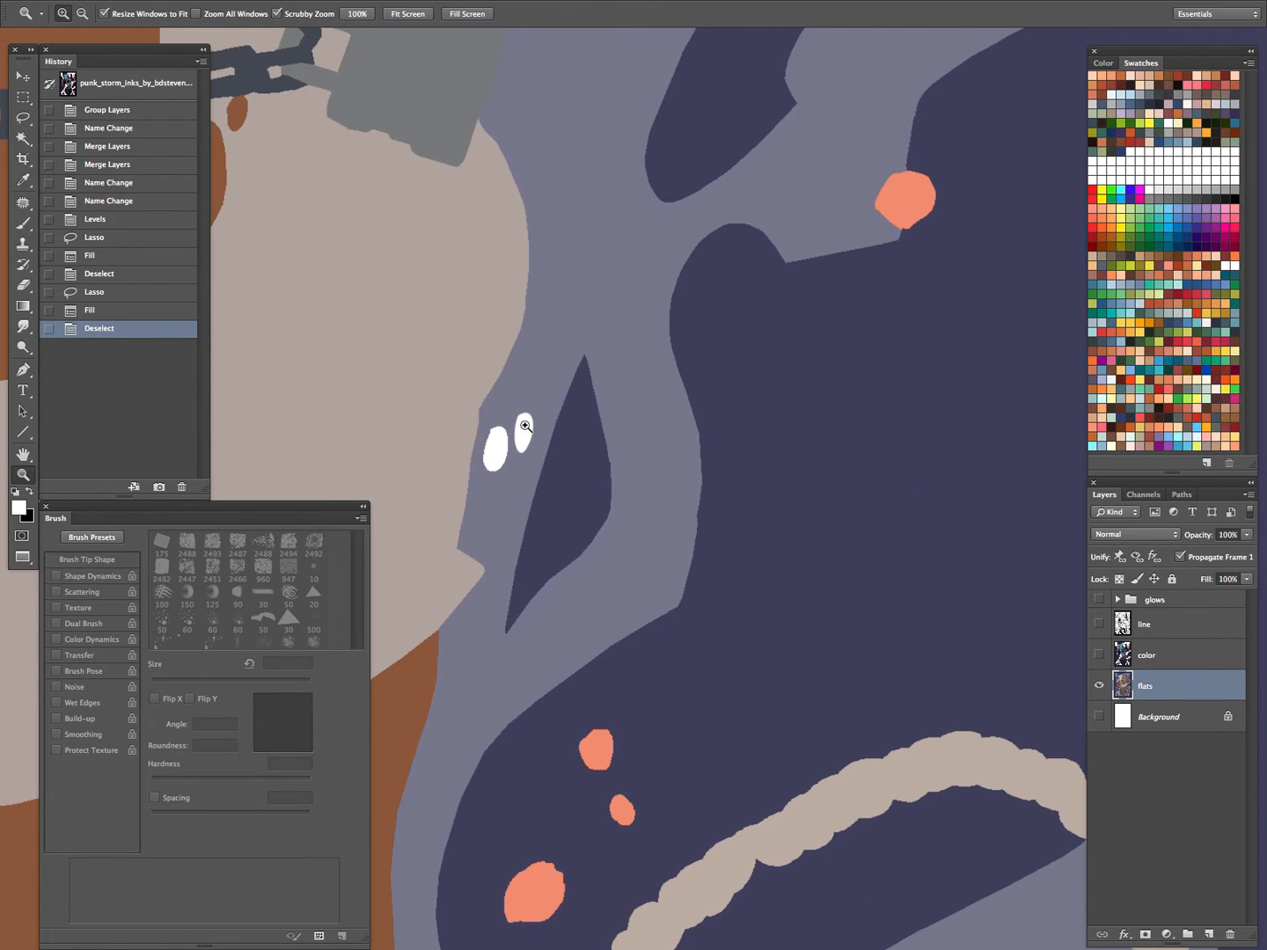
drag(533, 425, 528, 475)
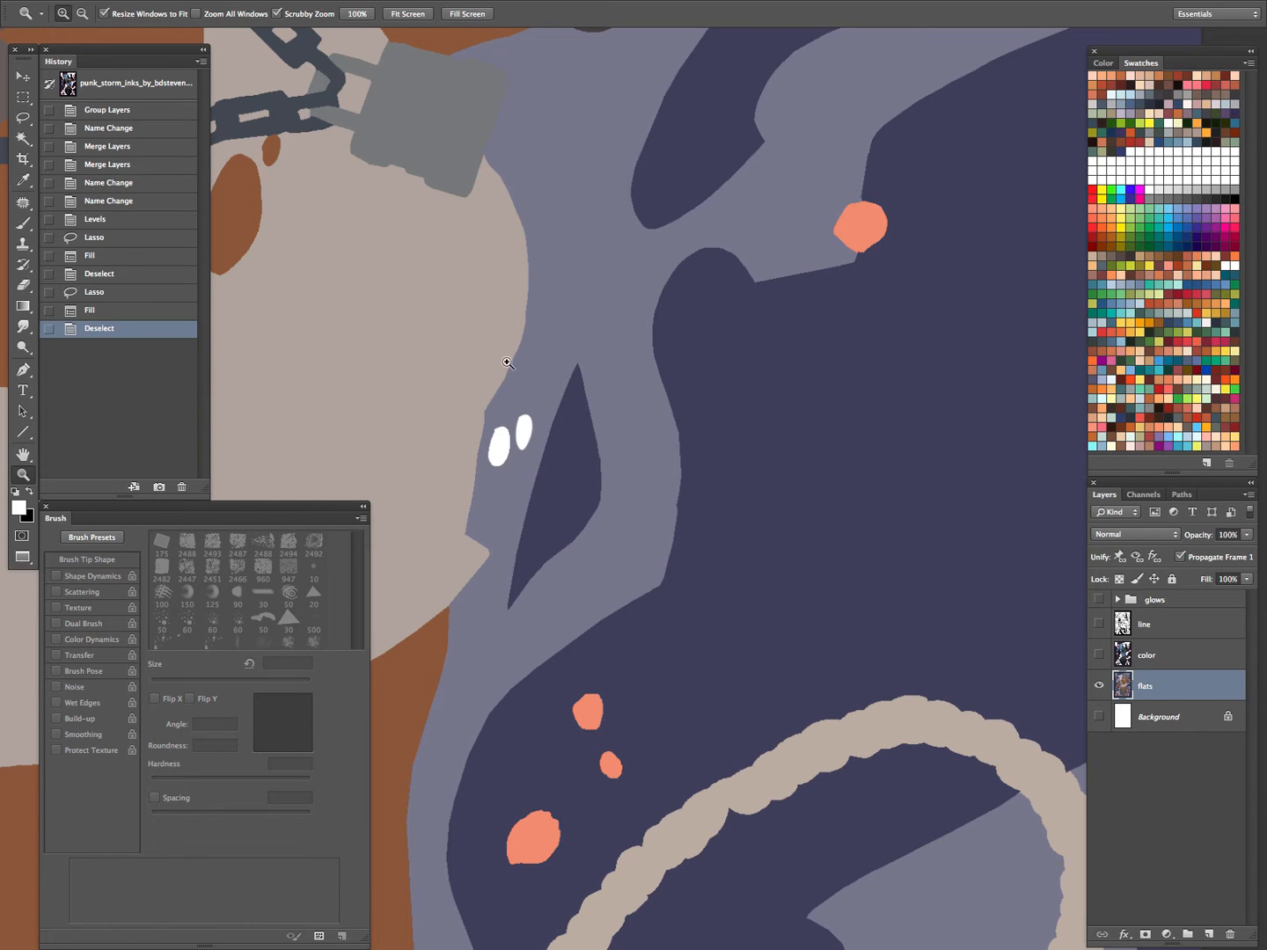
key(l)
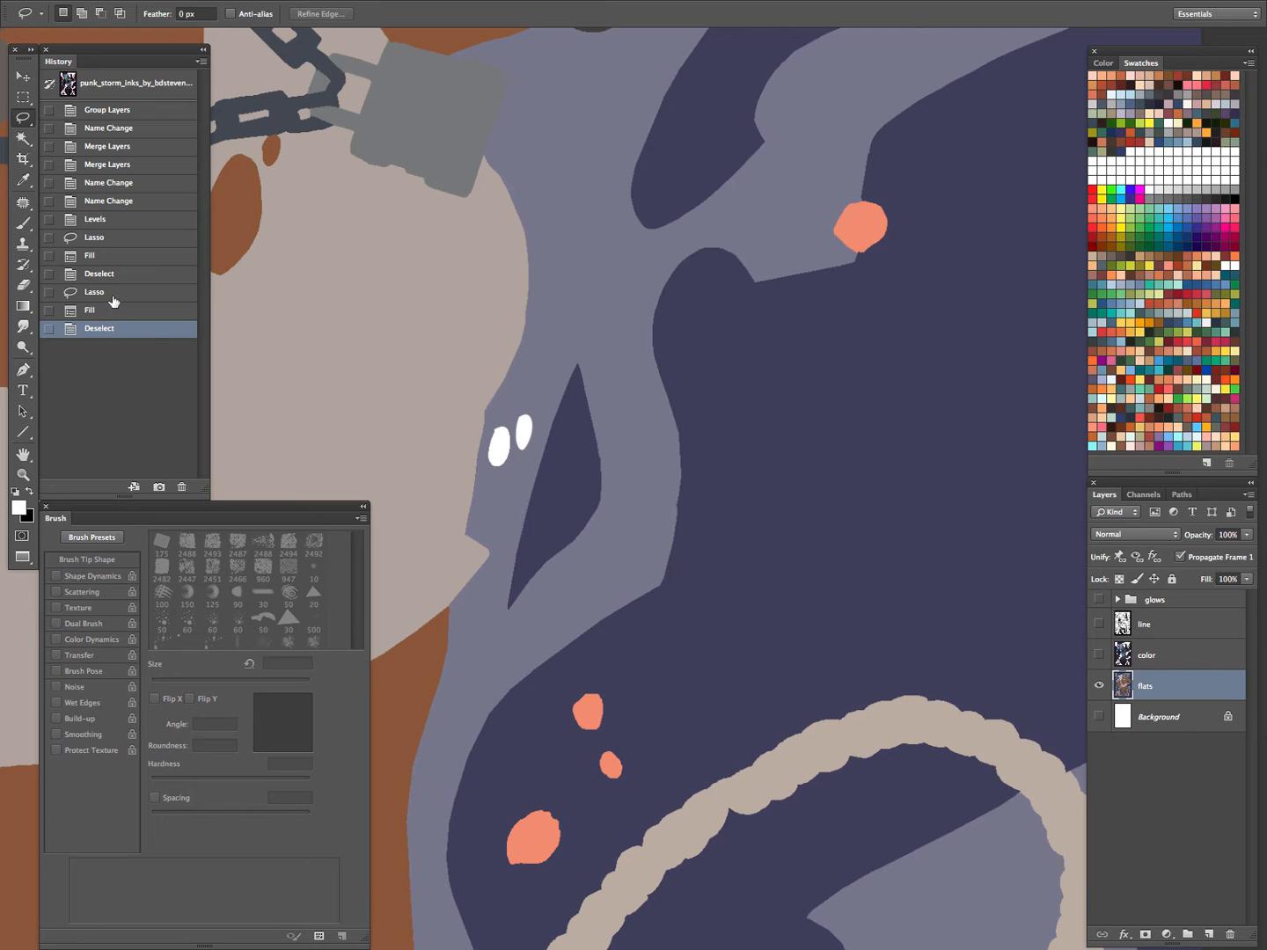
click(104, 218)
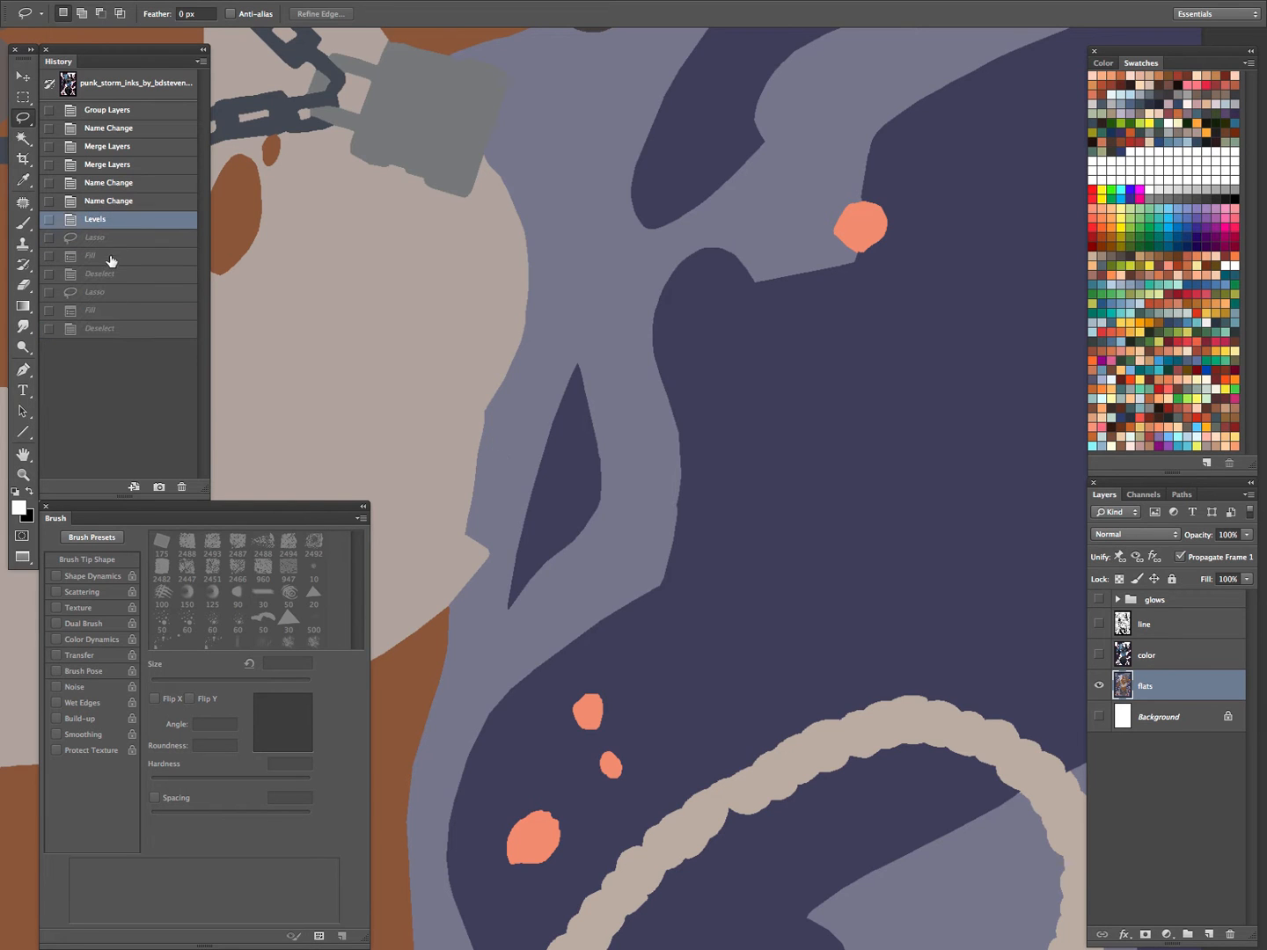
Step: Examine the hard-edged flat colors across the whole figure and close up along the tank top's edge
drag(494, 371, 677, 729)
mouse_move(678, 500)
mouse_down()
mouse_move(631, 691)
mouse_move(643, 693)
mouse_move(537, 613)
mouse_move(519, 618)
mouse_up()
key(Tab)
drag(693, 465, 630, 625)
drag(630, 708, 596, 661)
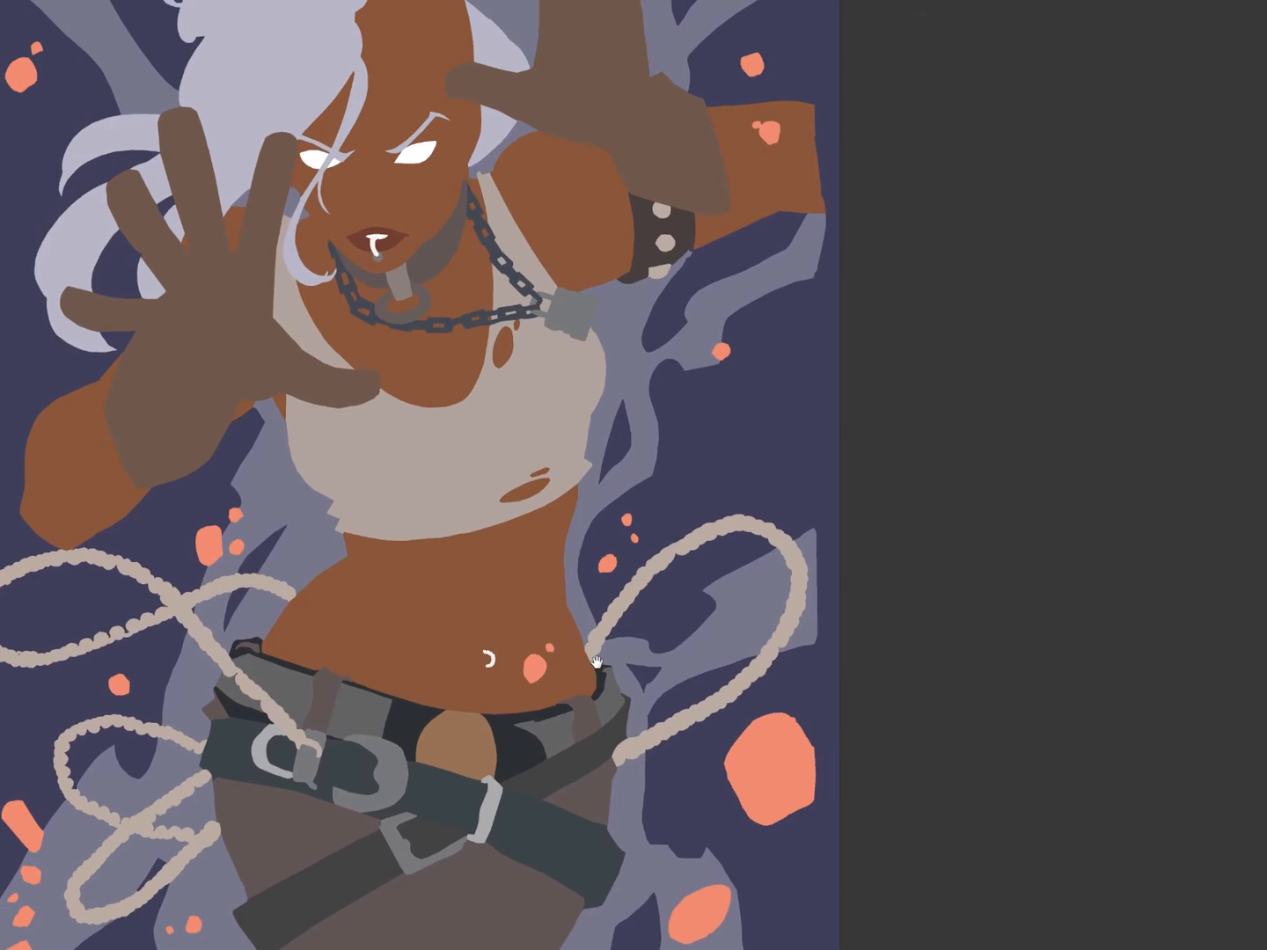
drag(563, 400, 684, 380)
drag(699, 448, 520, 500)
drag(468, 498, 548, 482)
key(Tab)
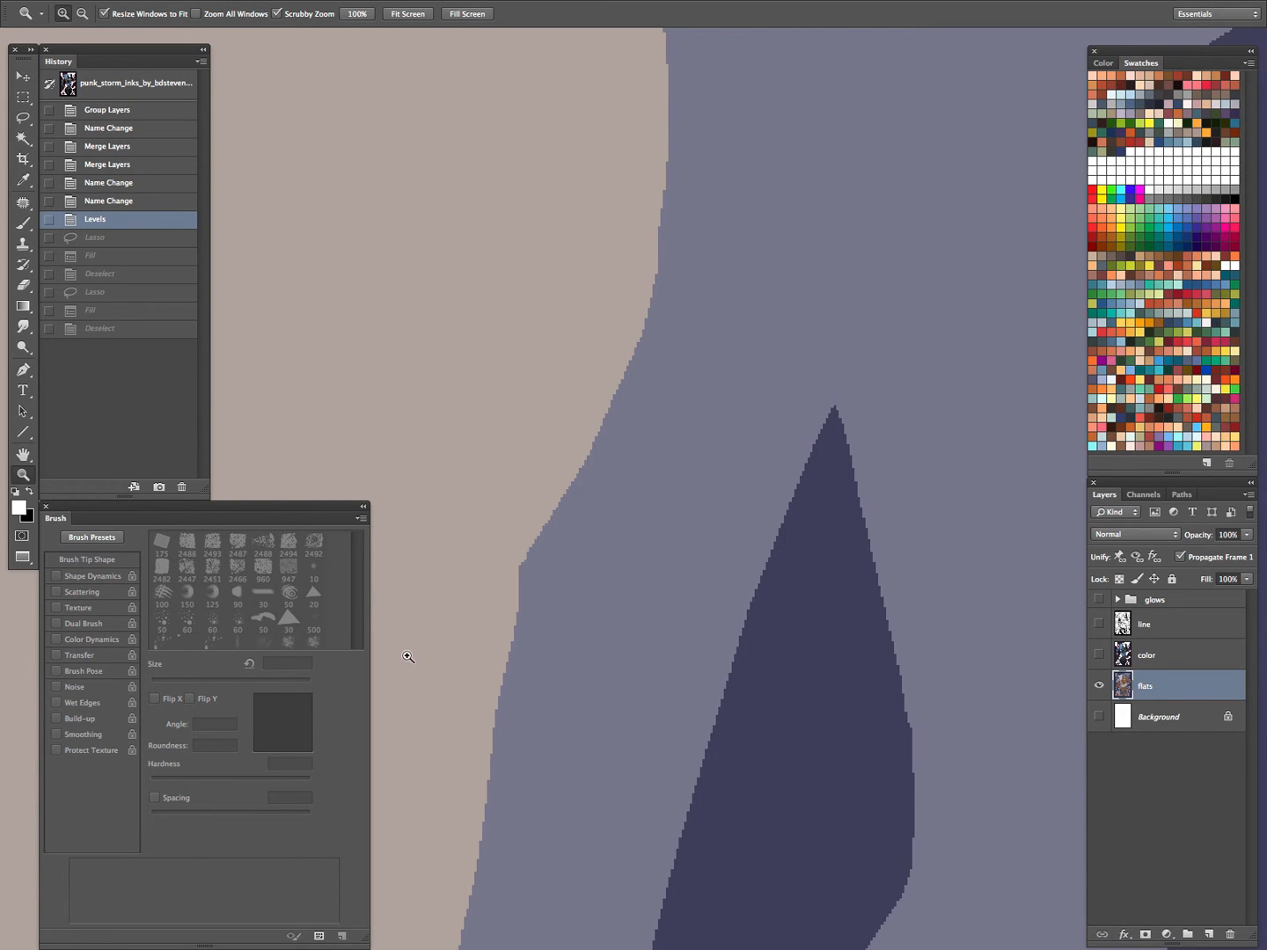
Step: Try selecting the beige tank top with the anti-aliased Magic Wand, inspect the selection edge up close and deselect
key(w)
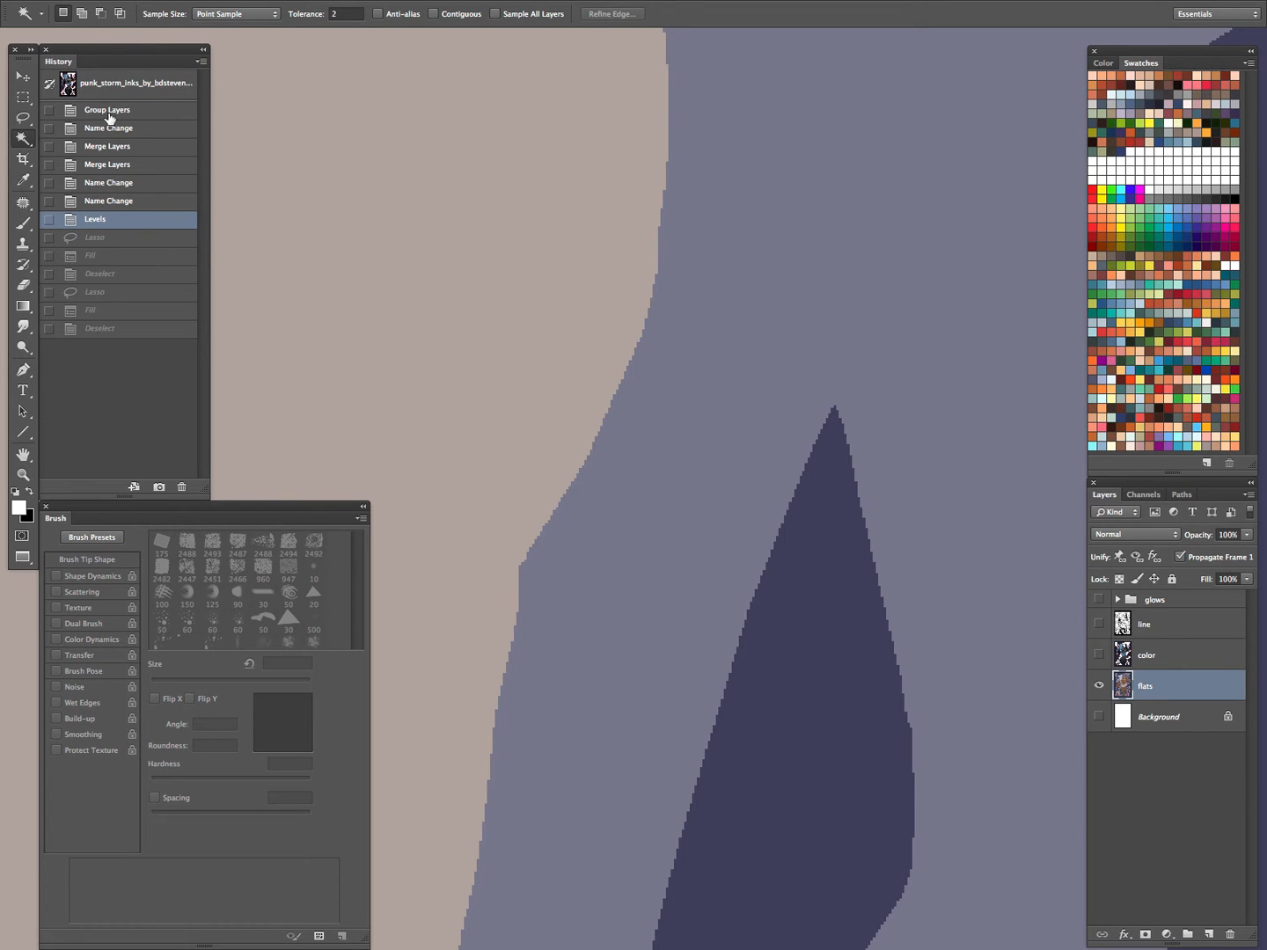
click(379, 12)
click(505, 515)
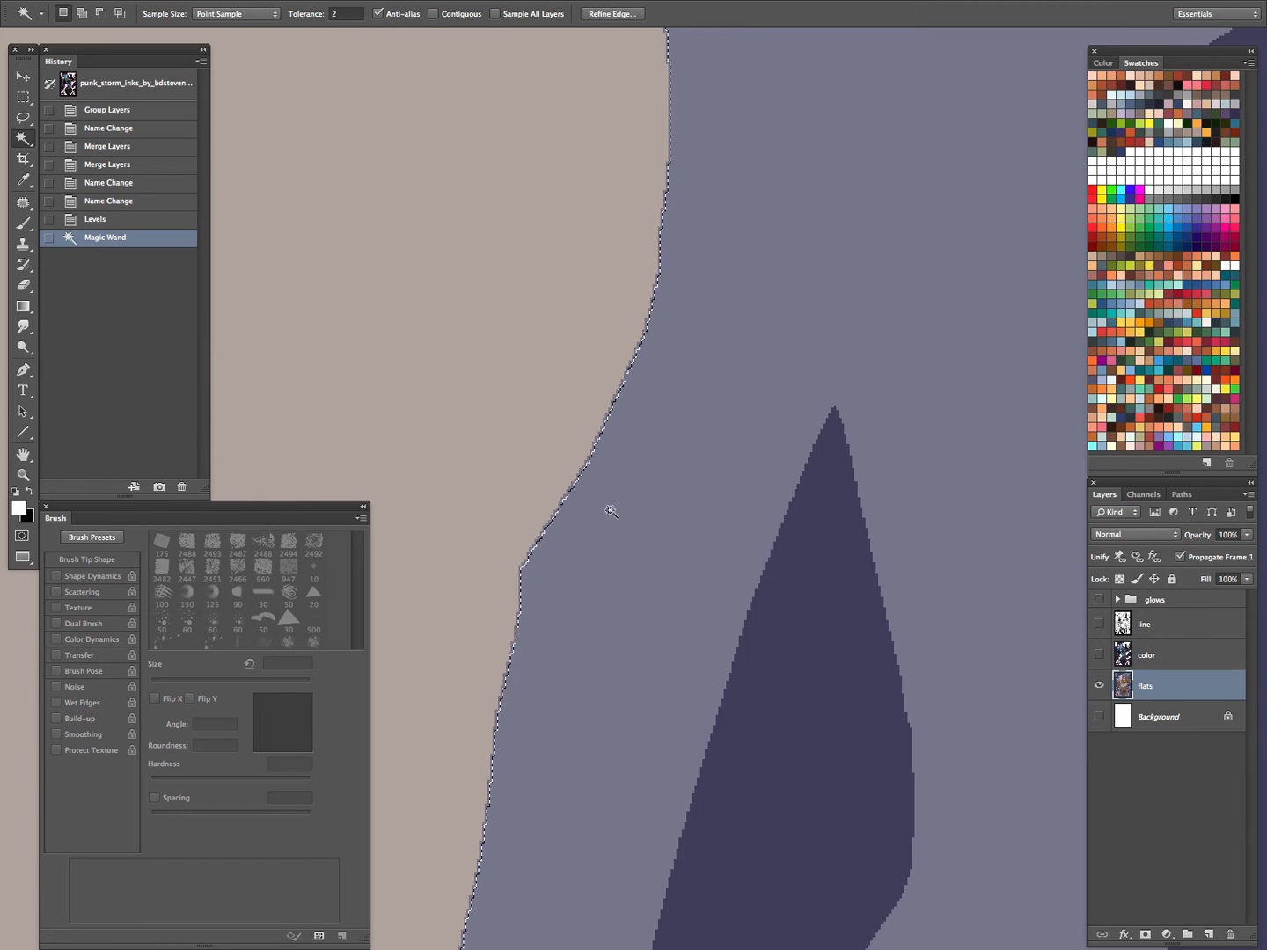
key(z)
drag(590, 458, 731, 362)
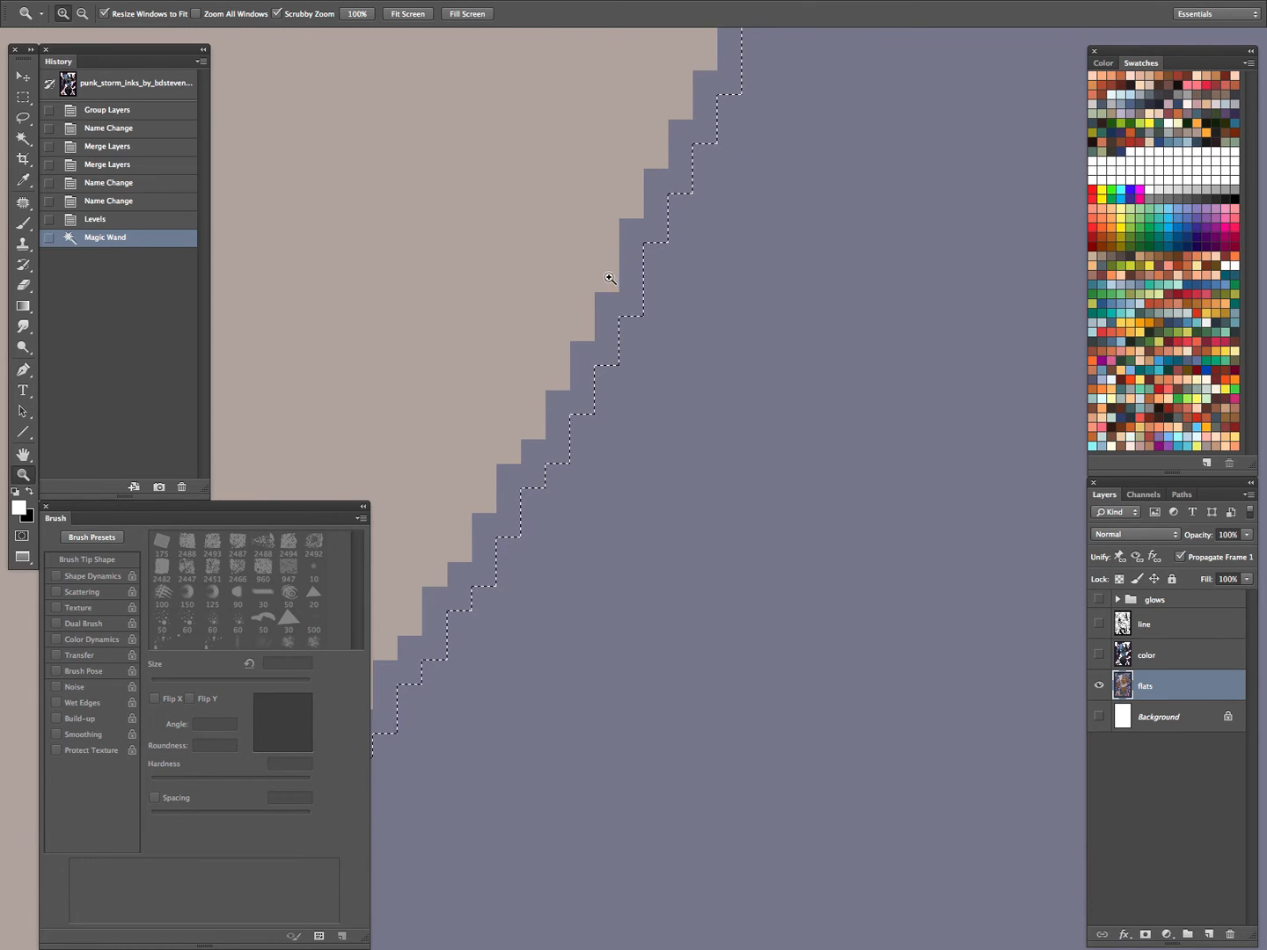
key(ctrl+d)
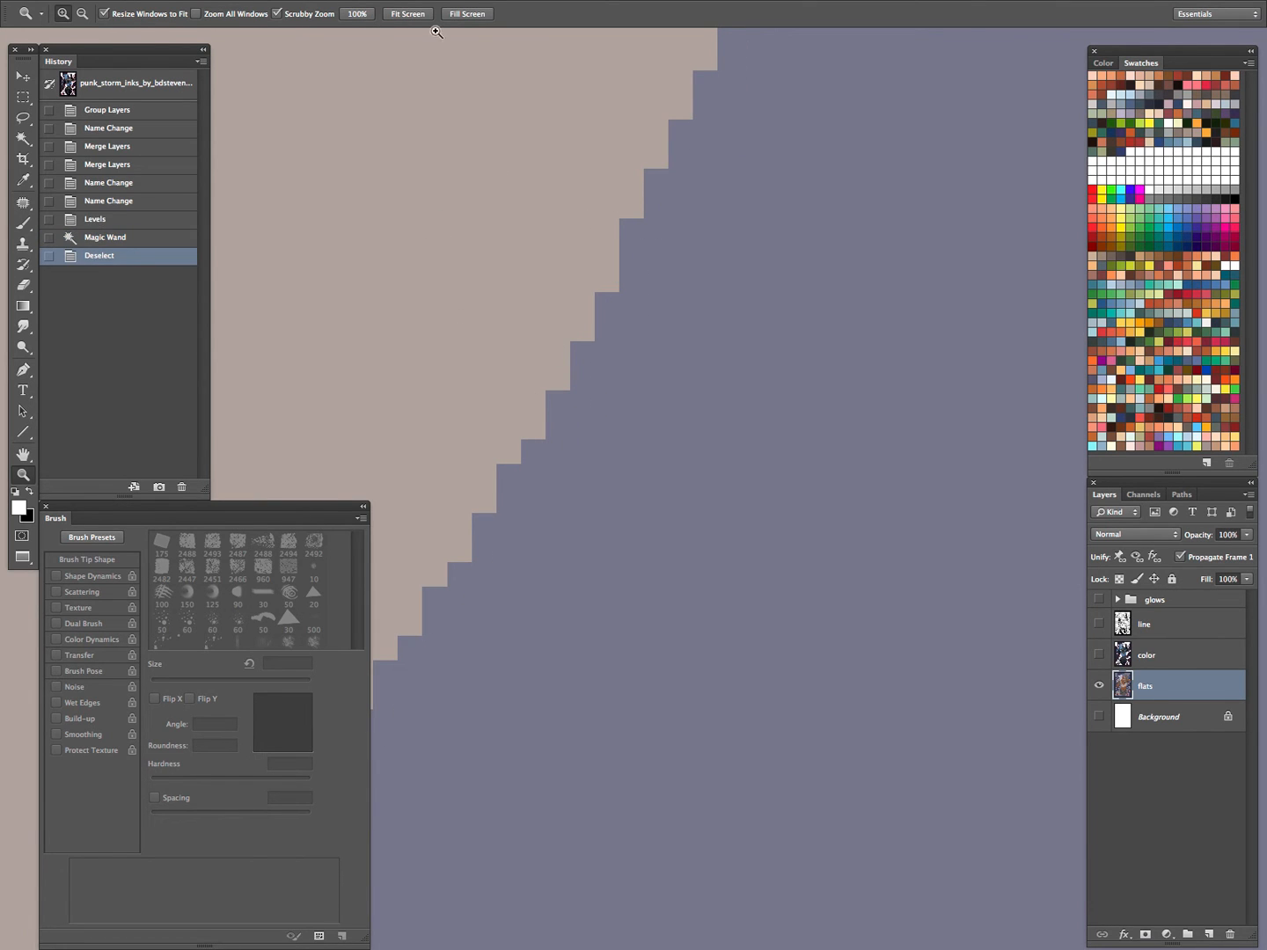
Step: Try selecting the beige tank top with Magic Wand anti-aliasing off, clear the selection and turn anti-aliasing back on
key(w)
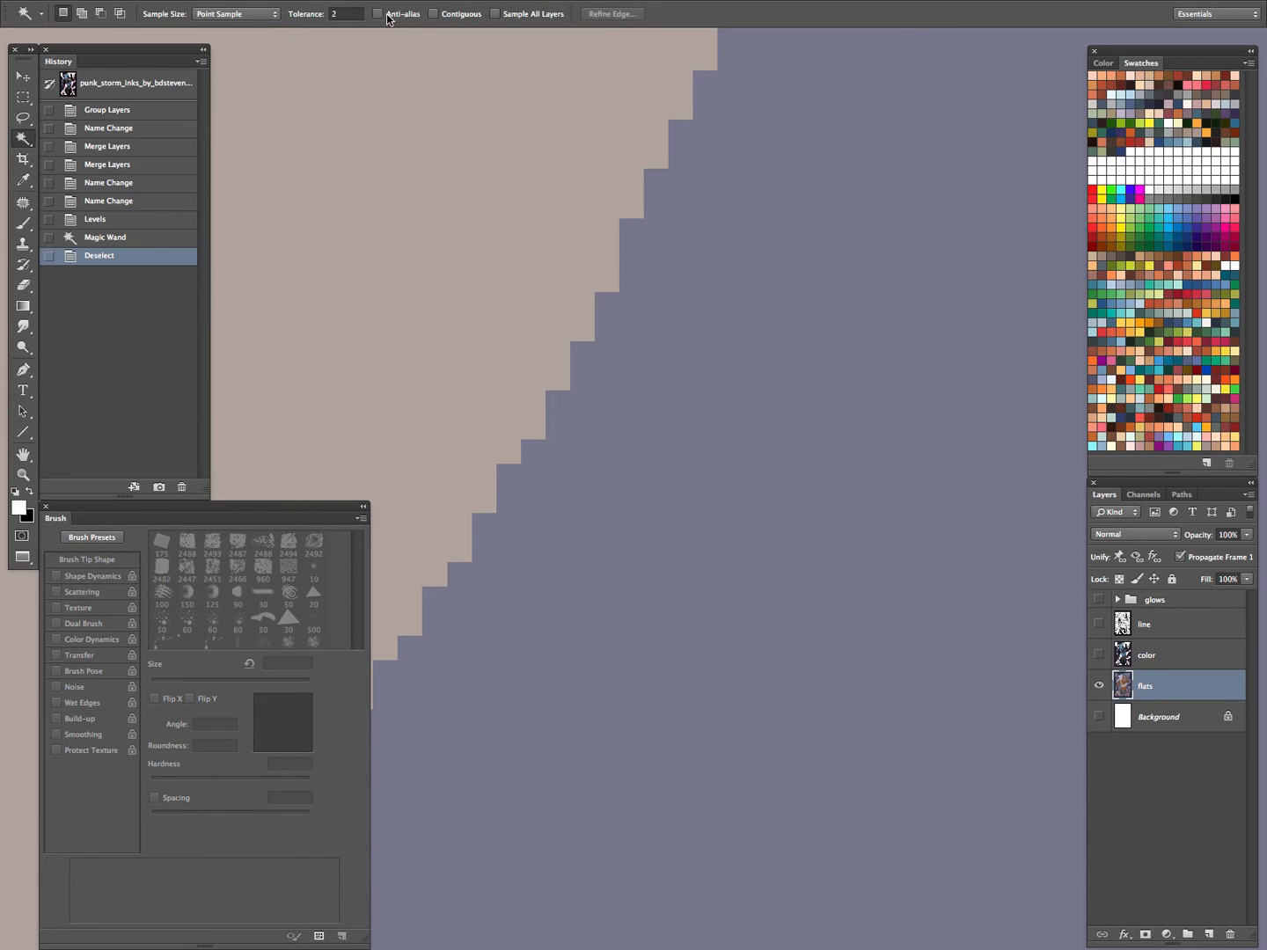
click(531, 302)
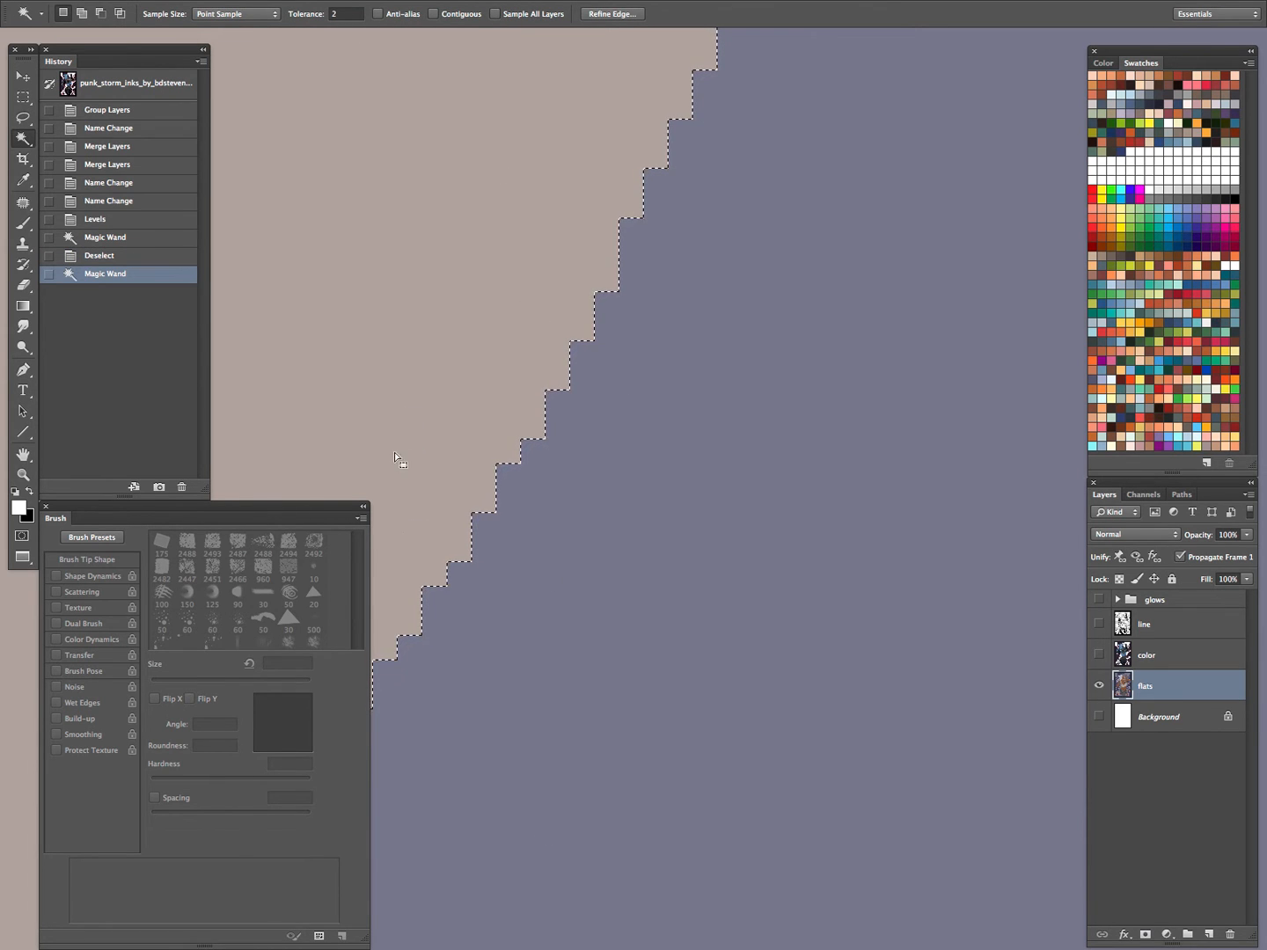
click(378, 13)
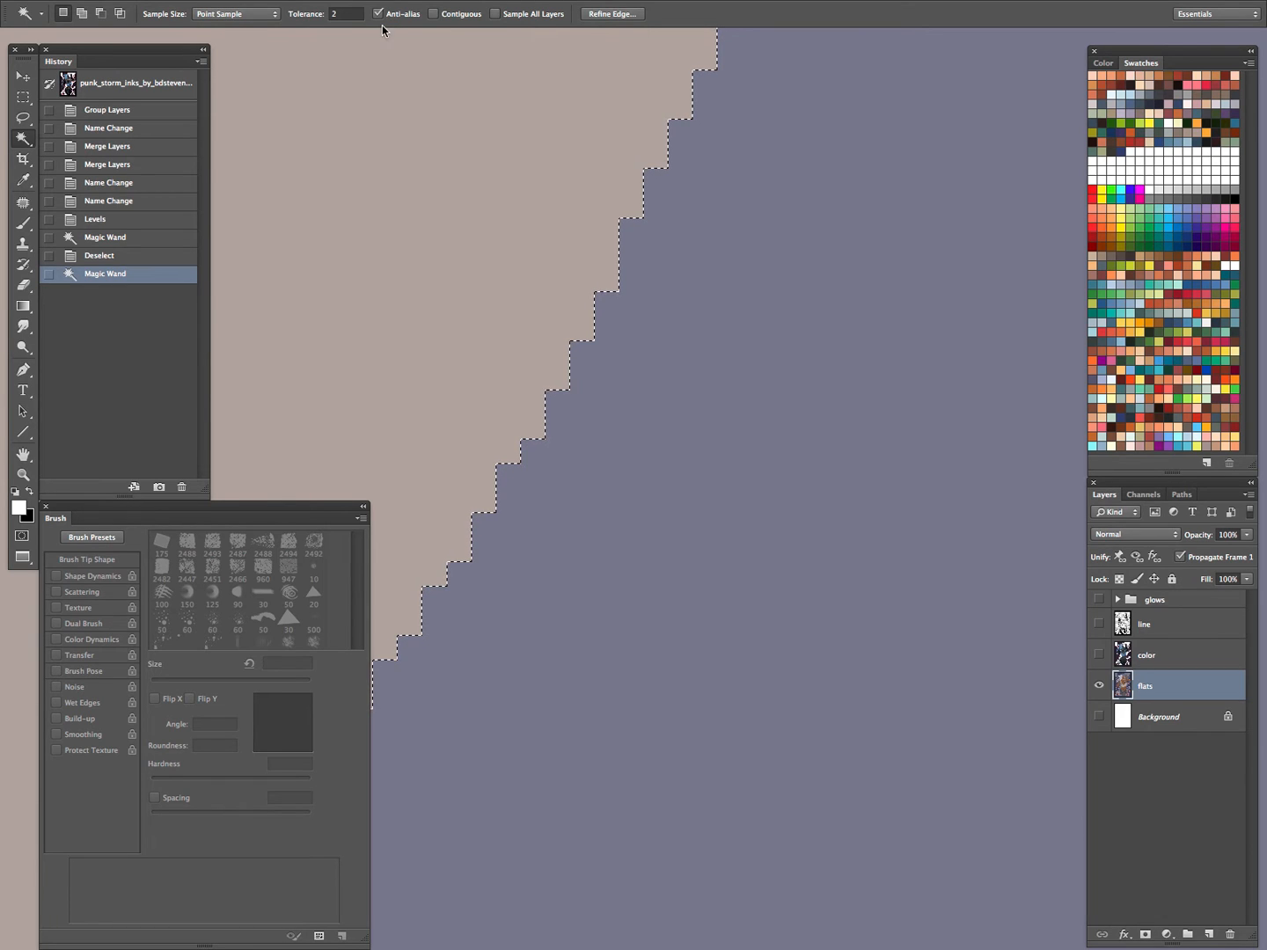
key(ctrl+d)
Step: Select the beige tank top with the anti-aliased Magic Wand, fill it with slate blue on a new layer and deselect
click(428, 447)
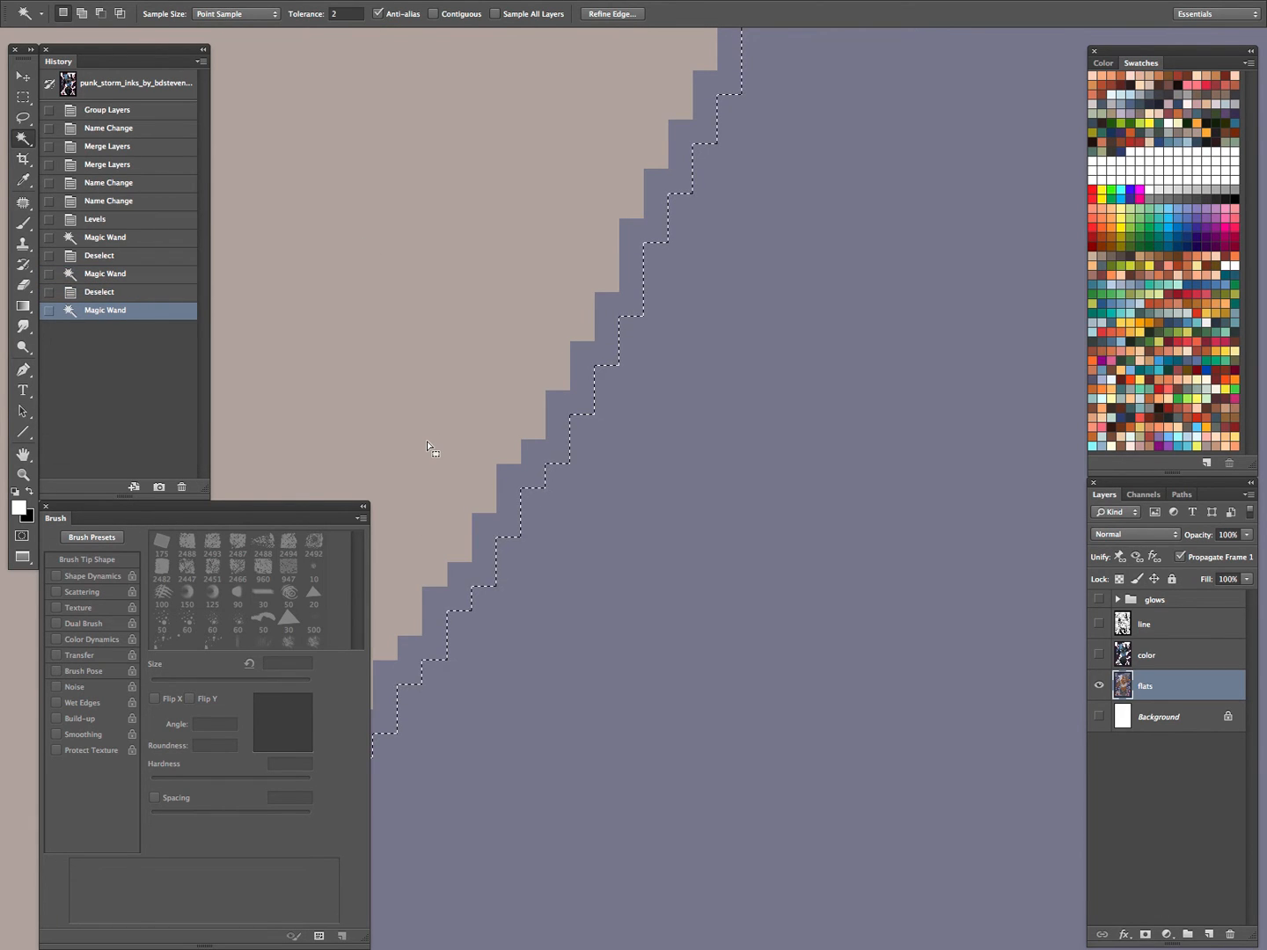
key(ctrl+shift+n)
key(Return)
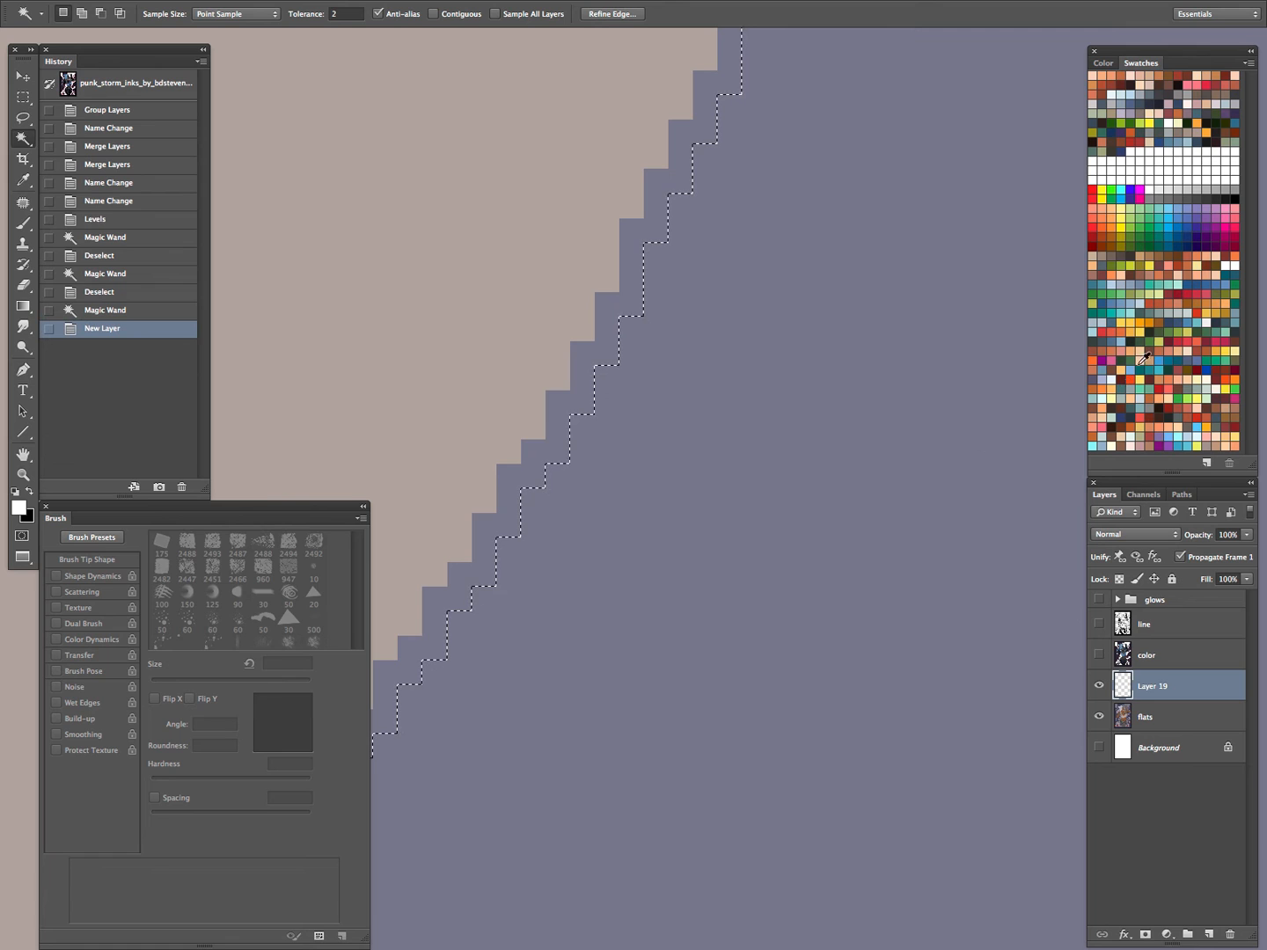
click(1185, 362)
key(alt+BackSpace)
key(ctrl+d)
Step: Inspect the blue fill's soft edge and select the blue area with the anti-aliased Magic Wand
key(z)
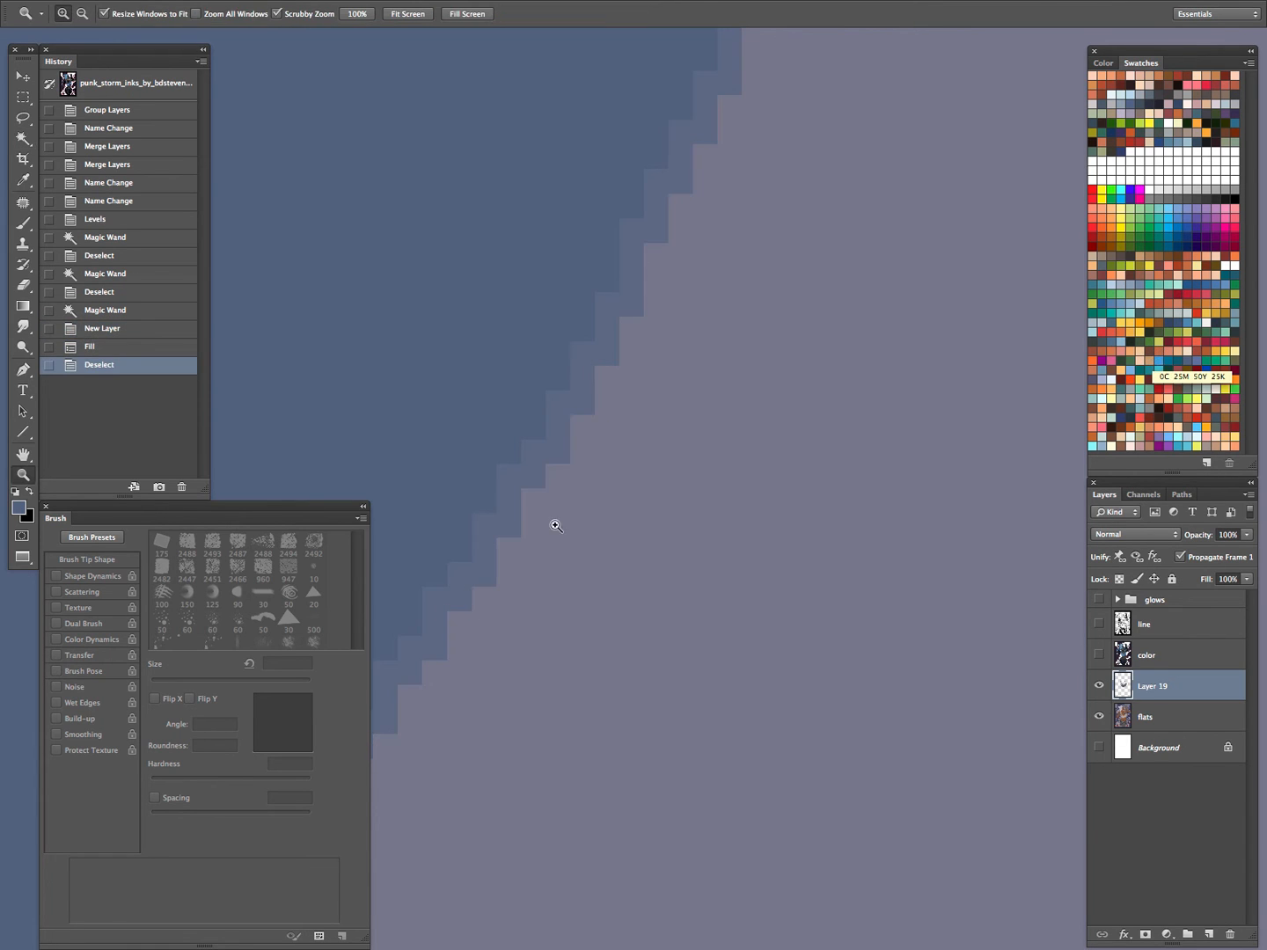
alt+click(585, 447)
drag(662, 346, 581, 511)
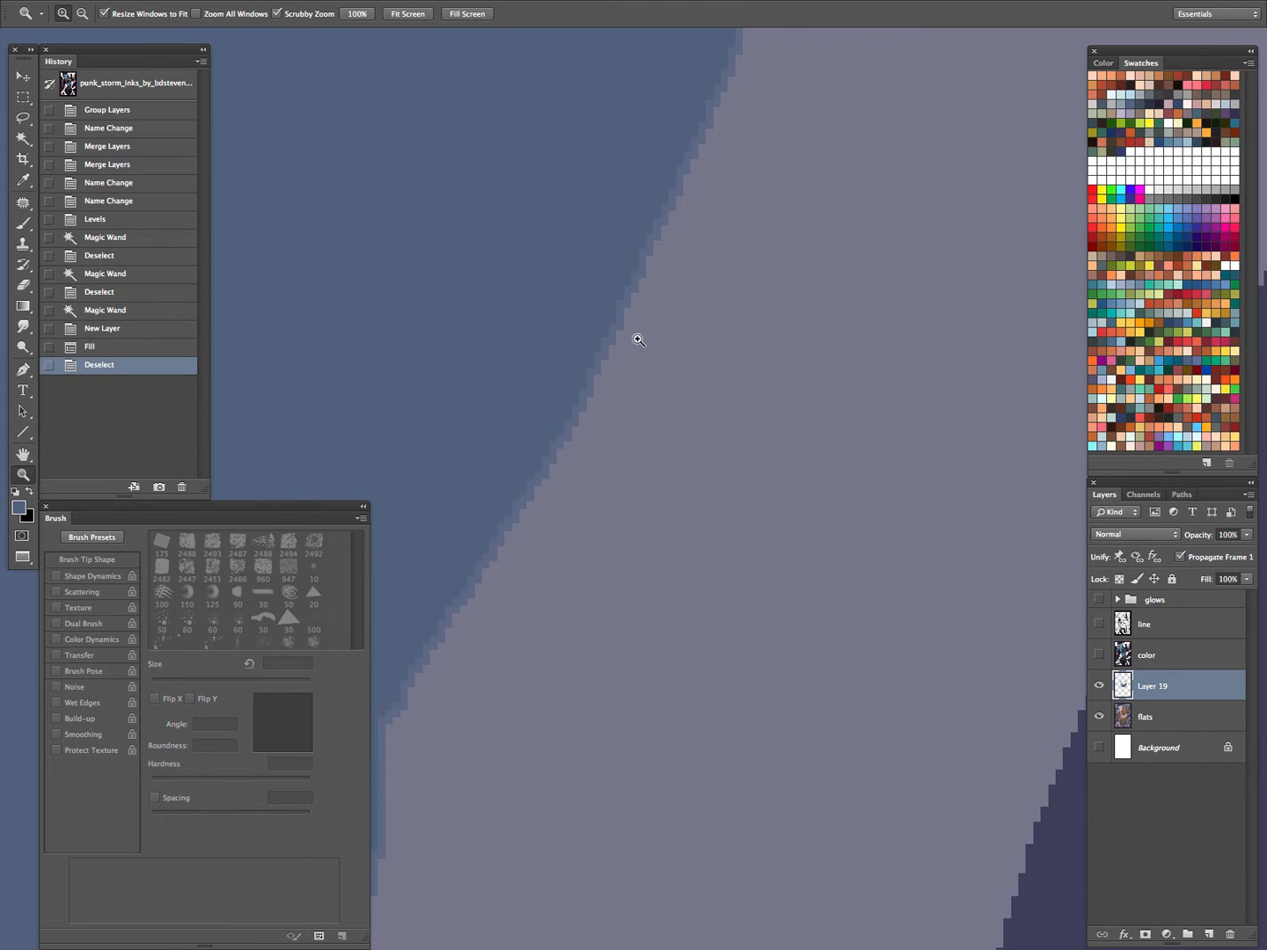
drag(628, 380, 693, 320)
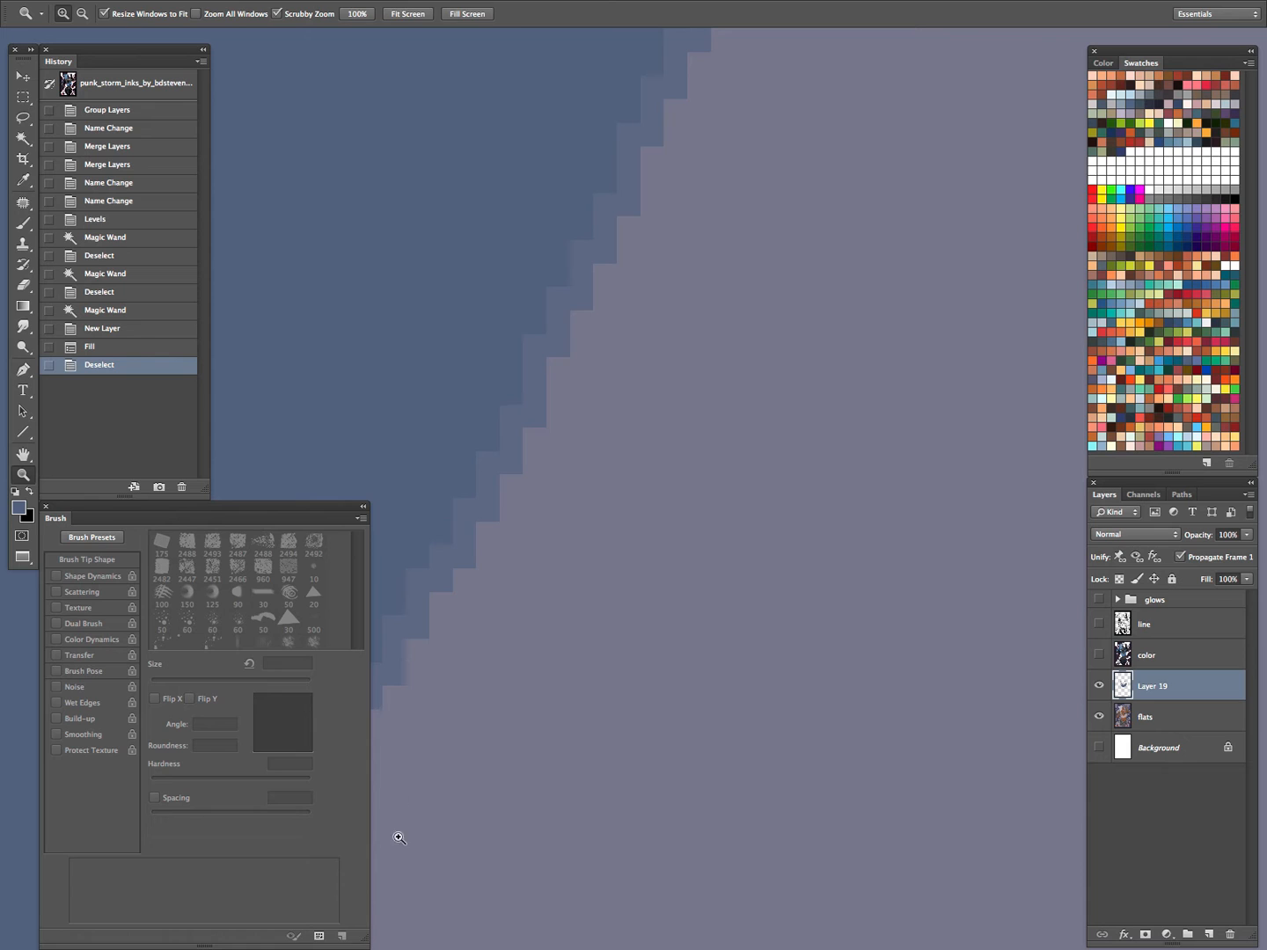
key(w)
drag(536, 494, 540, 493)
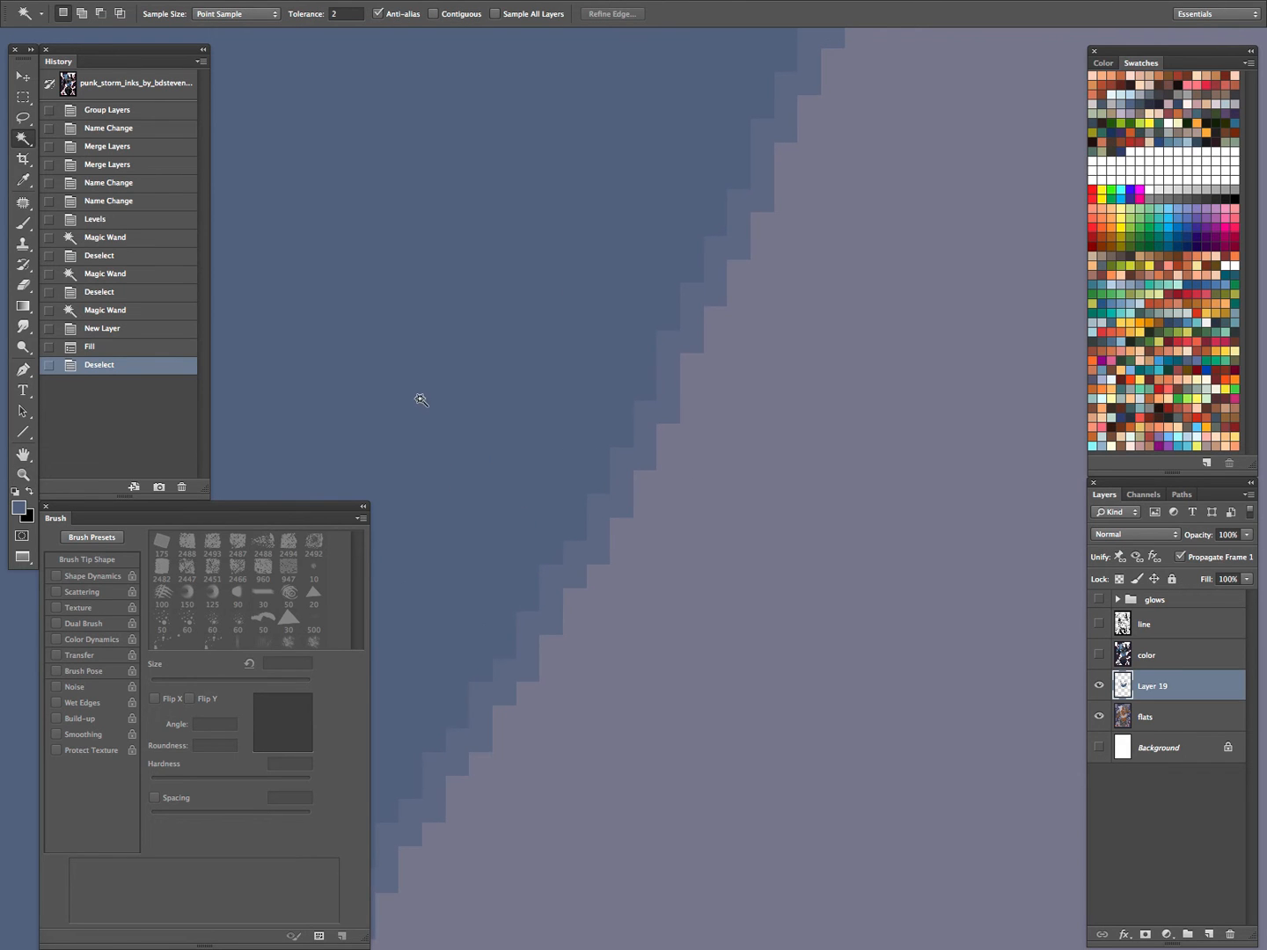
click(391, 460)
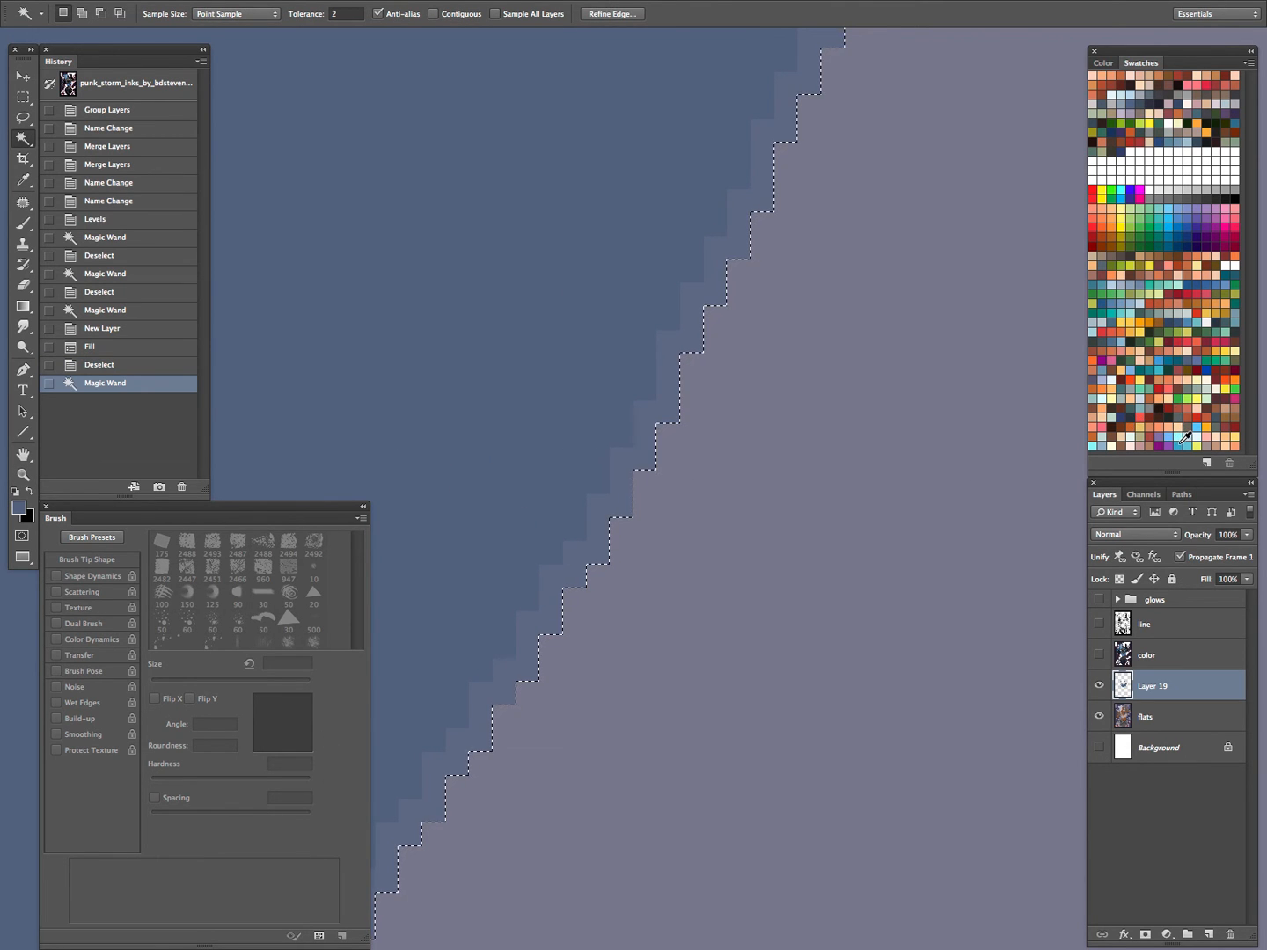
Step: Try filling the selected blue area with lime green and undo the fill
click(1190, 396)
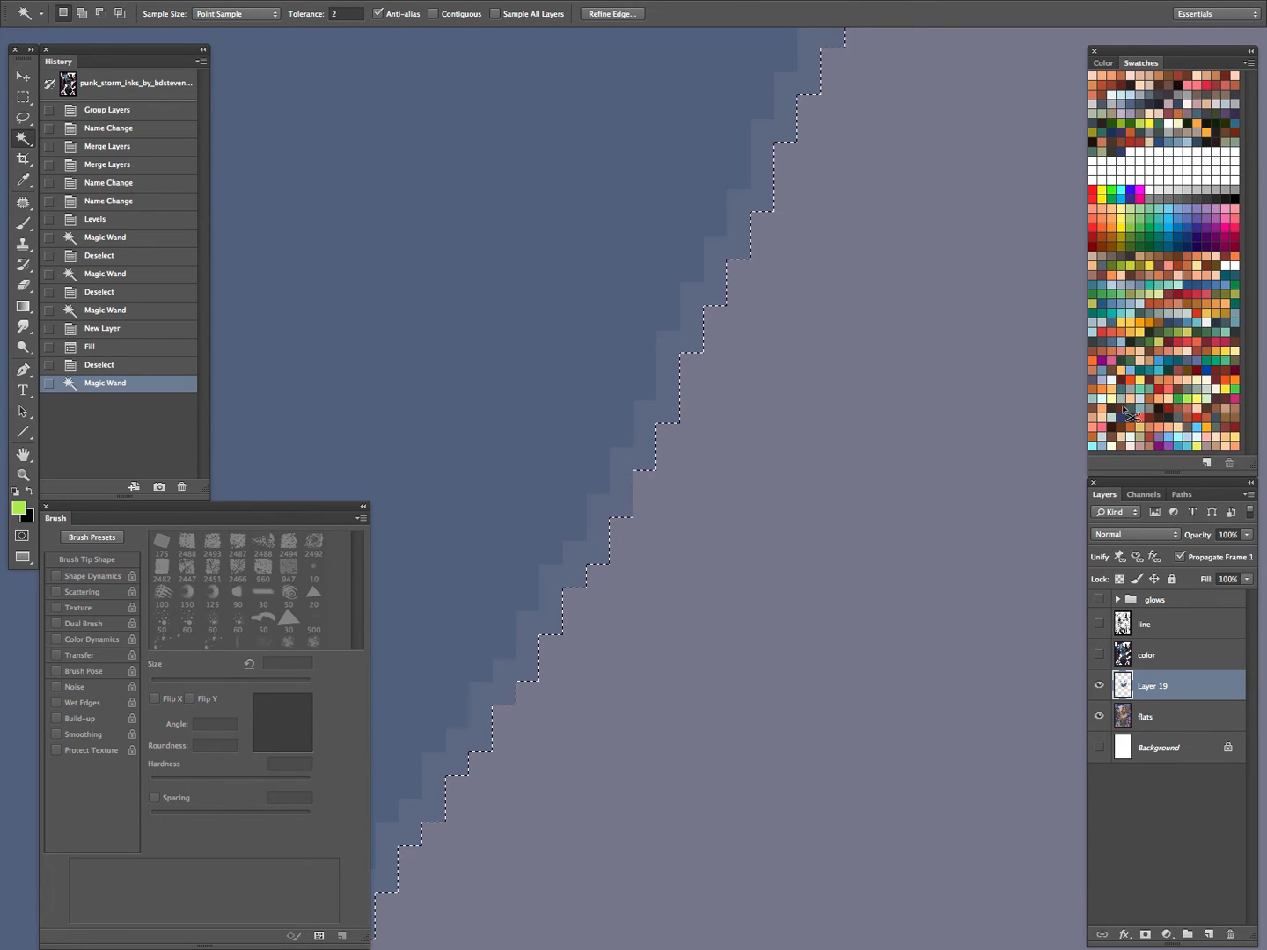
key(alt+BackSpace)
key(ctrl+z)
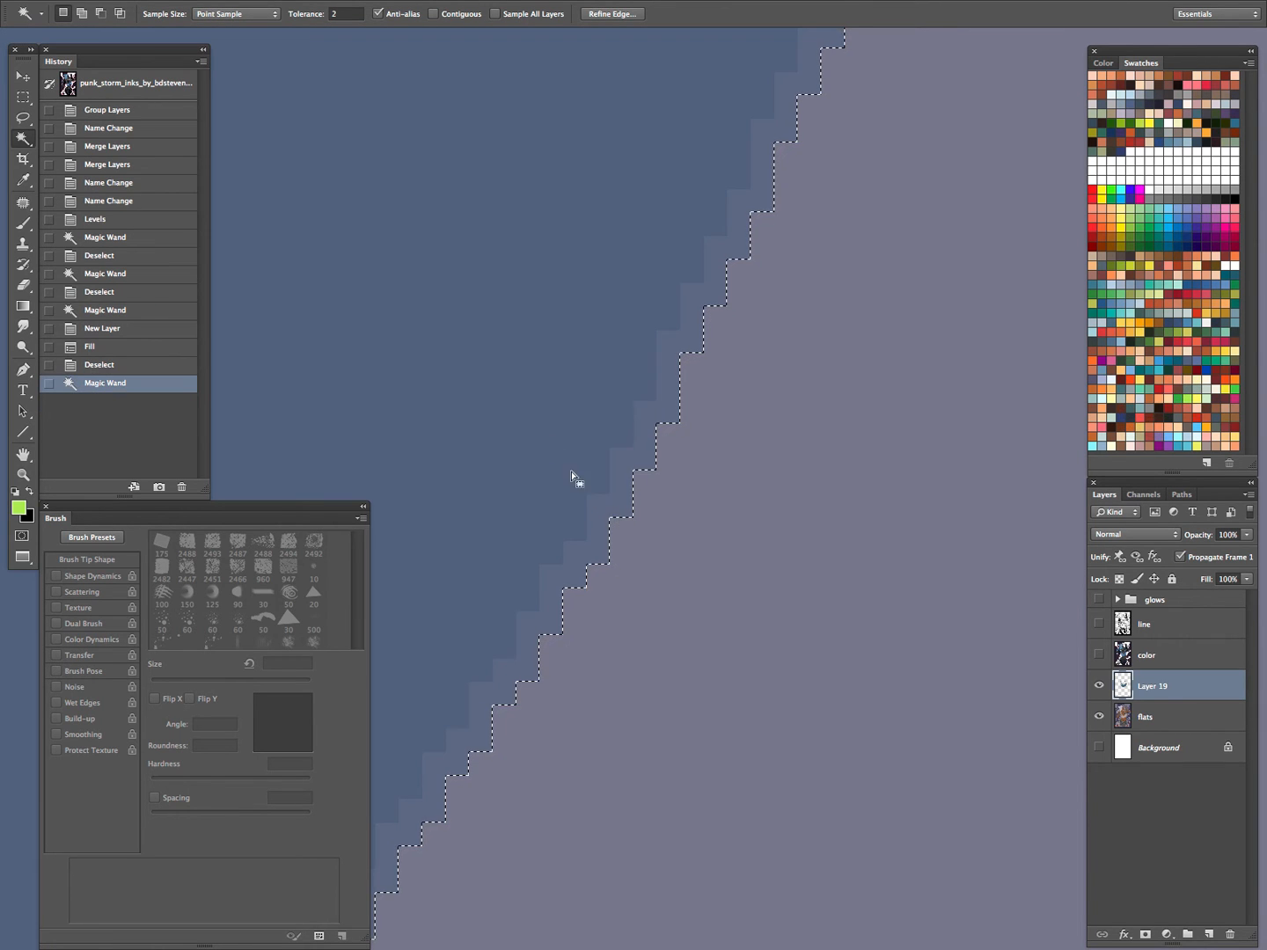
Step: Clear the selection, select the area outside the blue shape with the anti-aliased Magic Wand, fill it with lime green and deselect
key(ctrl+d)
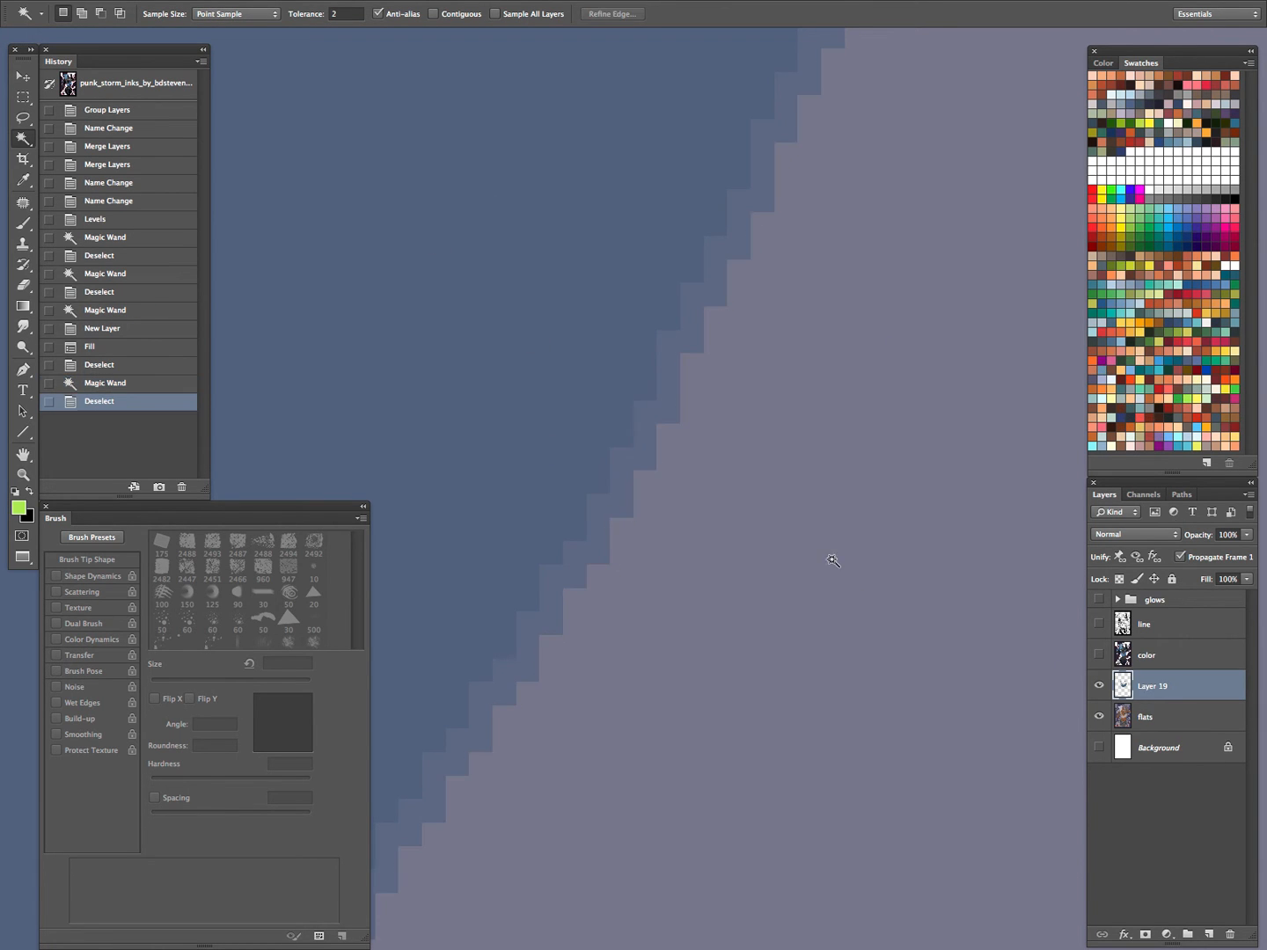
click(828, 562)
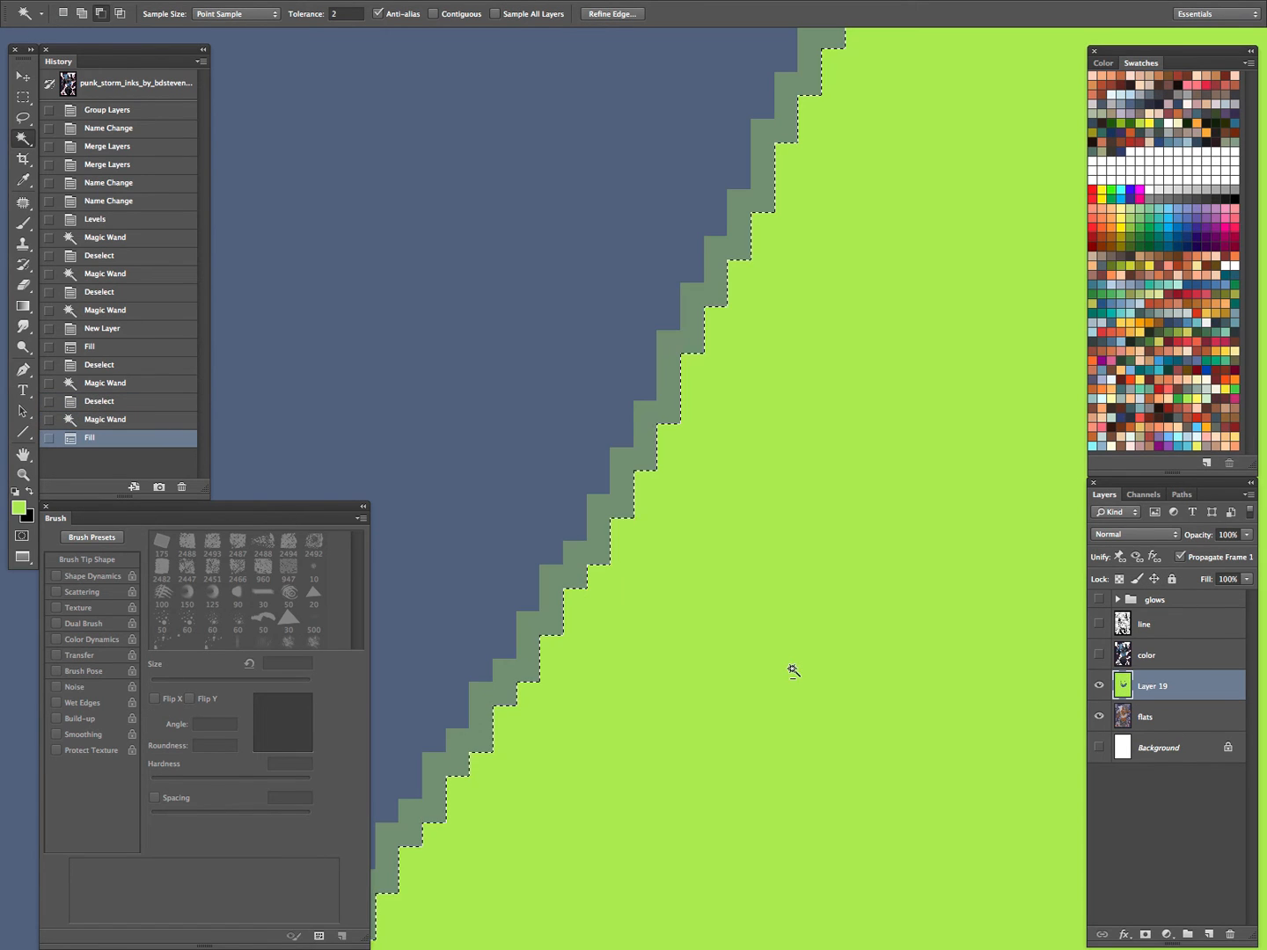
key(alt+BackSpace)
key(ctrl+d)
Step: Examine the edge between the blue and lime green fills up close, with the line layer shown and hidden
key(z)
drag(688, 384, 620, 384)
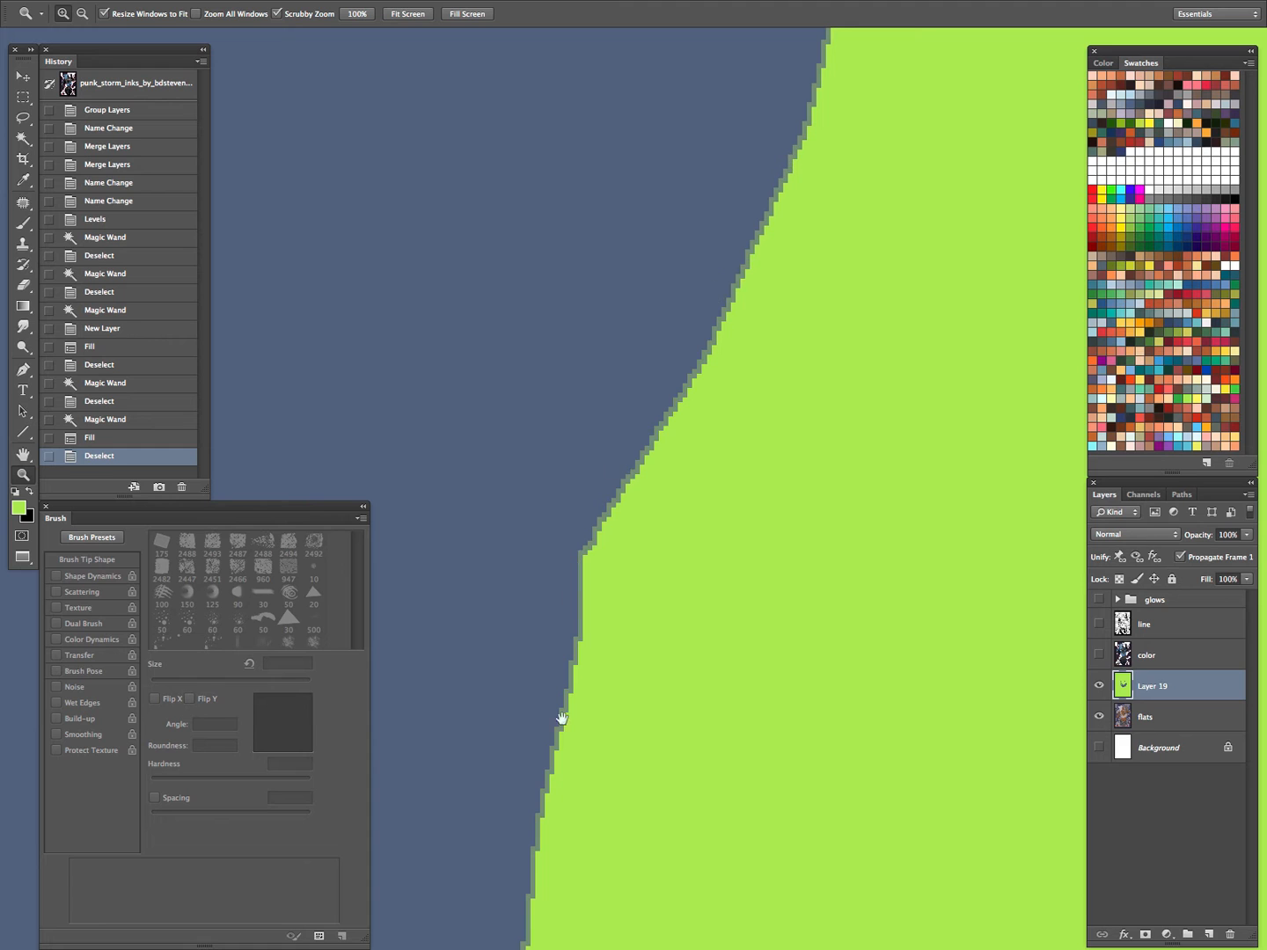
click(565, 676)
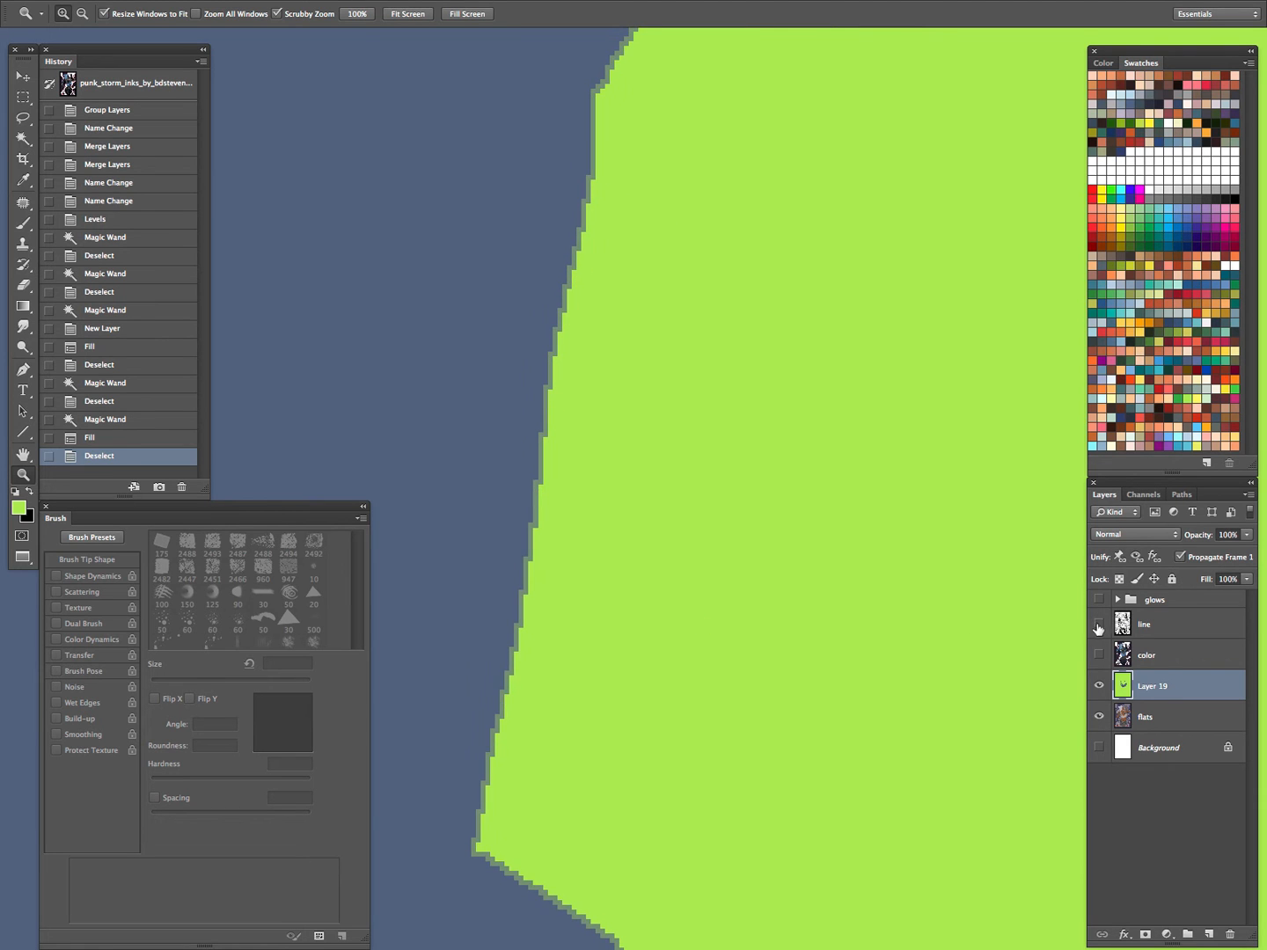
click(1099, 626)
click(693, 416)
drag(618, 738, 612, 733)
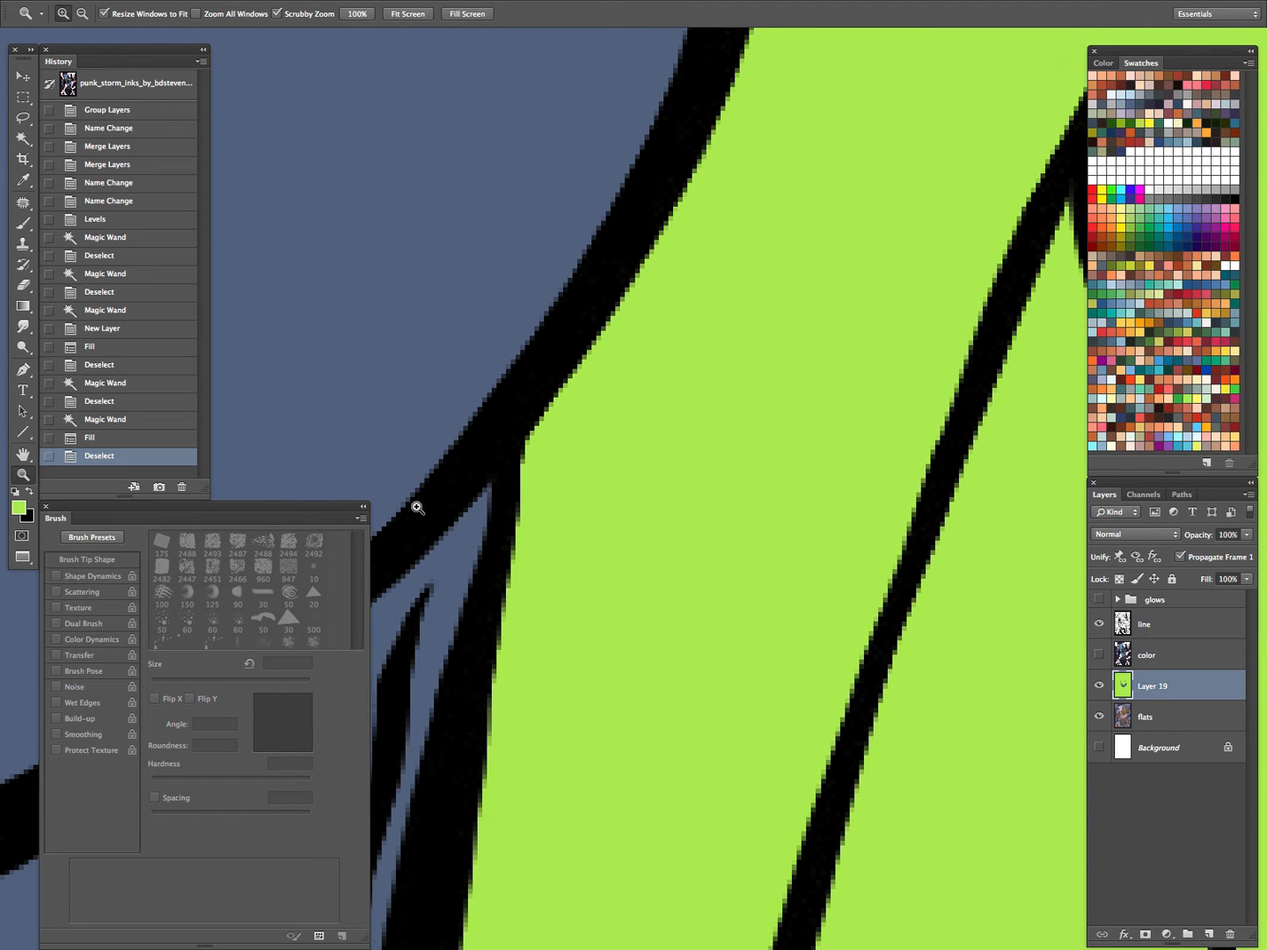
click(1098, 627)
mouse_move(537, 546)
mouse_down()
mouse_move(577, 527)
mouse_move(662, 559)
mouse_move(704, 475)
mouse_up()
scroll(597, 462, down, 3)
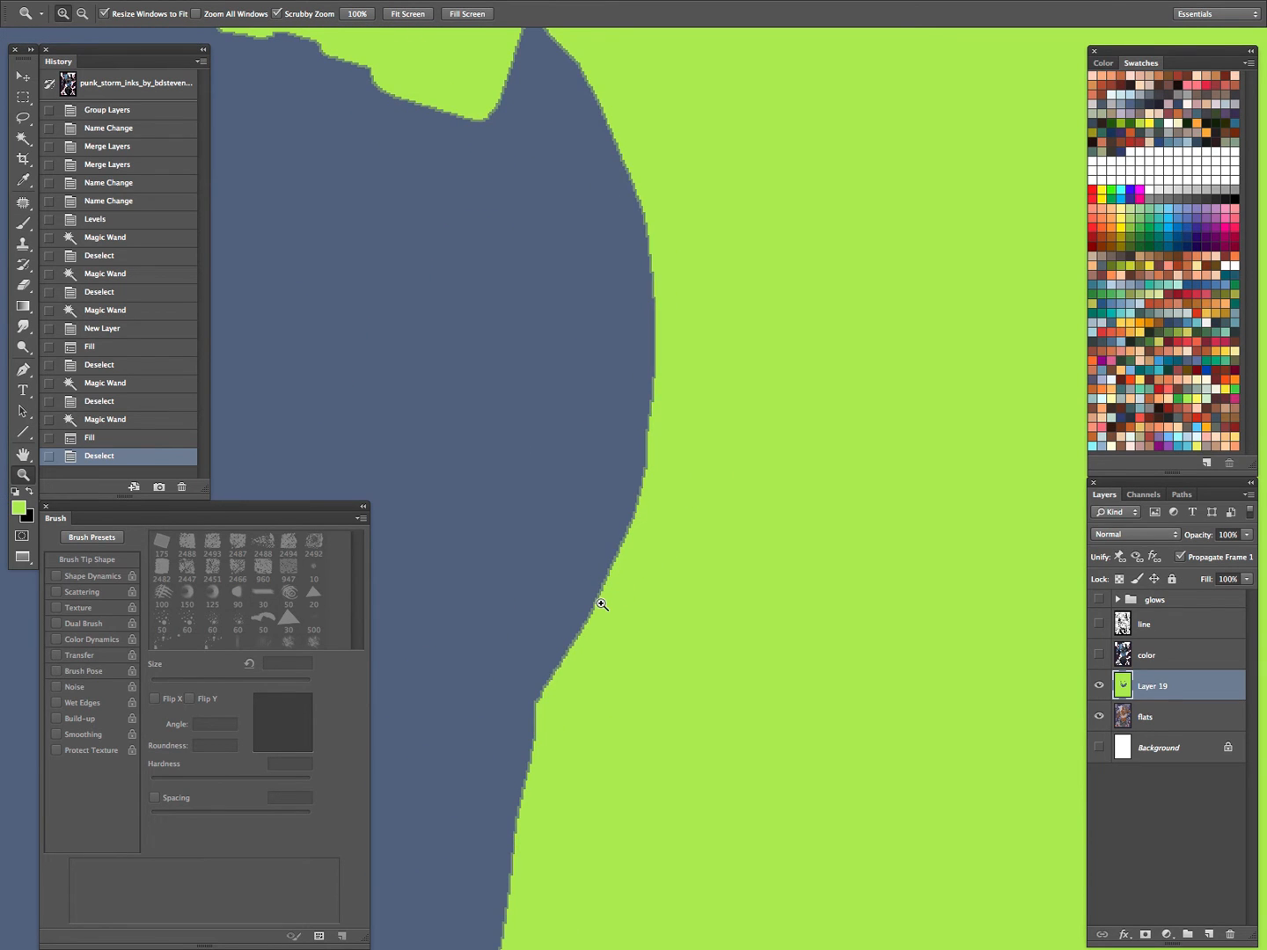
click(662, 401)
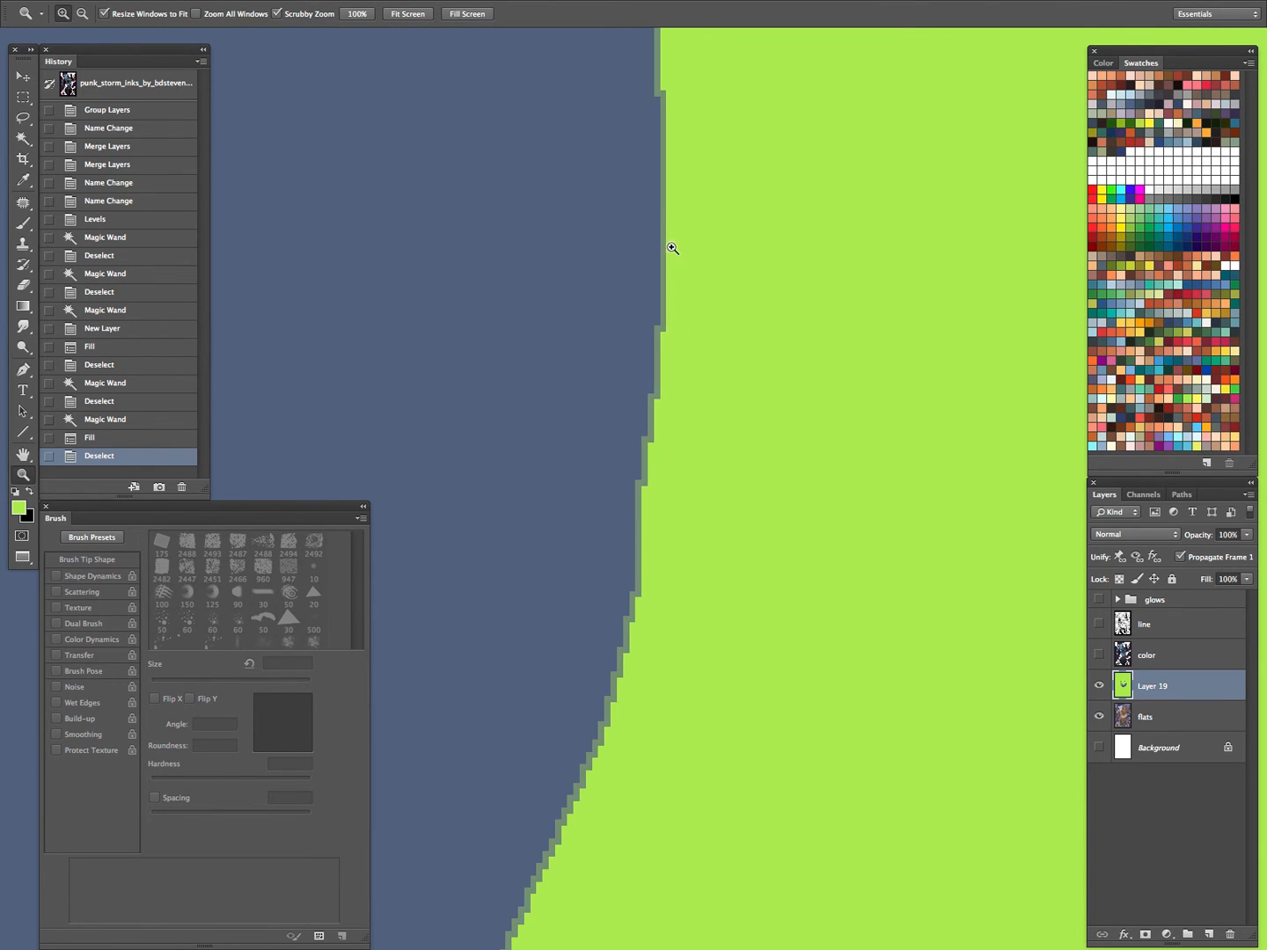
scroll(616, 578, down, 4)
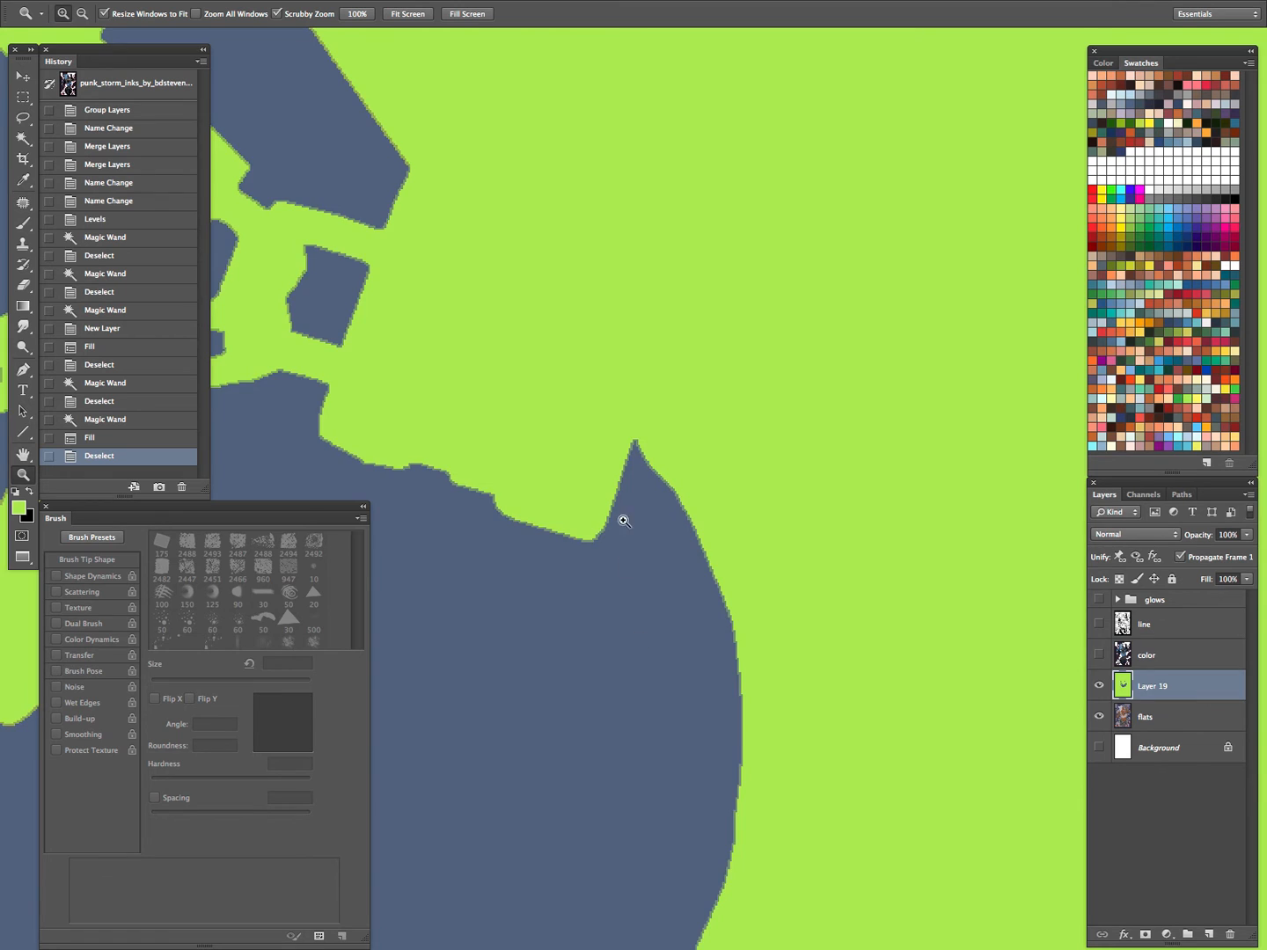
scroll(621, 525, up, 4)
Step: Hide Layer 19 and the flats layer, show the line layer and add a new layer named Layer 20
click(1098, 686)
click(1099, 717)
click(1098, 623)
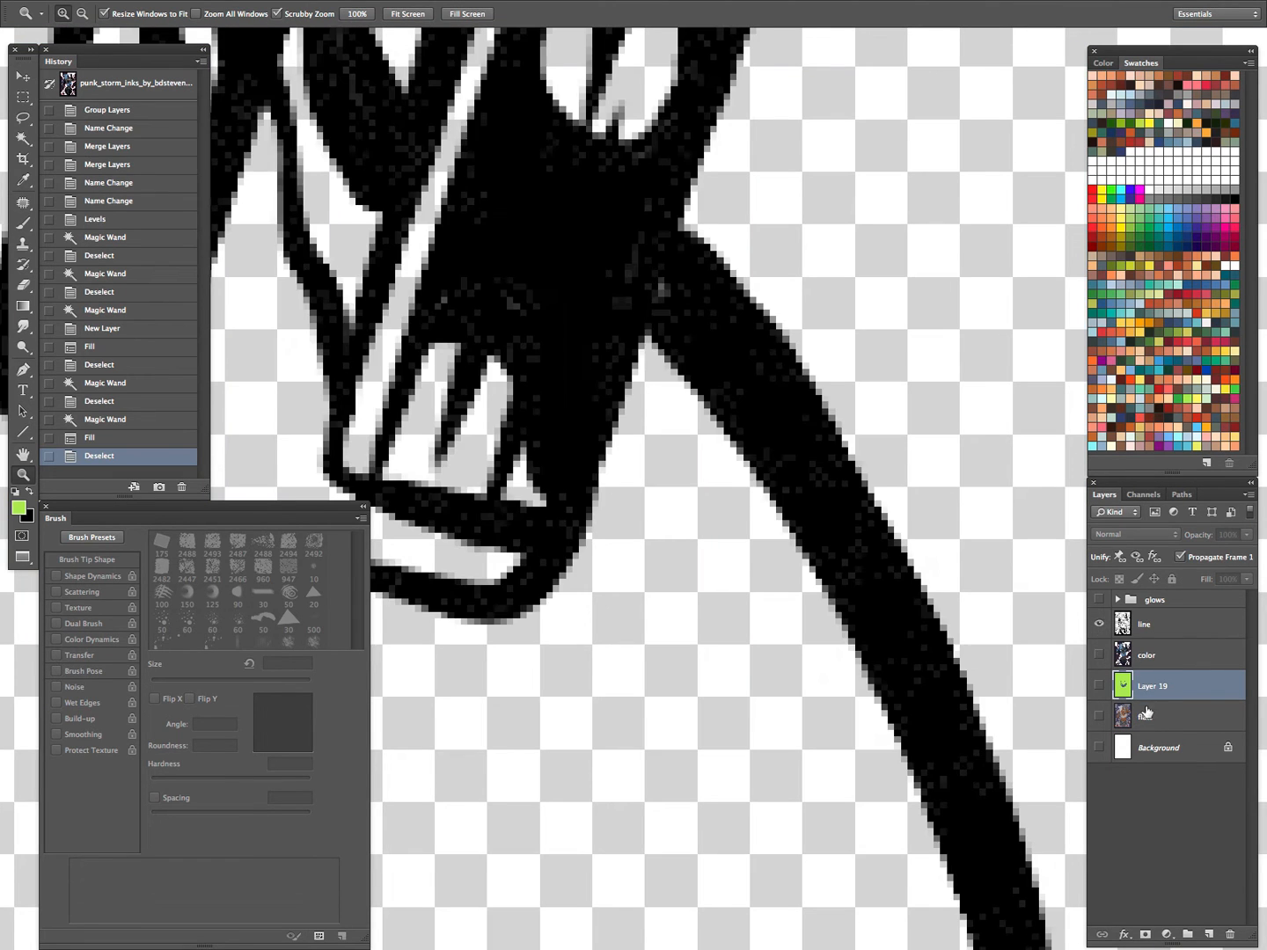
key(ctrl+shift+n)
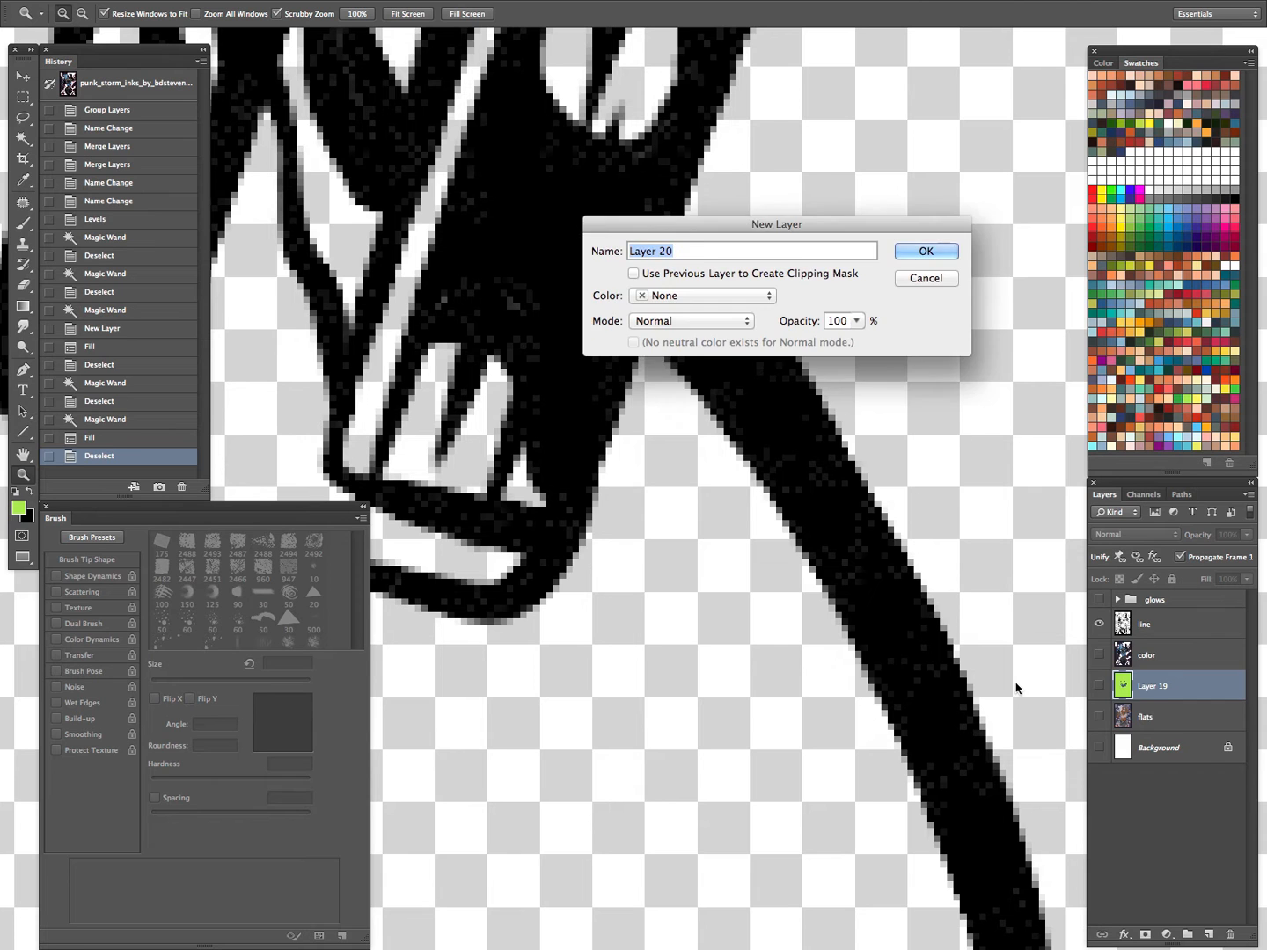
key(Return)
Step: Lasso a large rounded area around the padlock, upper arm and chest, and fill it with brick red
key(ctrl+minus)
key(ctrl+minus)
key(ctrl+minus)
key(ctrl+minus)
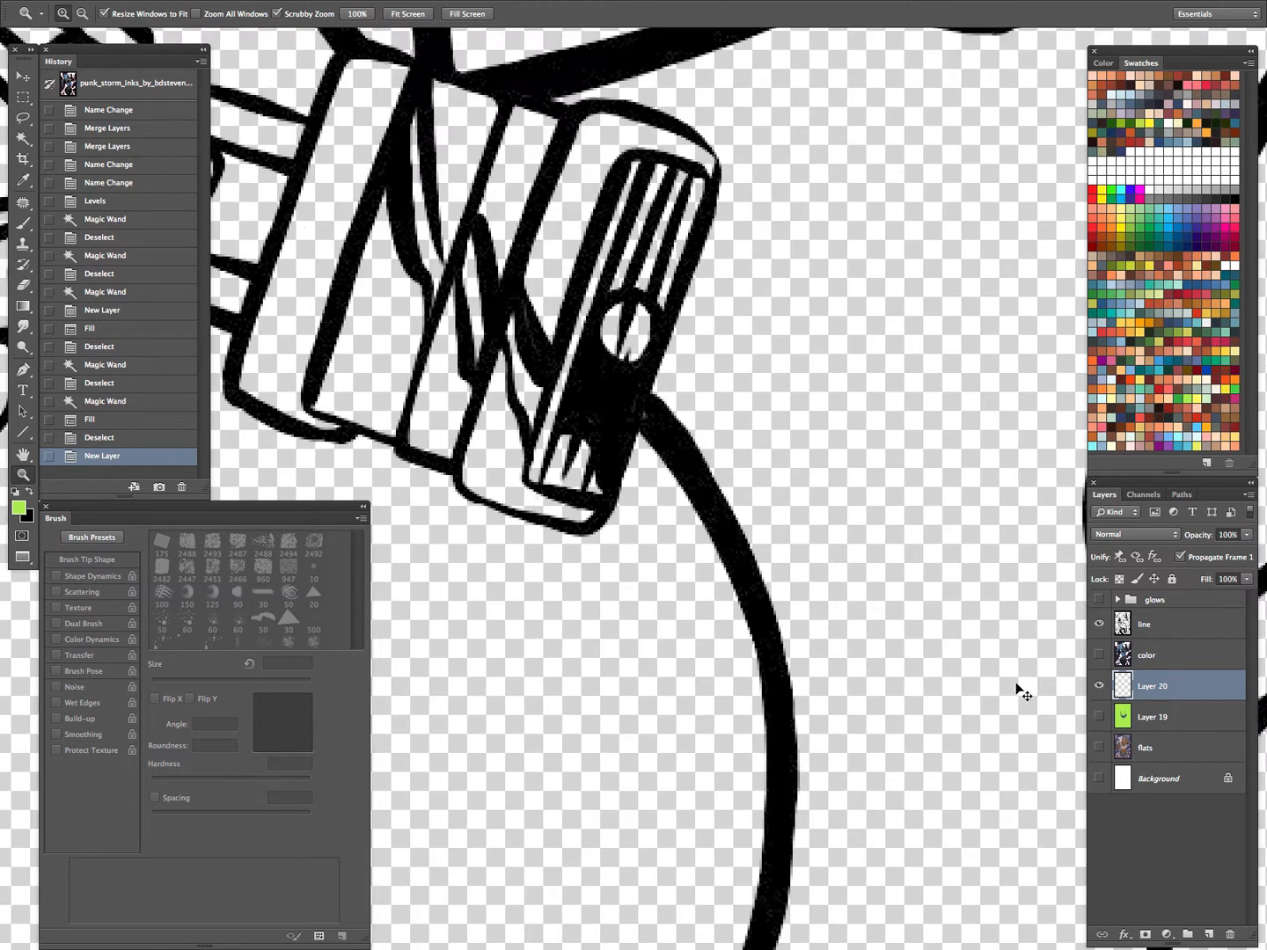
key(l)
key(Tab)
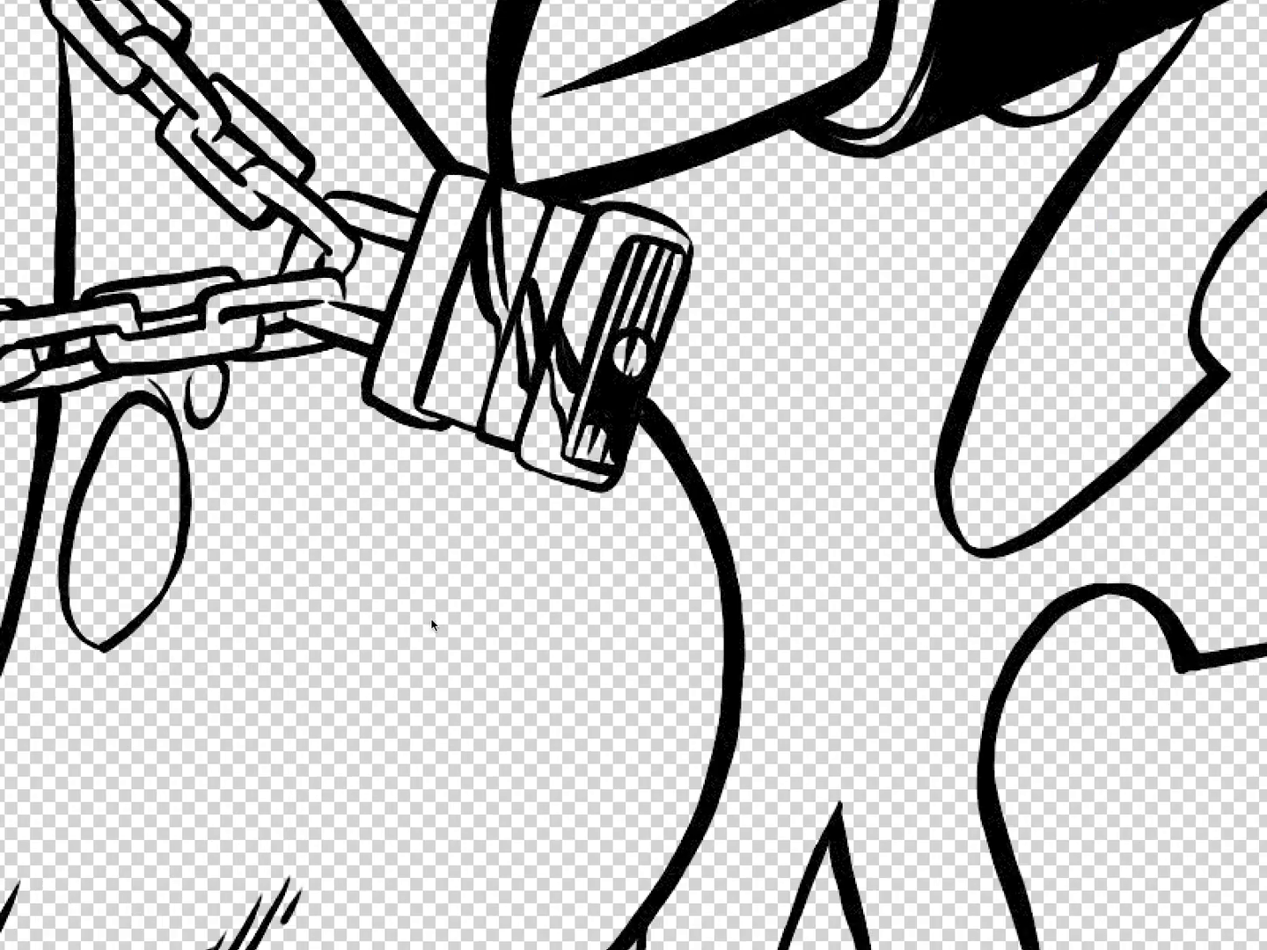
click(513, 428)
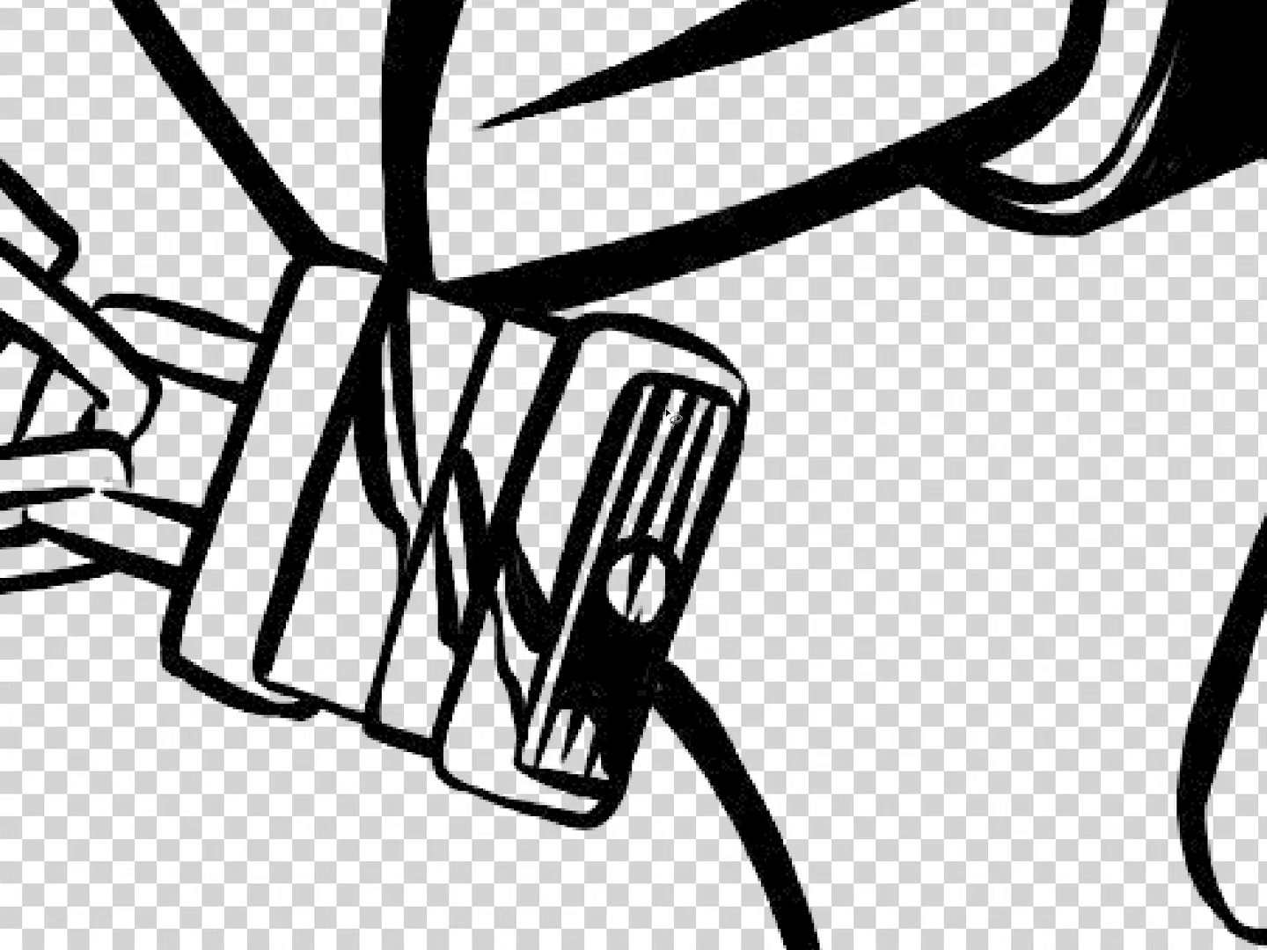
key(ctrl+minus)
key(ctrl+minus)
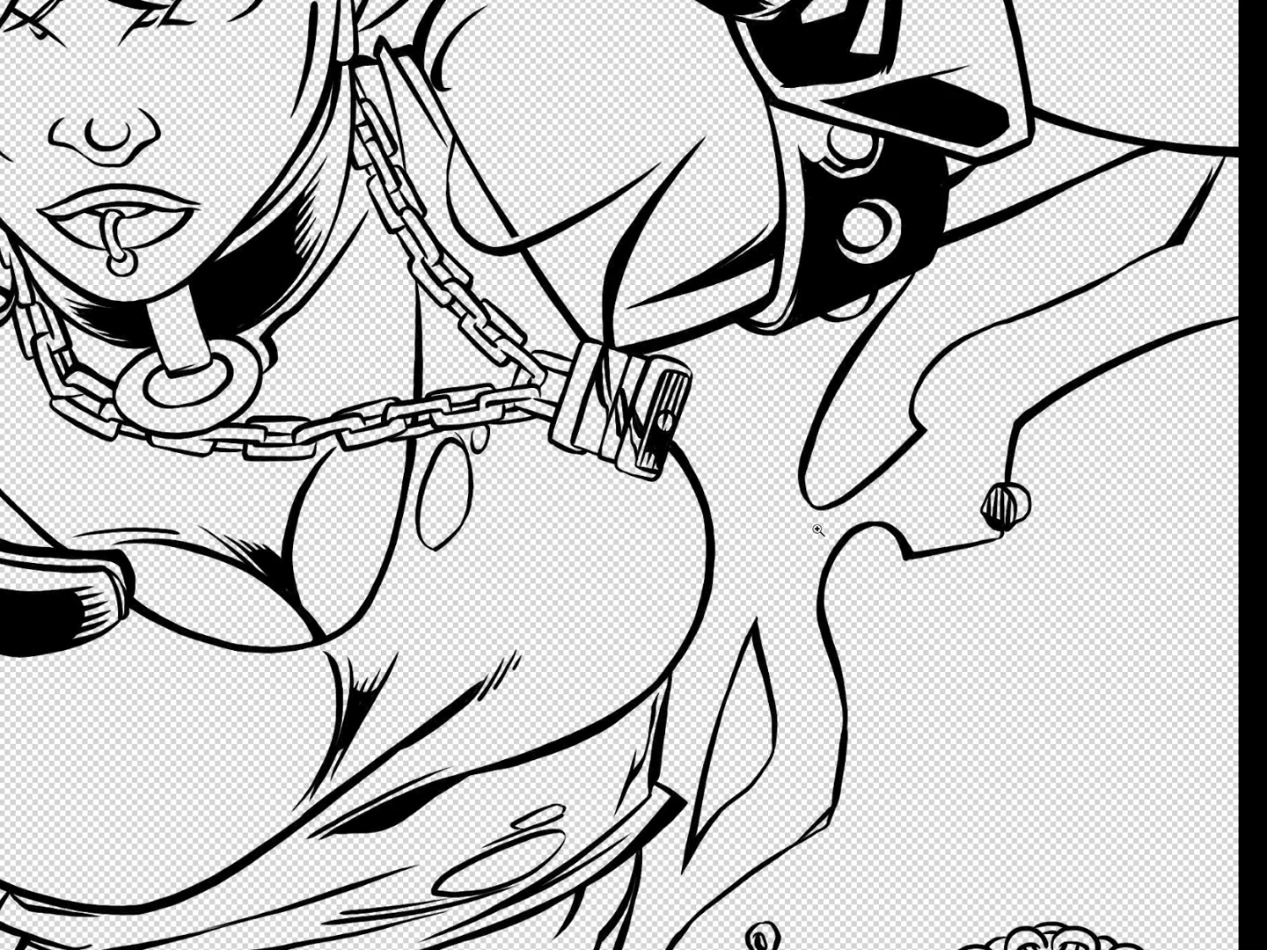
mouse_move(527, 131)
mouse_down()
mouse_move(801, 567)
mouse_move(567, 115)
mouse_up()
key(Tab)
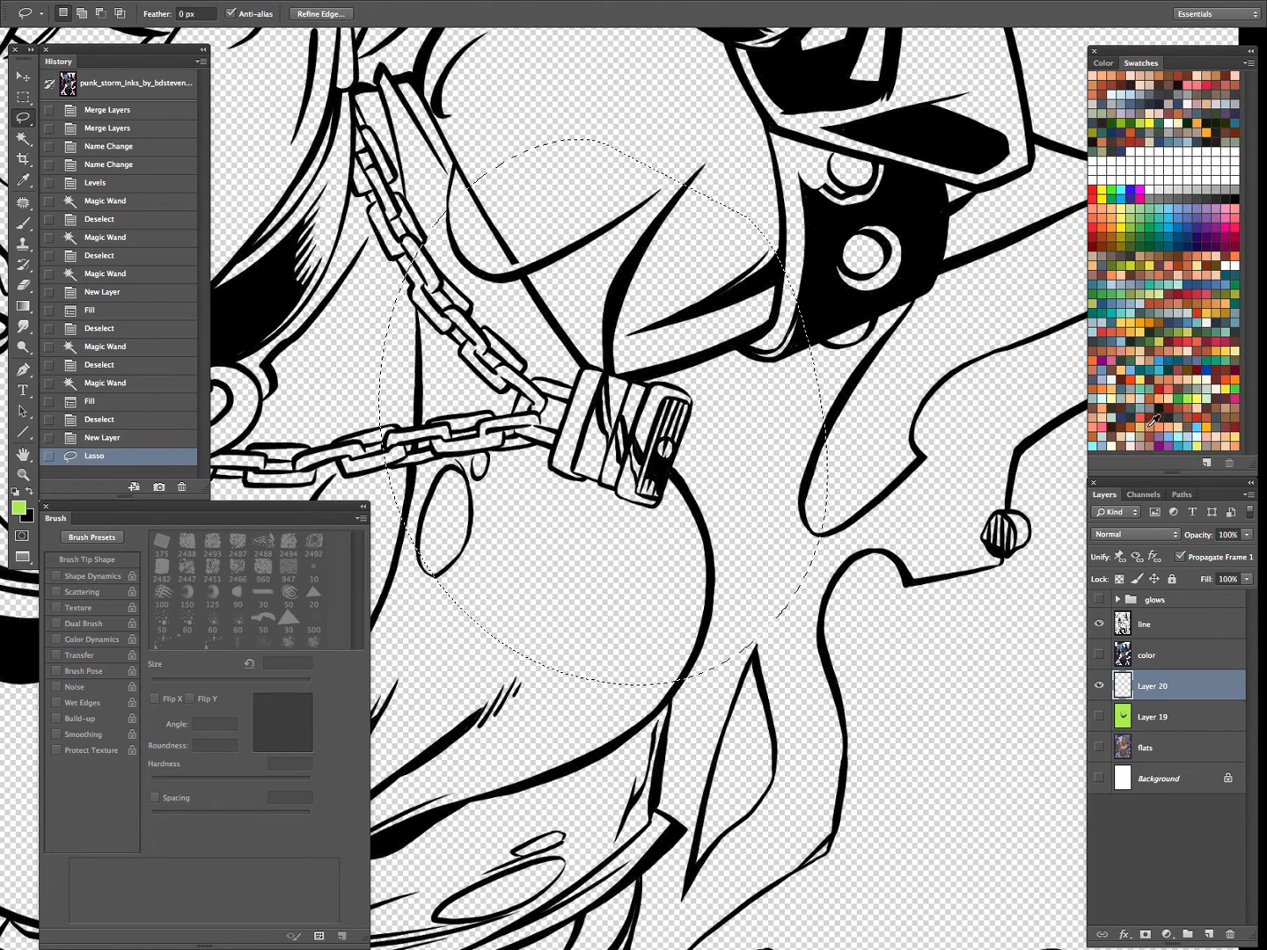
click(1106, 438)
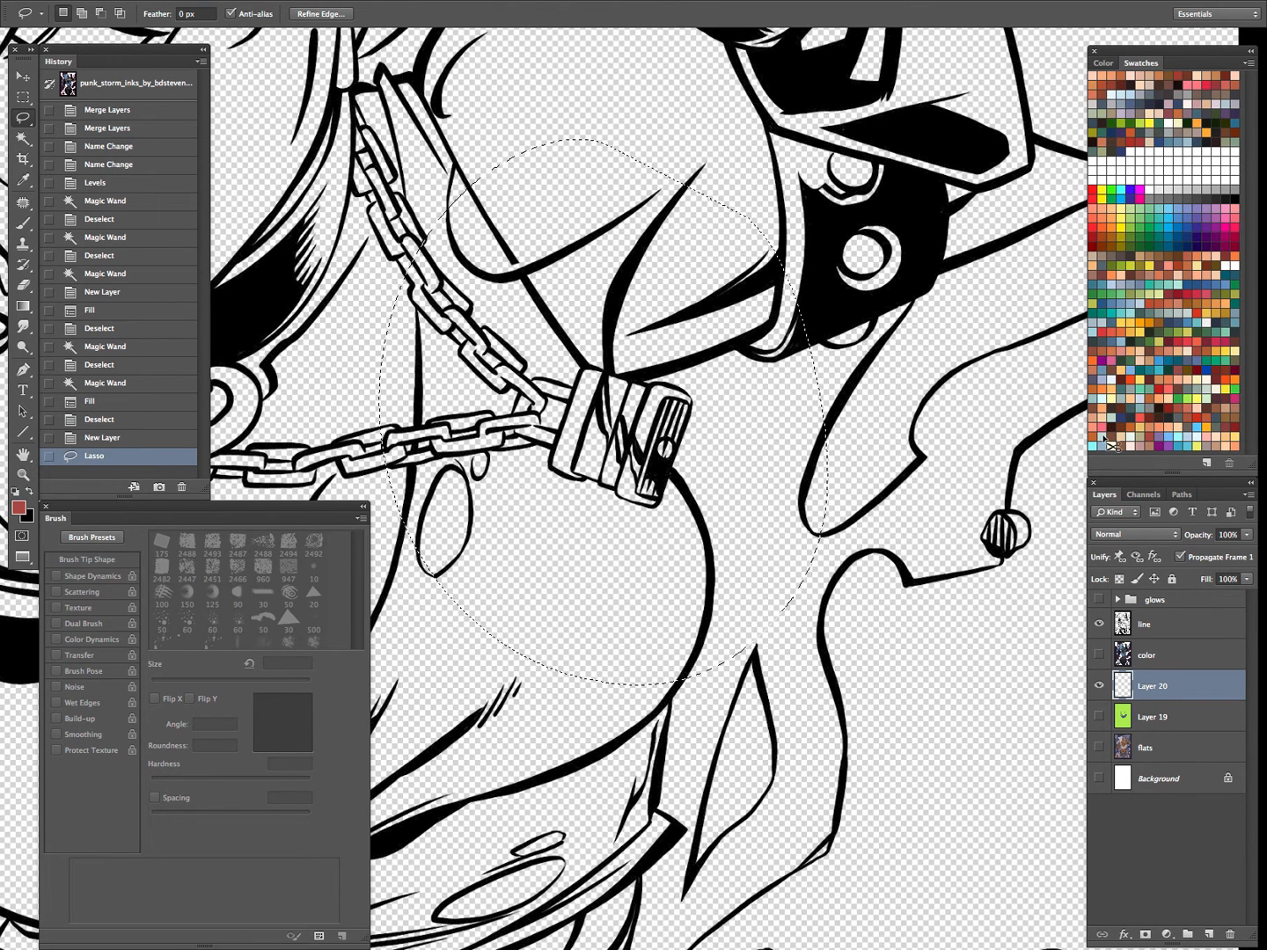
key(alt+BackSpace)
Step: Restrict the Lasso selection to the arm, chest and padlock inside the red shape, following the ink lines and leaving out the background
key(z)
click(730, 353)
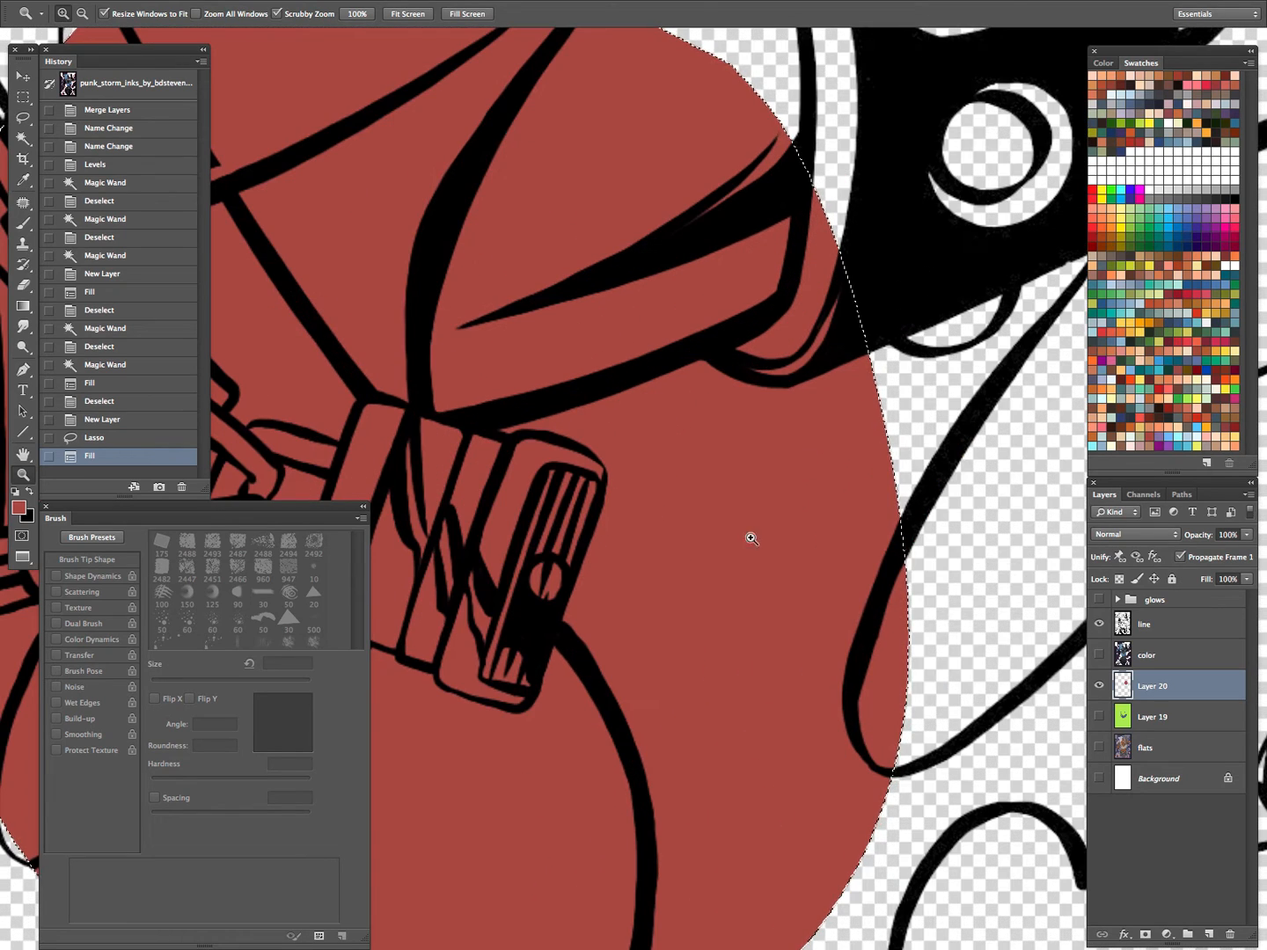
key(Tab)
mouse_move(772, 356)
mouse_down()
mouse_move(614, 349)
mouse_move(512, 382)
mouse_move(494, 406)
mouse_move(562, 410)
mouse_move(606, 446)
mouse_move(564, 574)
mouse_move(566, 615)
mouse_move(619, 739)
mouse_move(792, 851)
mouse_up()
mouse_move(593, 653)
mouse_down()
mouse_move(647, 782)
mouse_move(601, 620)
mouse_up()
drag(725, 680, 680, 253)
mouse_move(594, 320)
mouse_down()
mouse_move(597, 453)
mouse_move(551, 630)
mouse_move(884, 202)
mouse_up()
drag(736, 394, 709, 743)
drag(778, 454, 740, 575)
Step: Lower the saturation of the selected figure area with Hue/Saturation
key(Tab)
key(ctrl+u)
drag(1032, 359, 977, 359)
click(1212, 232)
Step: Subtract the strip beside the studded cuff from the selection and fill the remaining figure area with brown
key(l)
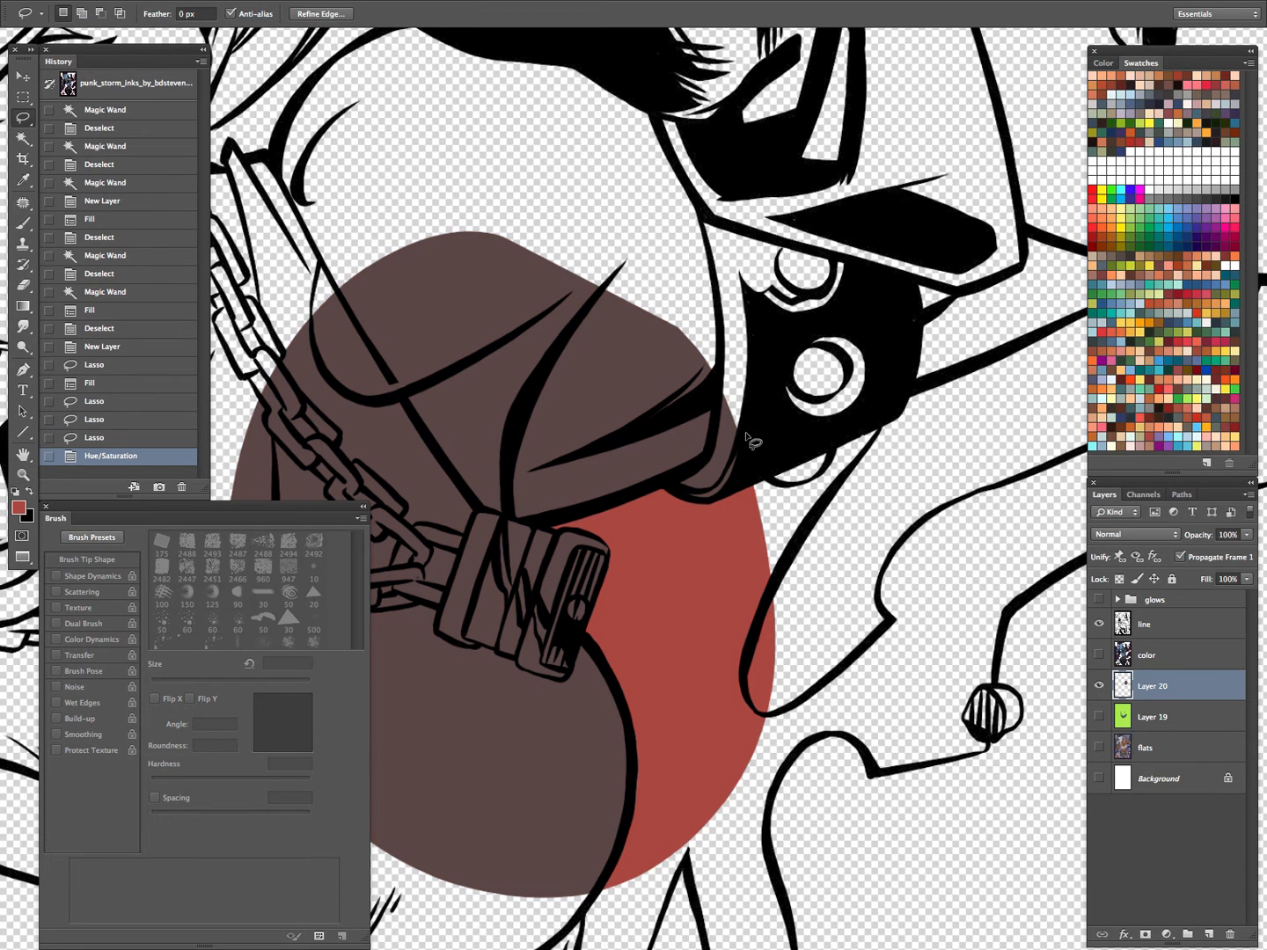
mouse_move(689, 466)
mouse_down()
mouse_move(750, 546)
mouse_move(827, 297)
mouse_up()
drag(693, 534, 812, 528)
drag(701, 701, 774, 621)
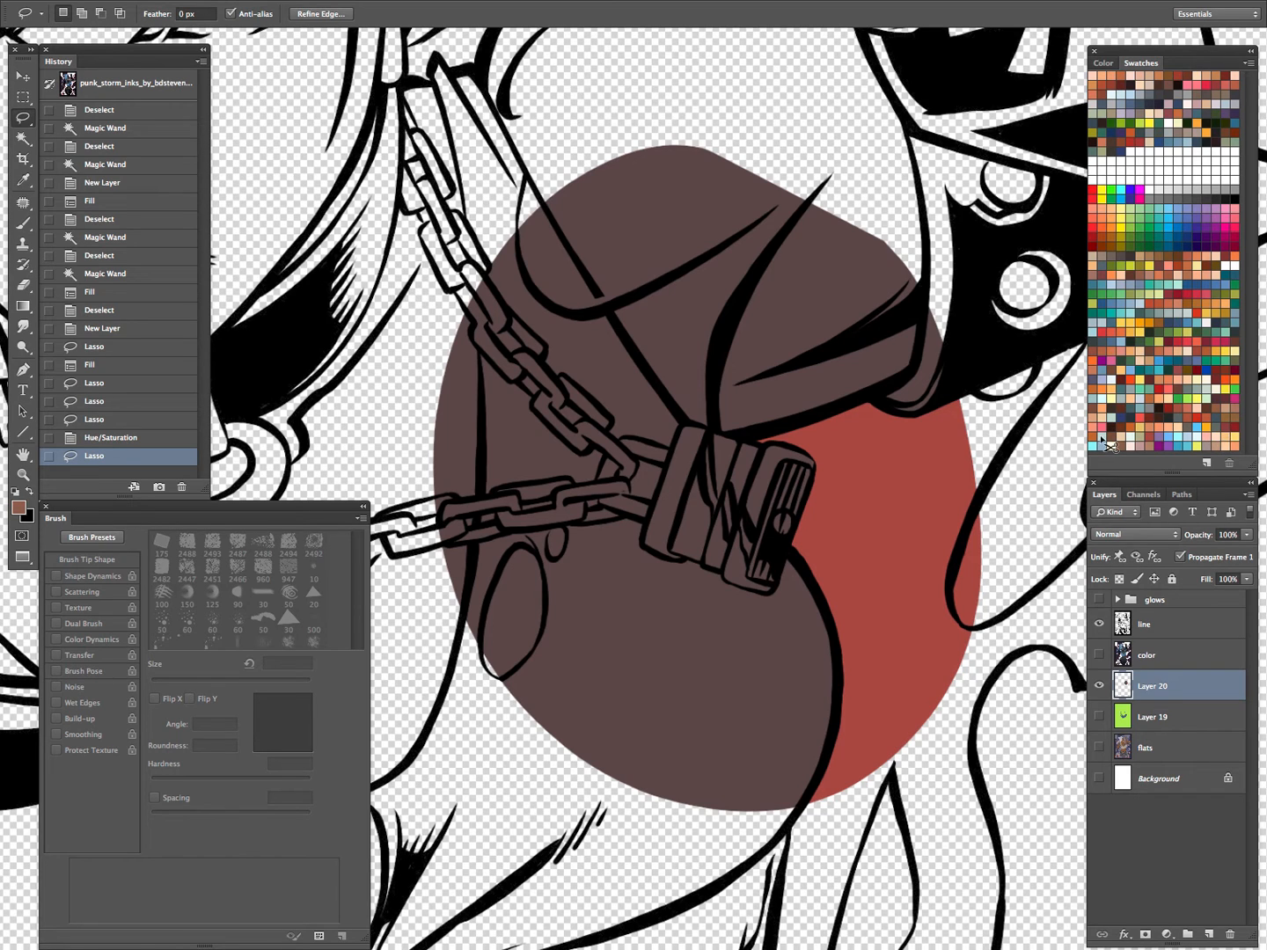
key(alt+BackSpace)
Step: Subtract the shoulder and upper arm from the Lasso selection, following the tank top strap down to the padlock
key(alt)
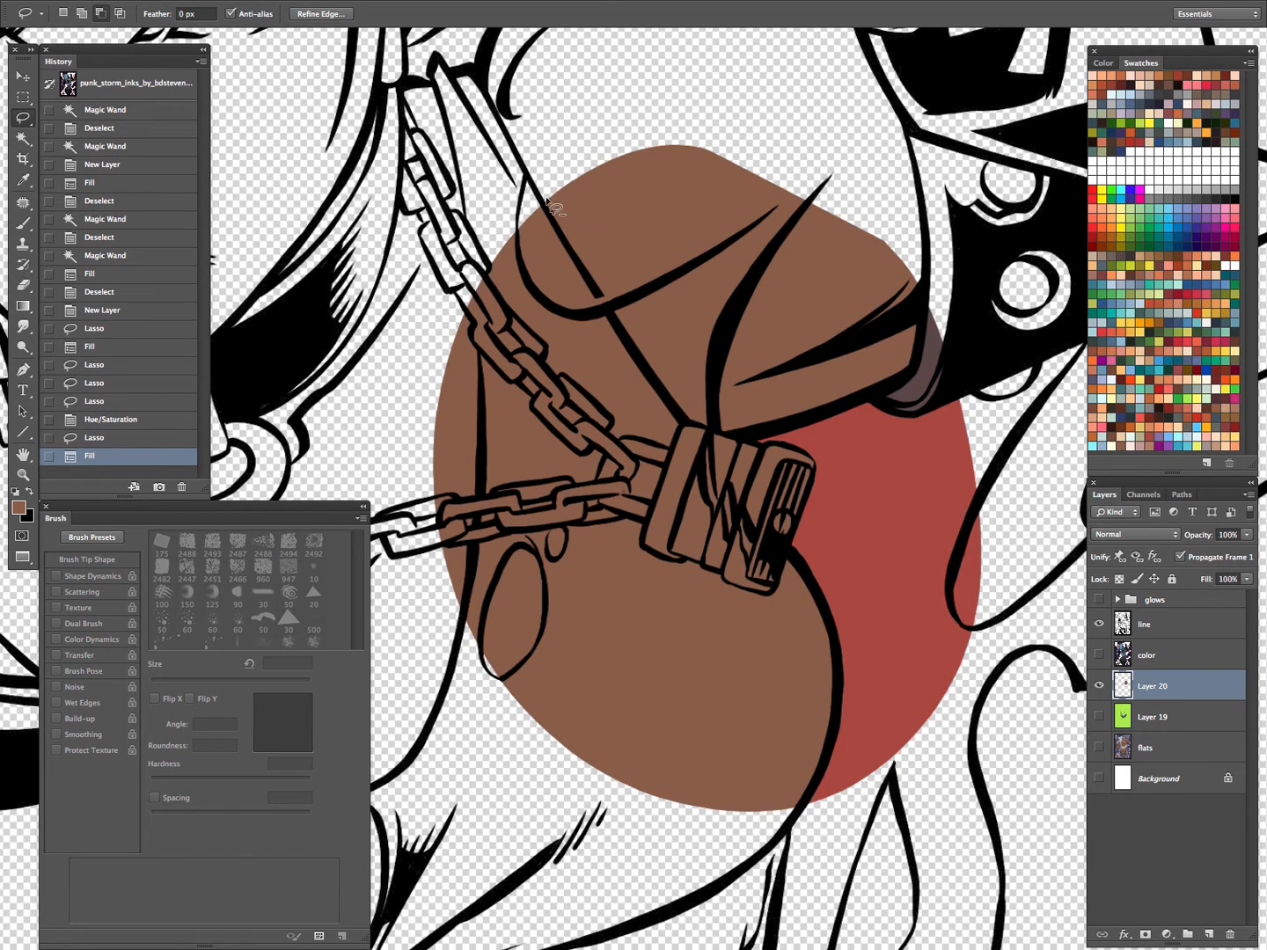
drag(545, 212, 683, 420)
mouse_move(764, 440)
mouse_down()
mouse_move(961, 377)
mouse_move(541, 129)
mouse_up()
key(z)
drag(542, 439, 567, 422)
Step: Subtract the bare skin beside the tank top's inner edge from the selection, above and below the horizontal chain
key(l)
mouse_move(400, 210)
mouse_down()
mouse_move(431, 283)
mouse_move(438, 488)
mouse_move(326, 321)
mouse_move(331, 295)
mouse_up()
key(Tab)
drag(437, 459, 436, 496)
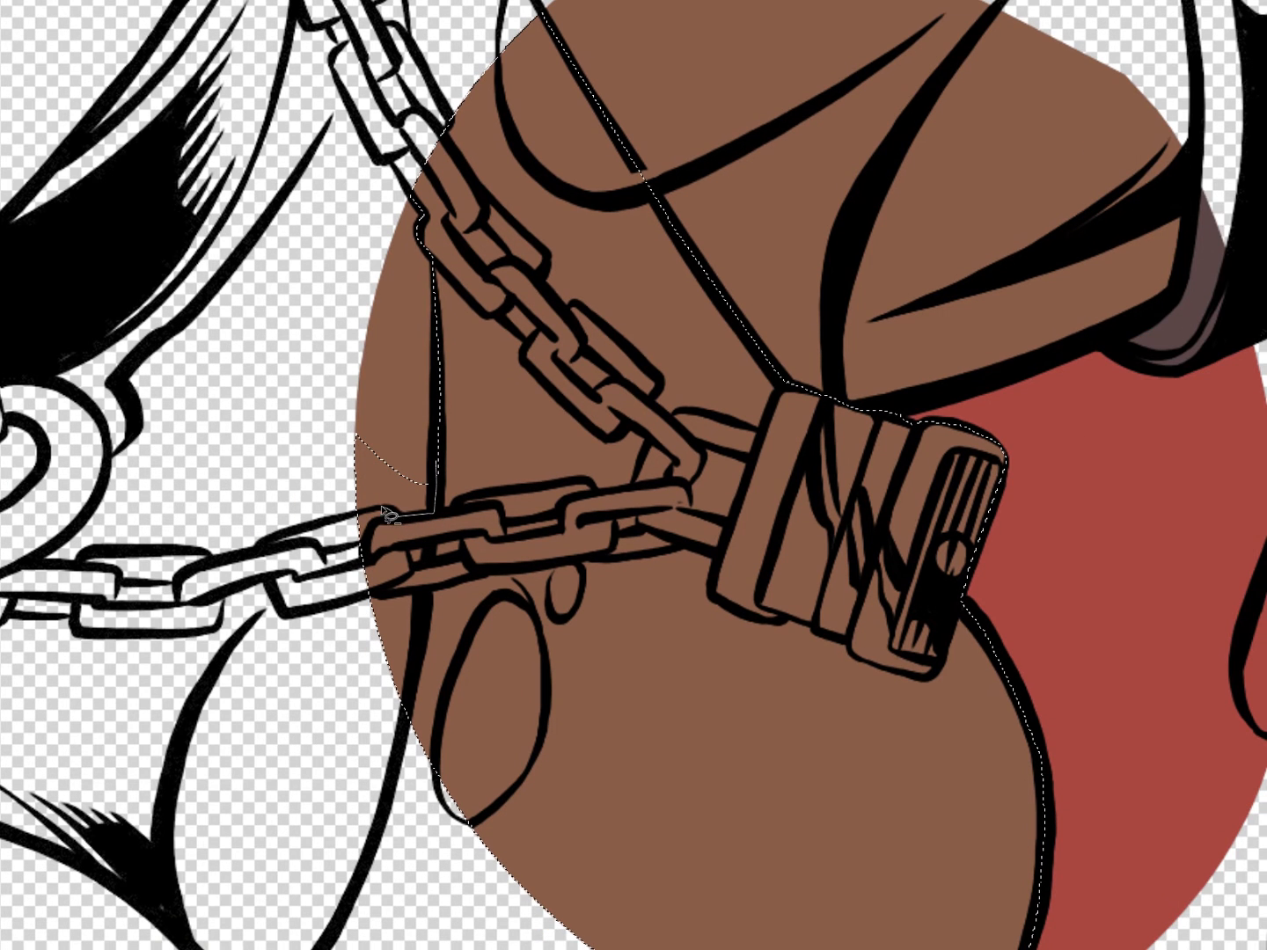
drag(363, 523, 363, 527)
drag(352, 723, 356, 726)
Step: Subtract the oval holes in the tank top from the selection and fill the remaining area with grey
drag(485, 606, 444, 708)
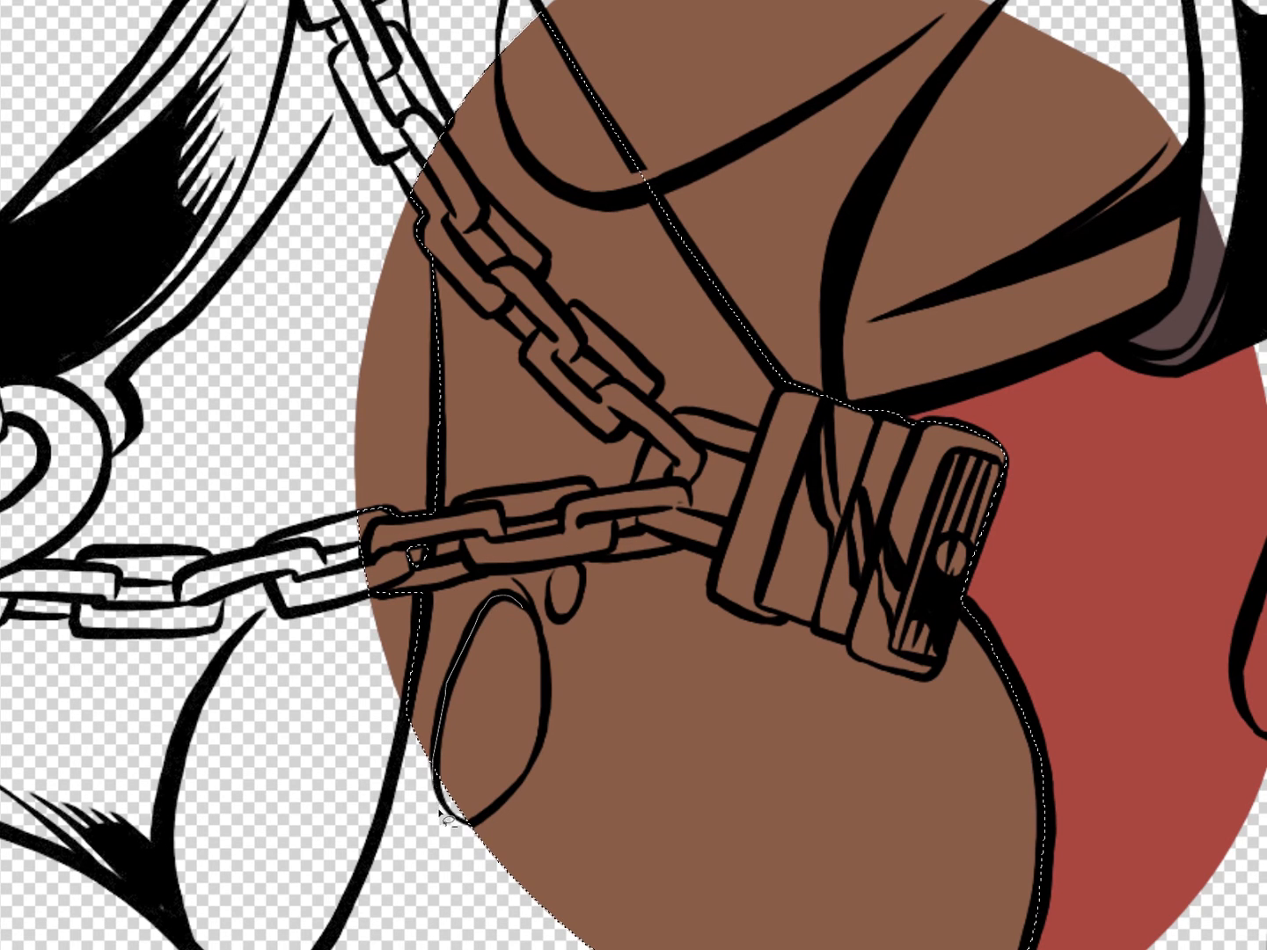
mouse_move(481, 832)
mouse_down()
mouse_move(538, 747)
mouse_move(548, 694)
mouse_move(534, 619)
mouse_move(551, 578)
mouse_move(559, 621)
mouse_move(578, 561)
mouse_up()
key(z)
drag(664, 566, 620, 623)
key(Tab)
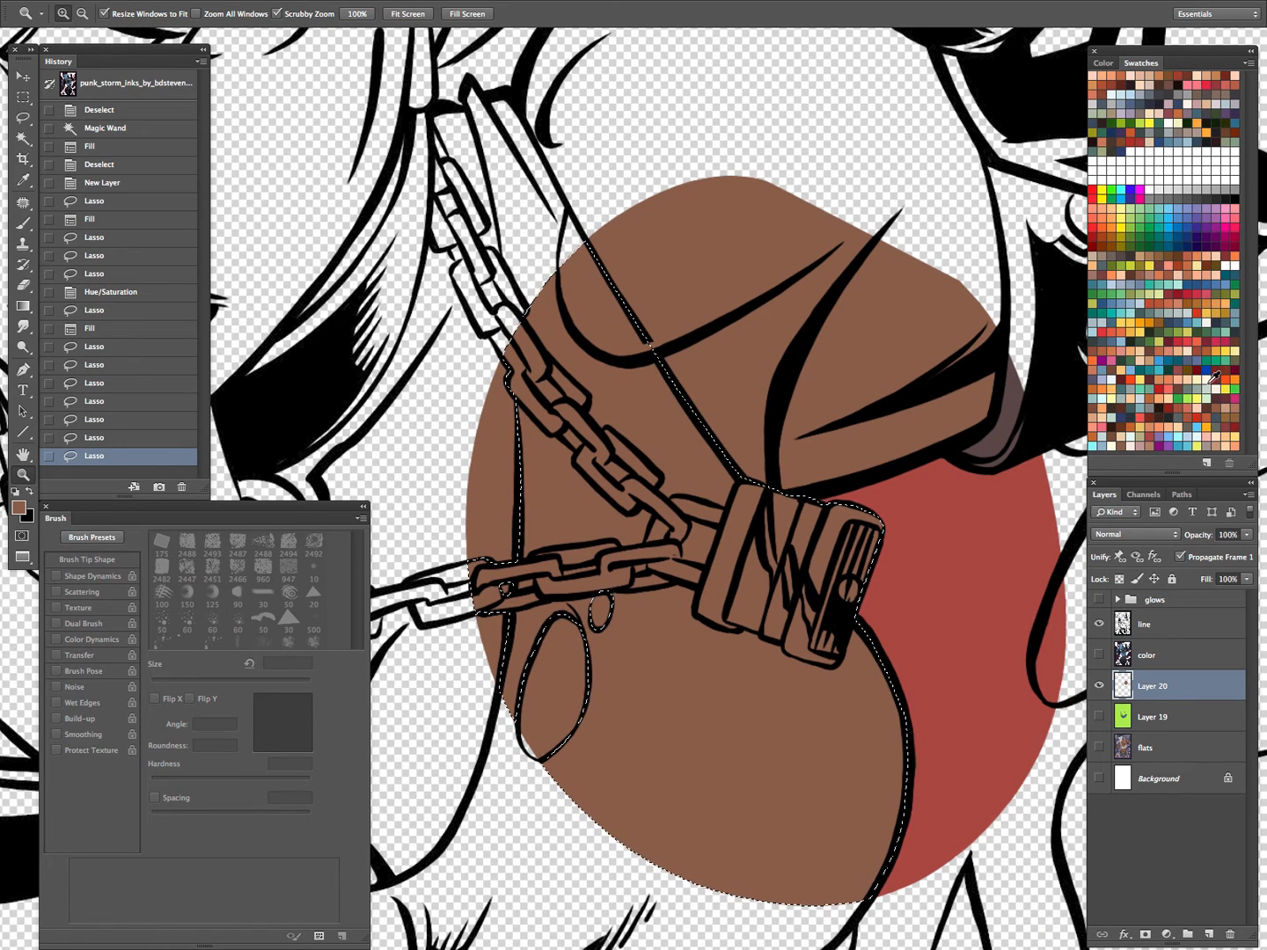
click(1151, 130)
key(alt+BackSpace)
Step: Subtract the diagonal chain's links from the grey tank top selection with the Lasso
key(Tab)
click(601, 290)
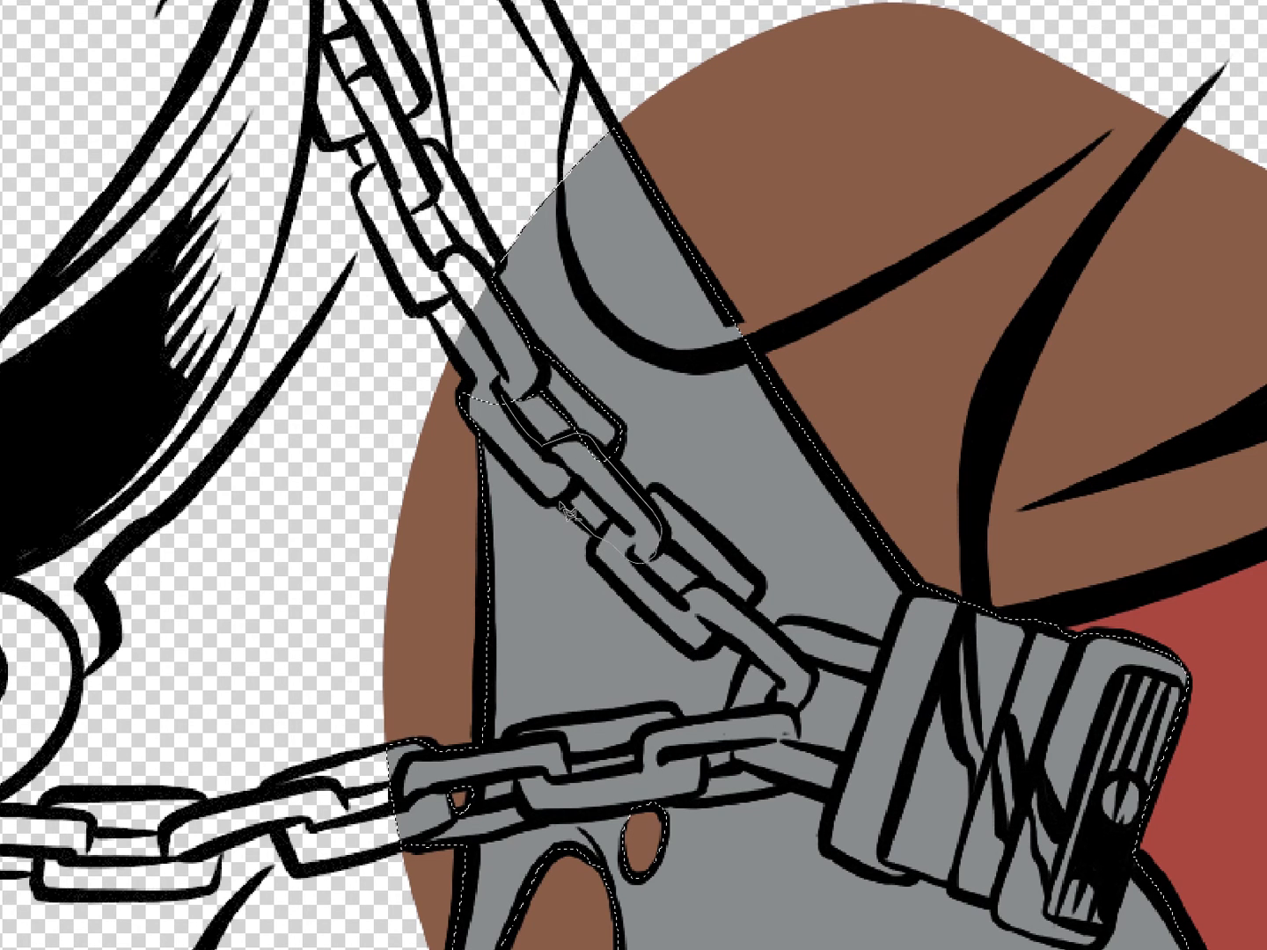
drag(687, 462, 413, 273)
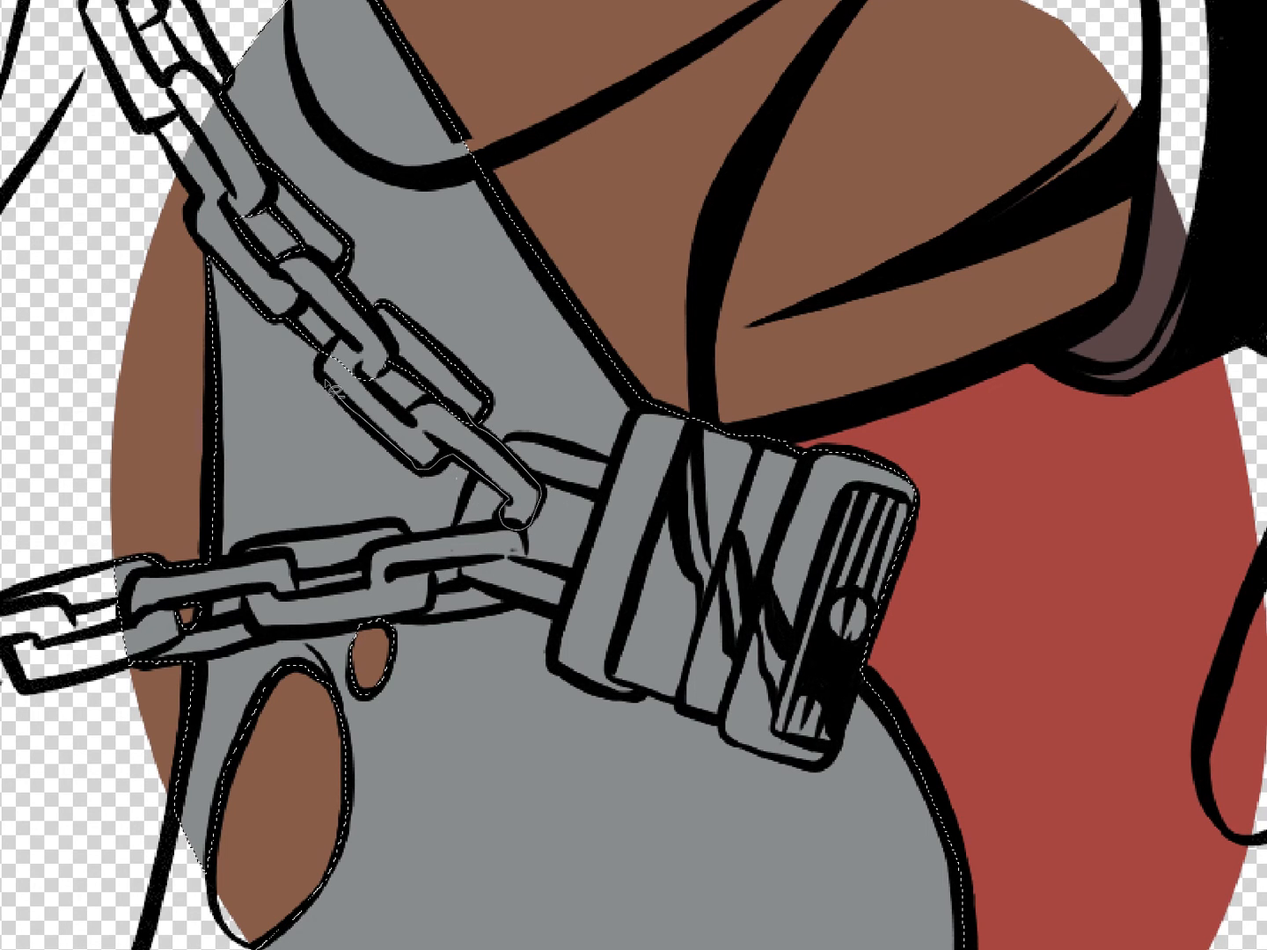
drag(431, 393, 475, 400)
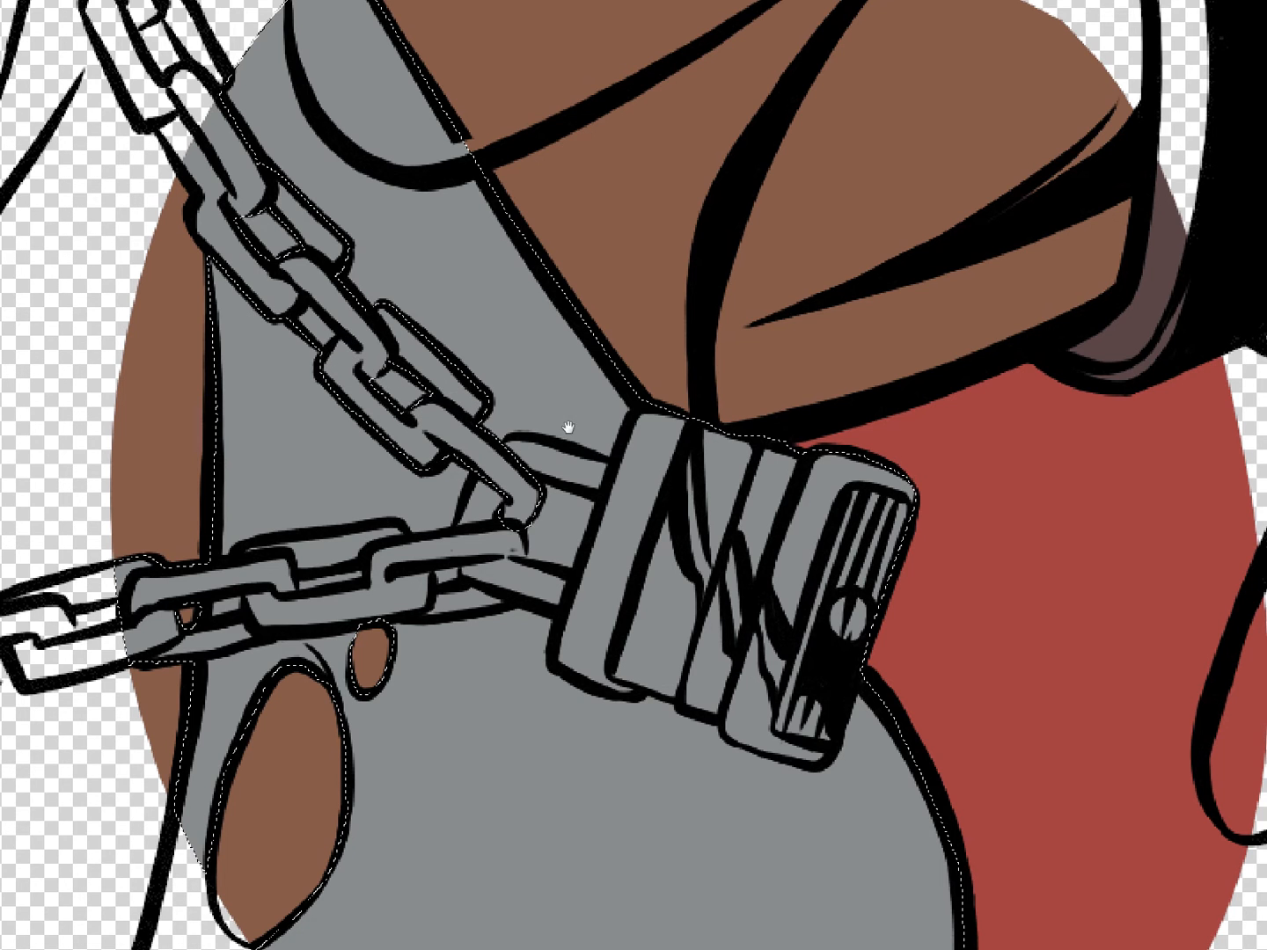
Step: Subtract the horizontal chain's links from the tank top selection, tracing their outer ink lines
drag(615, 485, 718, 379)
drag(619, 421, 628, 453)
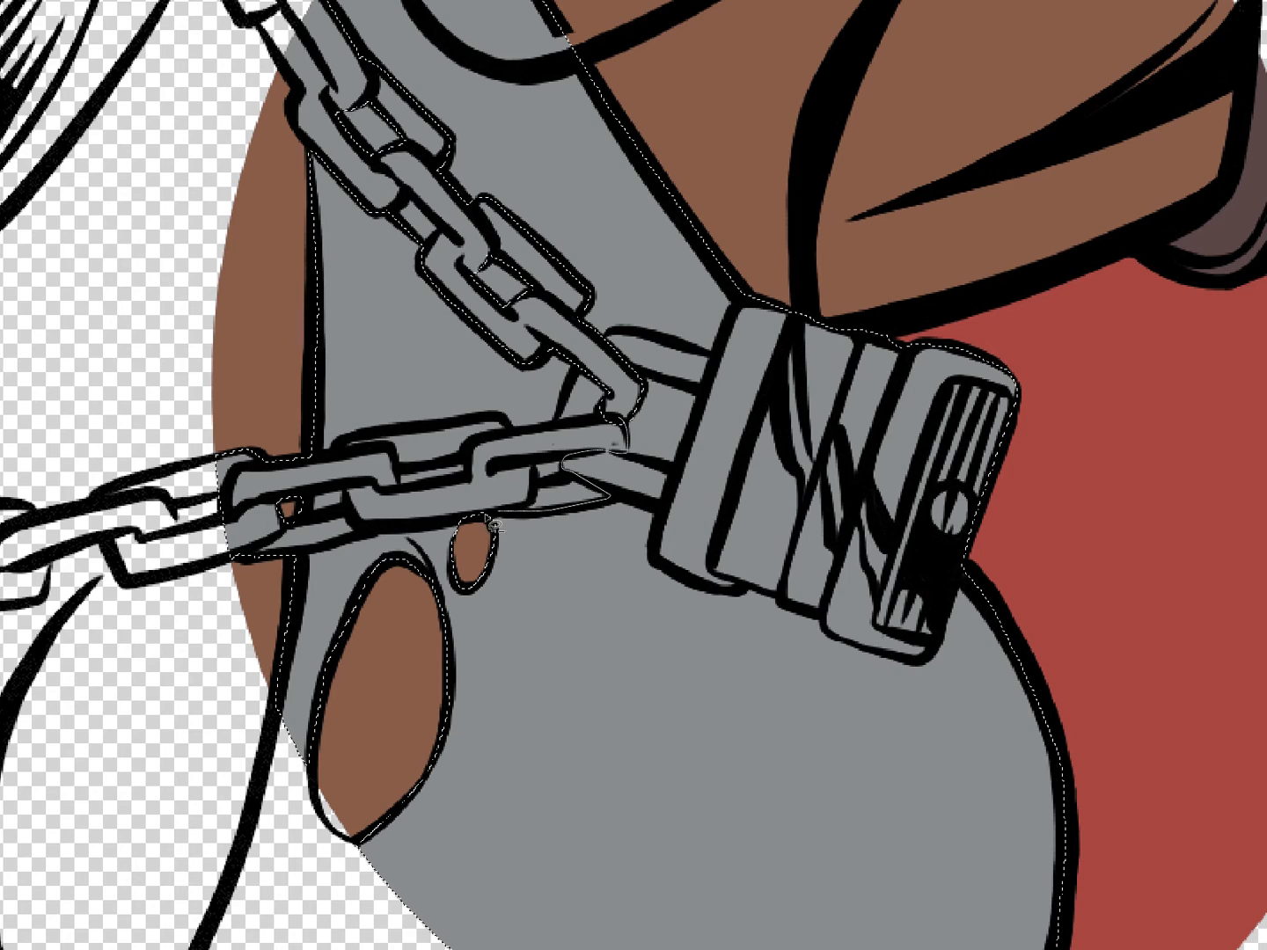
drag(456, 520, 380, 527)
drag(345, 448, 455, 424)
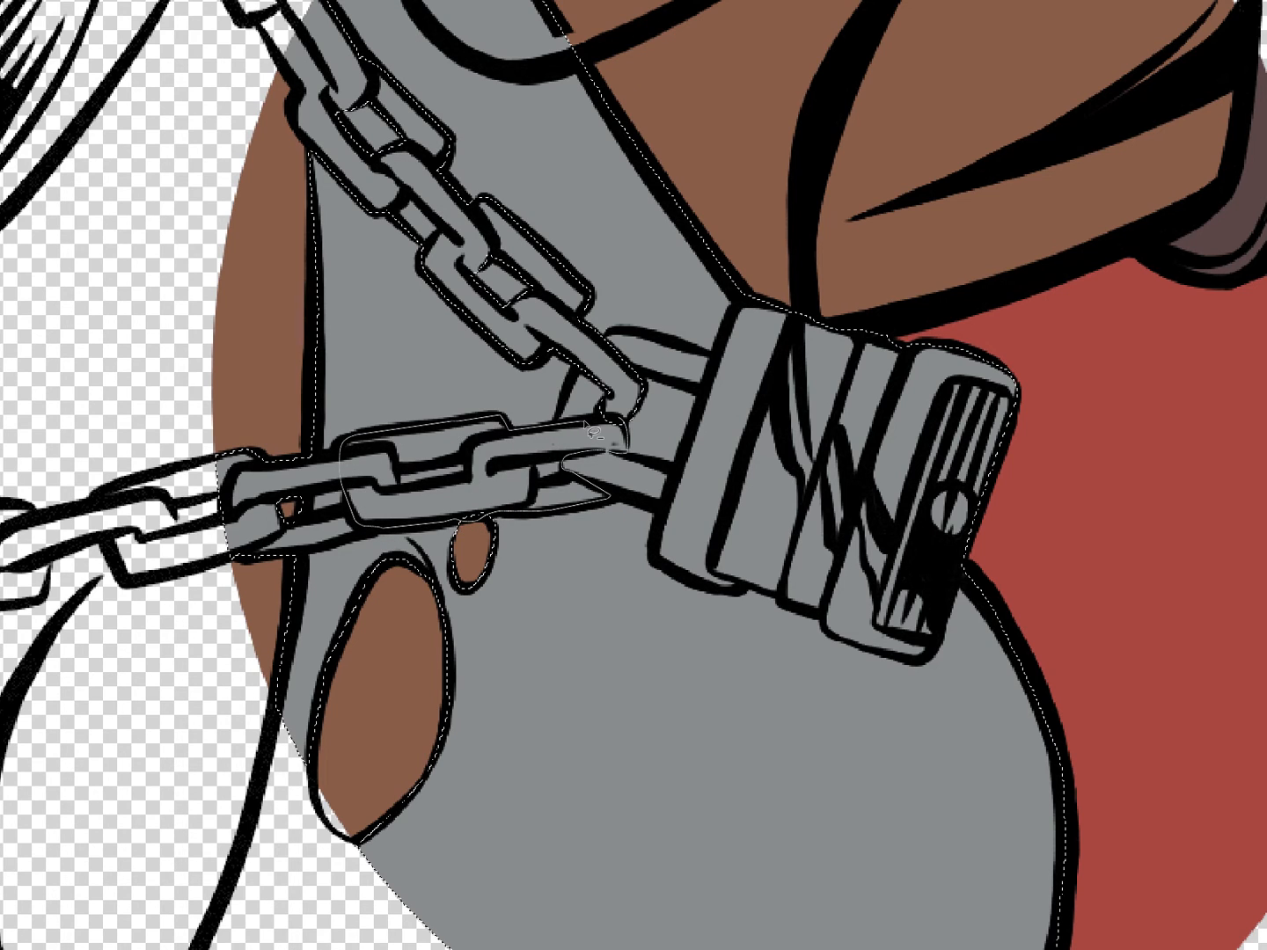
drag(601, 428, 621, 432)
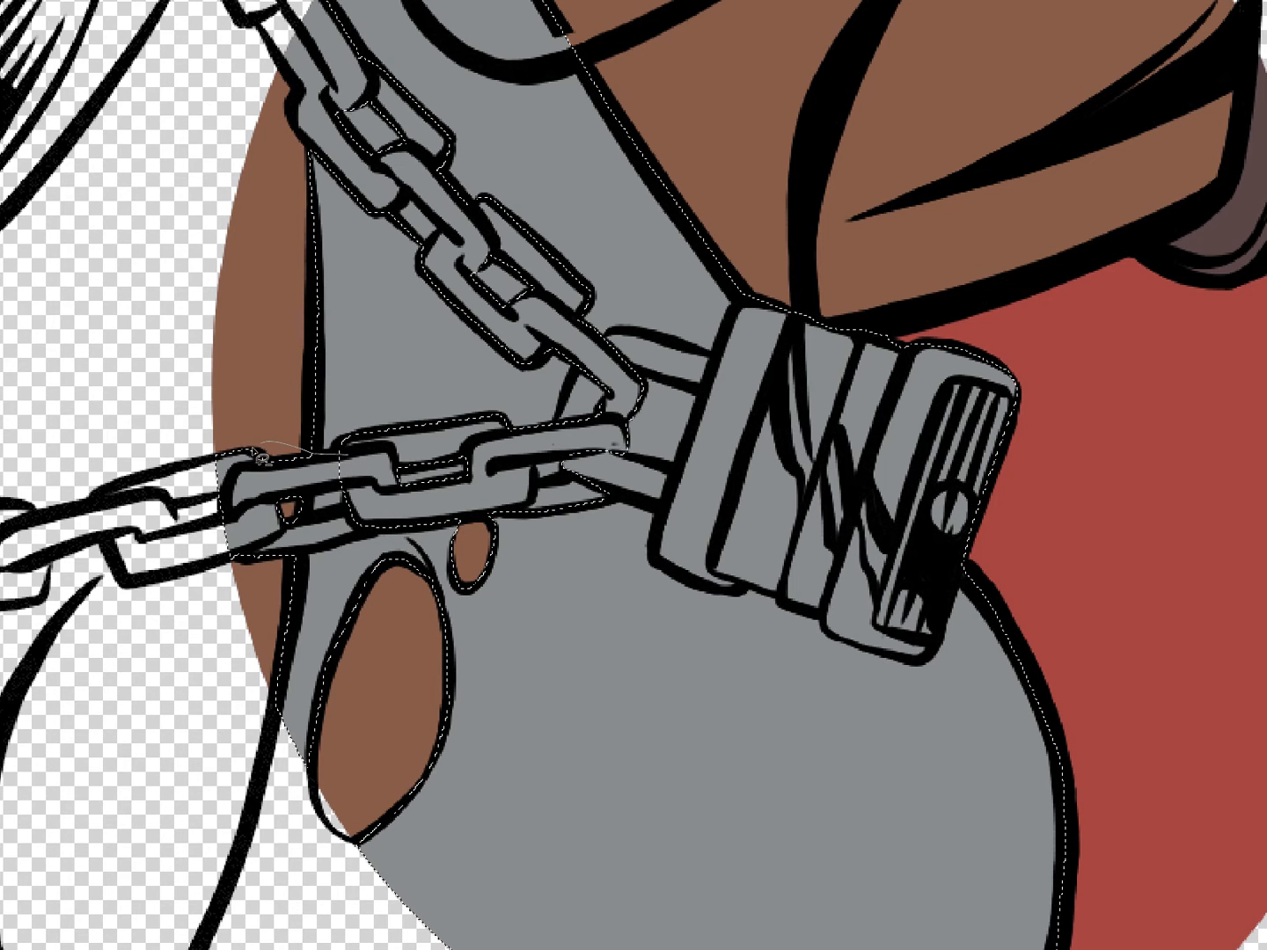
drag(353, 487, 349, 448)
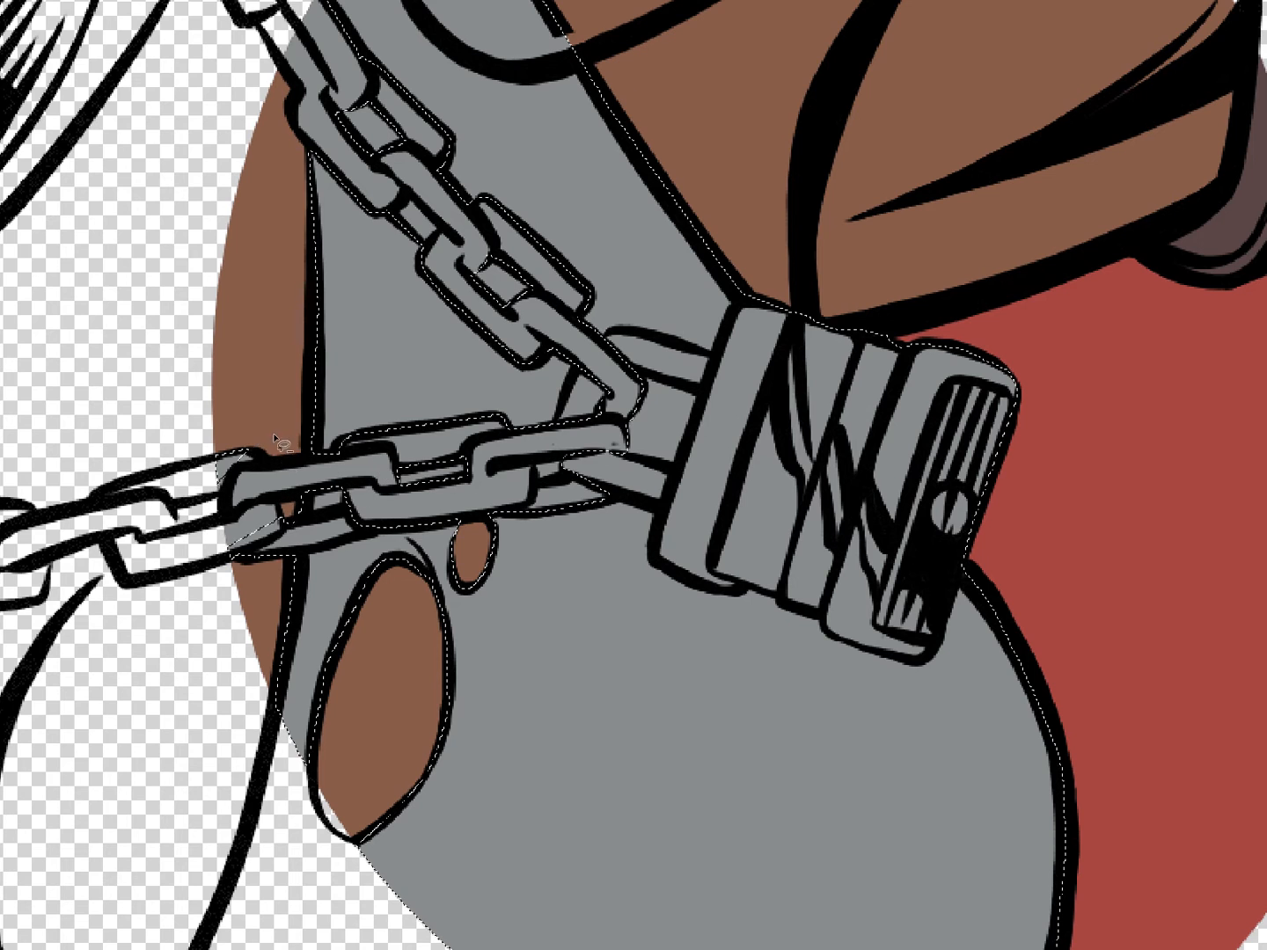
mouse_move(306, 522)
mouse_down()
mouse_move(305, 554)
mouse_move(374, 534)
mouse_move(403, 521)
mouse_up()
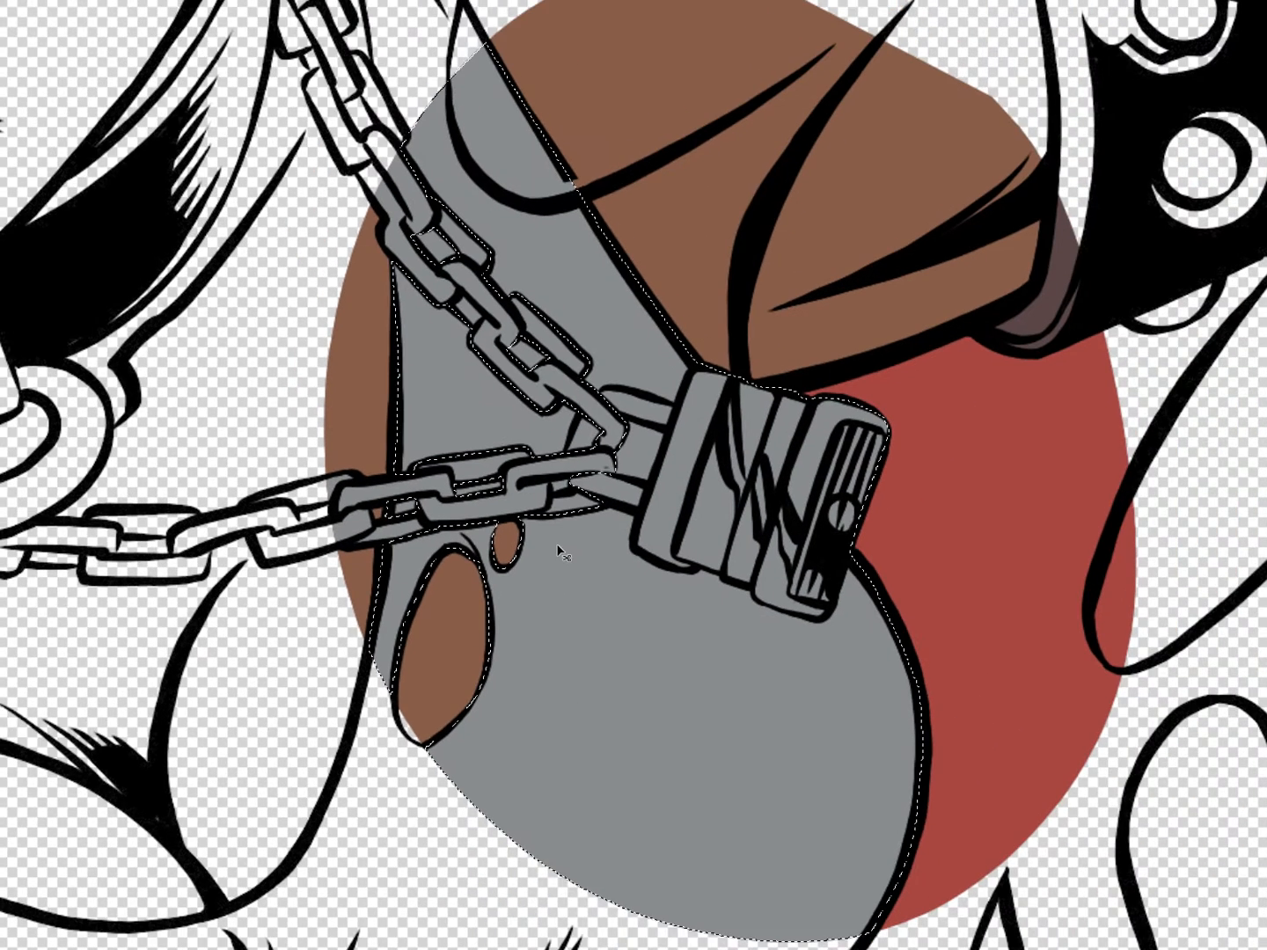
Step: Darken the selected tank top area with Hue/Saturation at a Lightness of -35
scroll(584, 535, down, 1)
key(ctrl+u)
drag(1020, 403, 1003, 405)
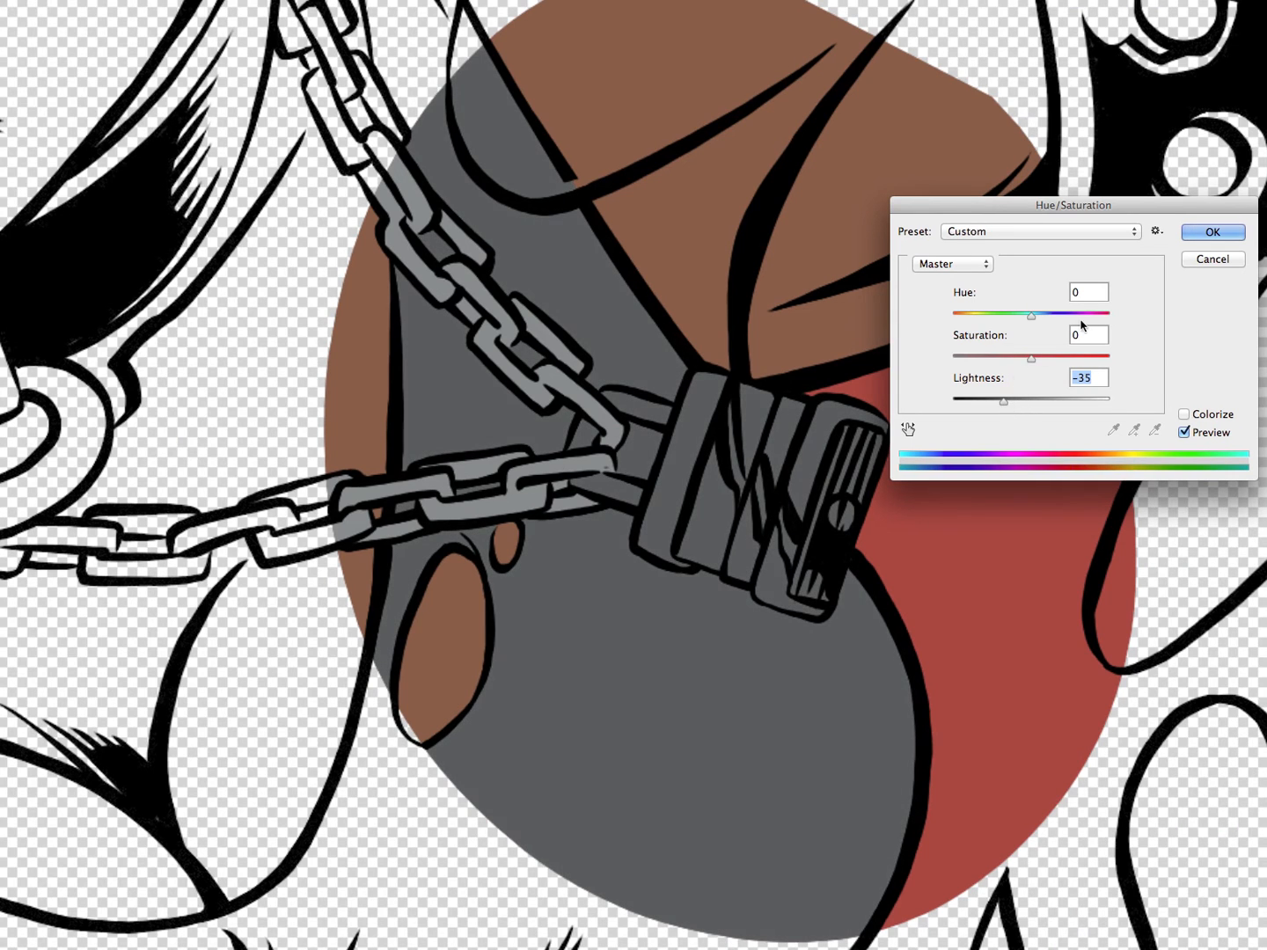
key(Return)
Step: Subtract the padlock and its shackle from the tank top selection with the Lasso
drag(813, 465, 548, 483)
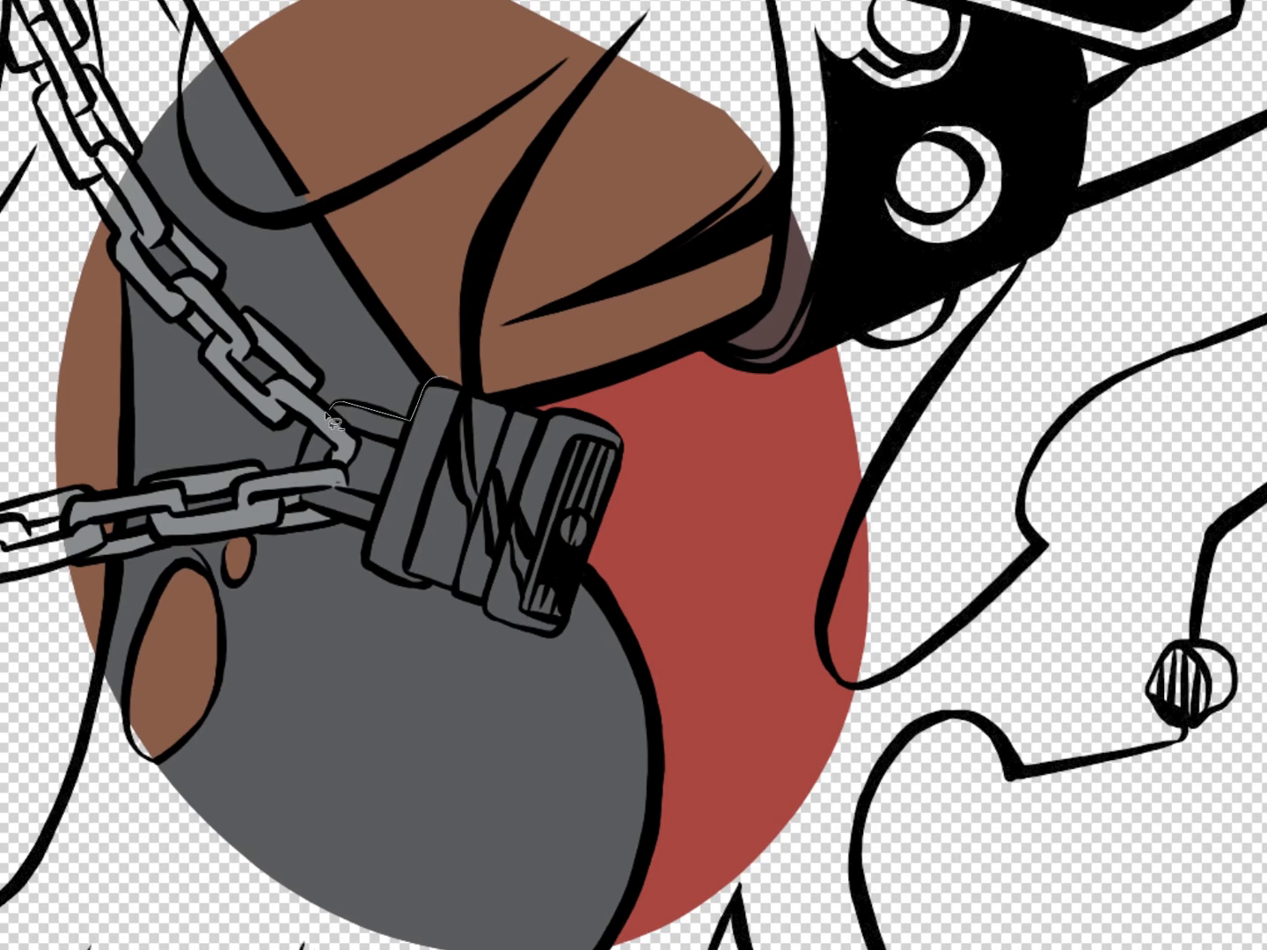
mouse_move(304, 509)
mouse_down()
mouse_move(383, 526)
mouse_move(365, 564)
mouse_move(294, 499)
mouse_move(408, 593)
mouse_up()
mouse_move(585, 576)
mouse_down()
mouse_move(659, 440)
mouse_move(423, 380)
mouse_up()
Step: Refine the Lasso selection around the gaps between the padlock's shackle and the chain ends
ctrl+click(403, 475)
drag(560, 447, 821, 443)
drag(542, 356, 537, 399)
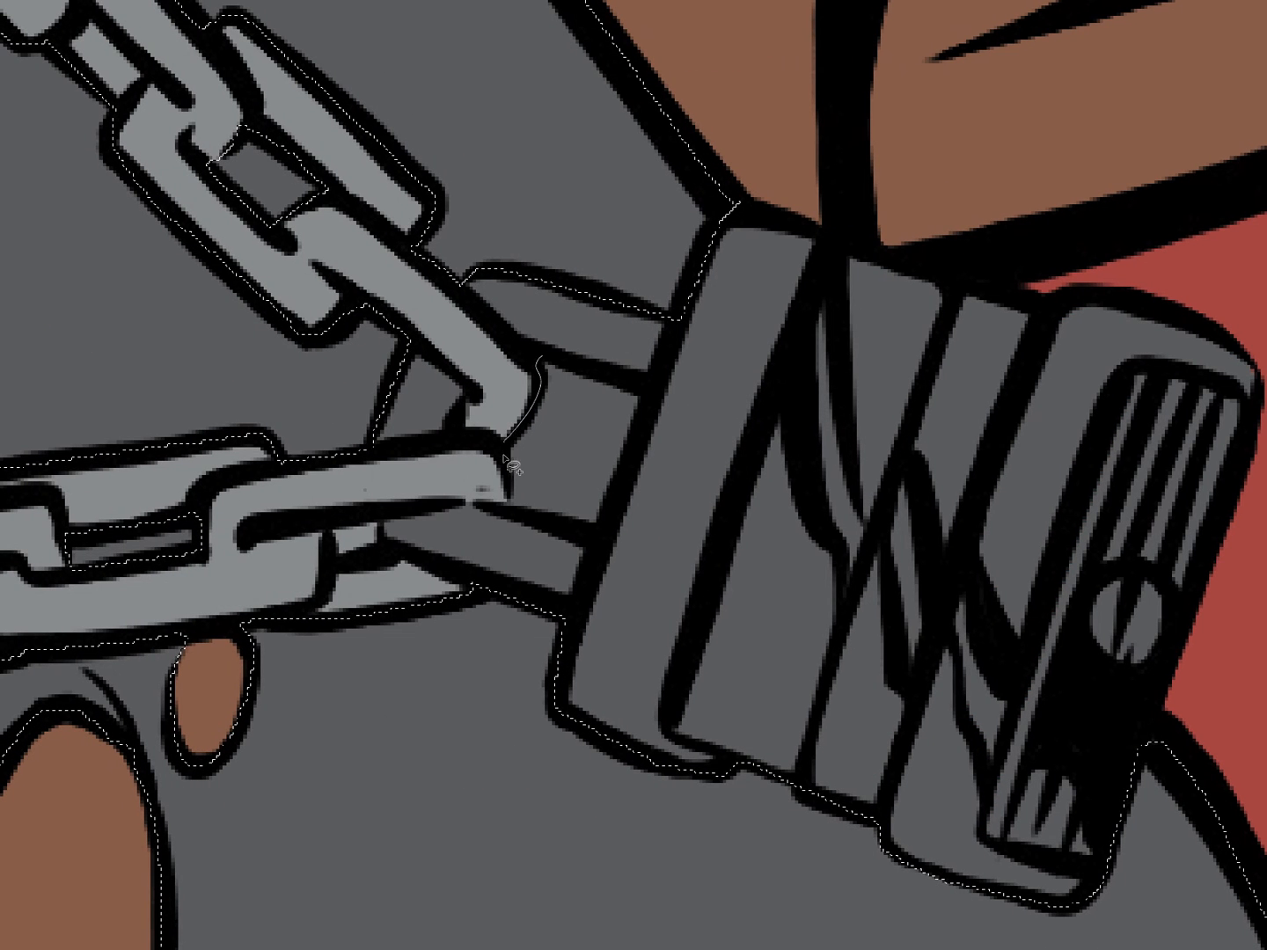
mouse_move(532, 512)
mouse_down()
mouse_move(628, 450)
mouse_move(656, 385)
mouse_move(544, 359)
mouse_up()
mouse_move(380, 522)
mouse_down()
mouse_move(367, 555)
mouse_move(336, 563)
mouse_move(329, 527)
mouse_move(381, 505)
mouse_up()
key(ctrl+0)
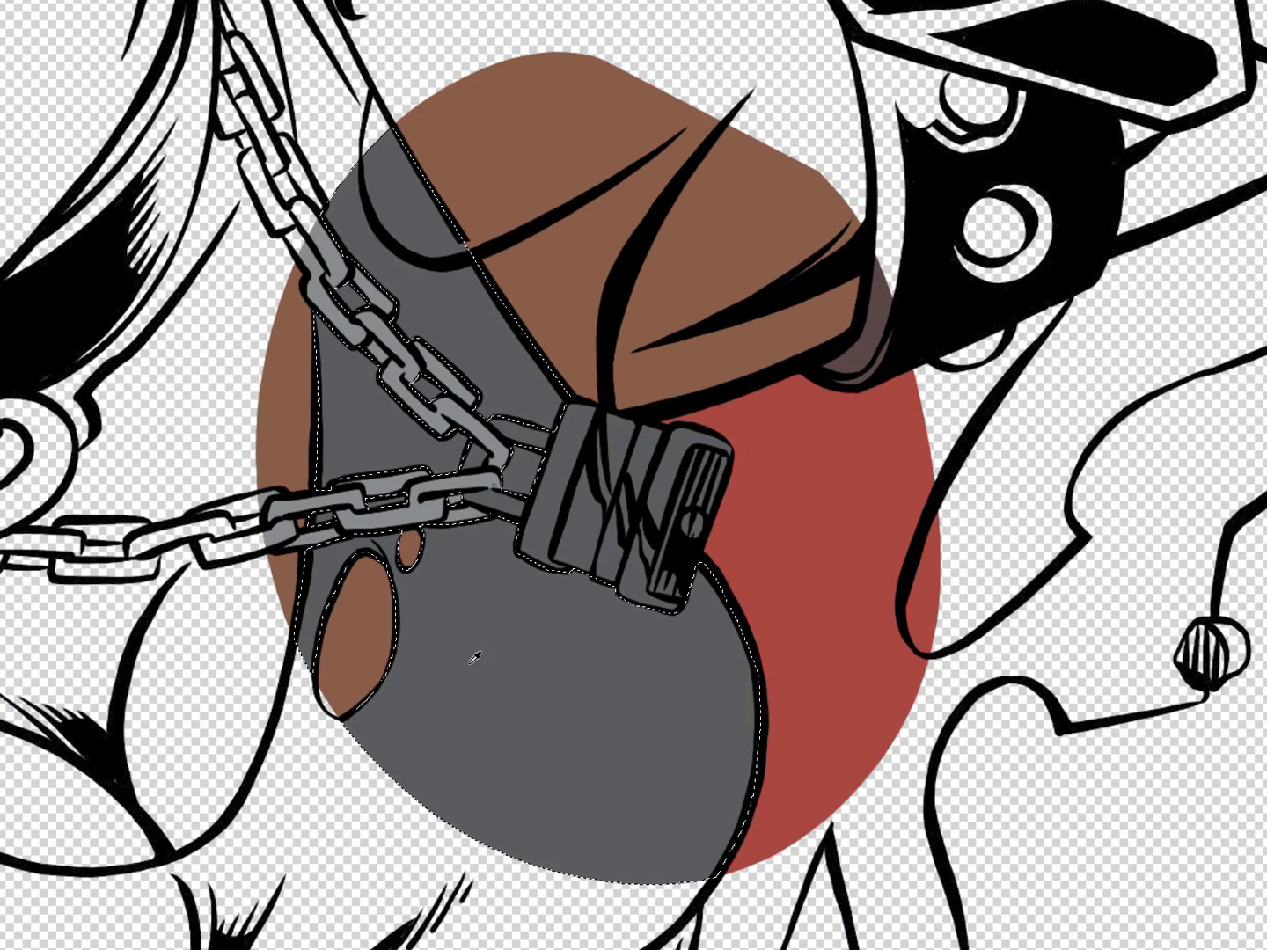
Step: Fill the selected tank top area with a yellow-orange swatch color and deselect it
key(Tab)
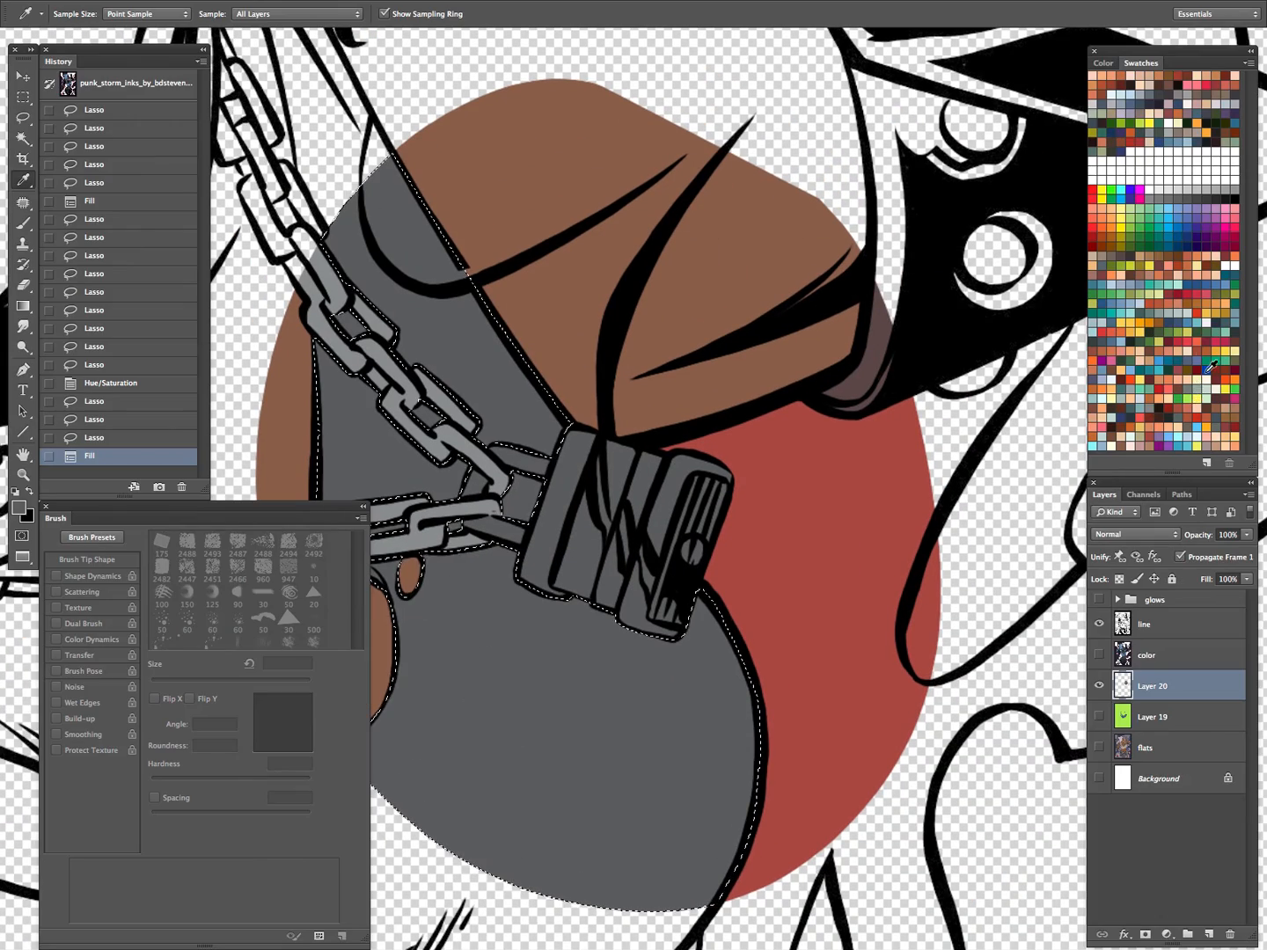
click(1142, 320)
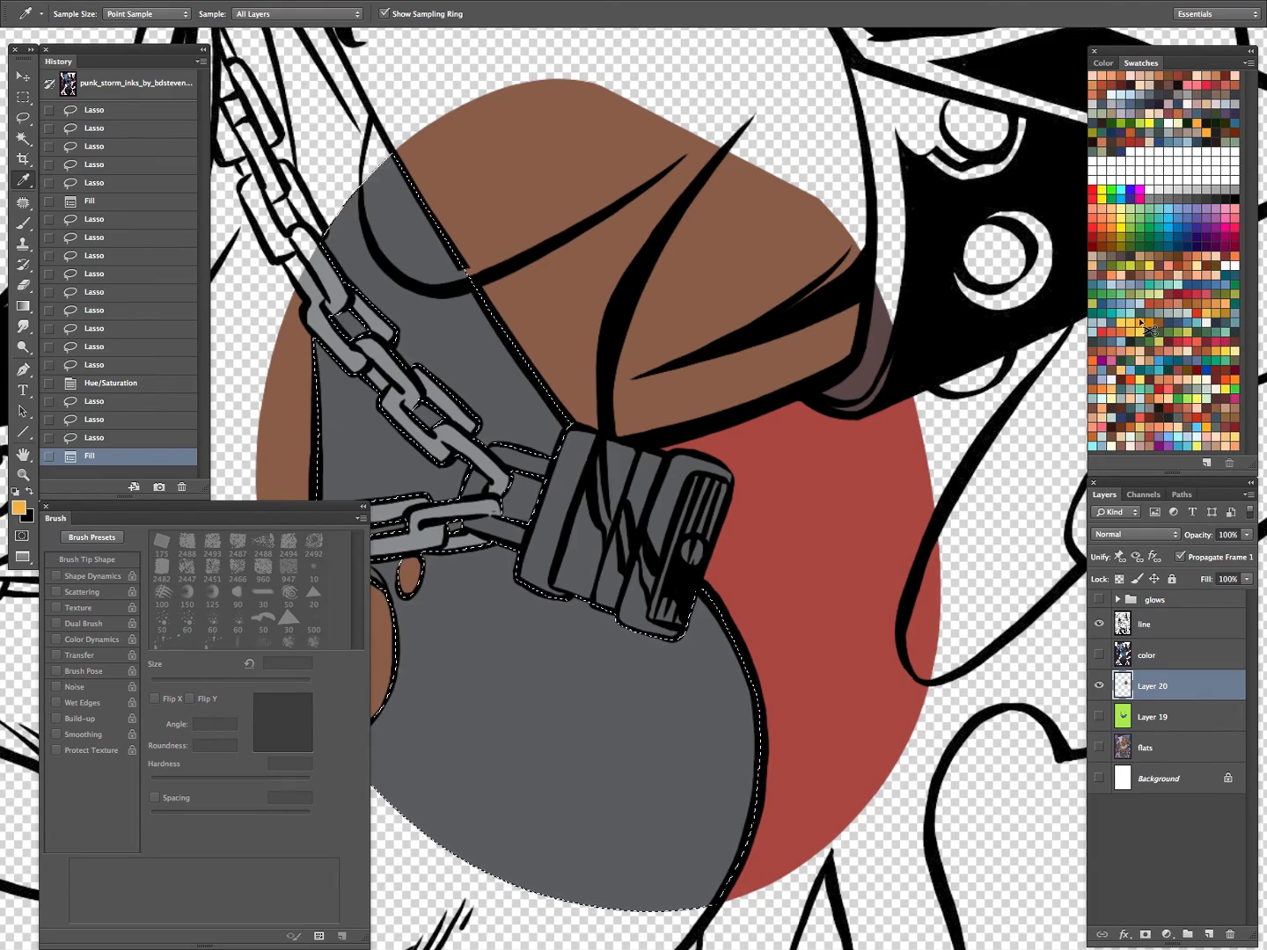
key(alt+BackSpace)
key(super+d)
Step: Show the white Background layer and hide the line layer to leave only the flat colors
key(z)
drag(701, 443, 589, 587)
mouse_move(666, 489)
mouse_down()
mouse_move(746, 466)
mouse_move(616, 545)
mouse_move(666, 522)
mouse_up()
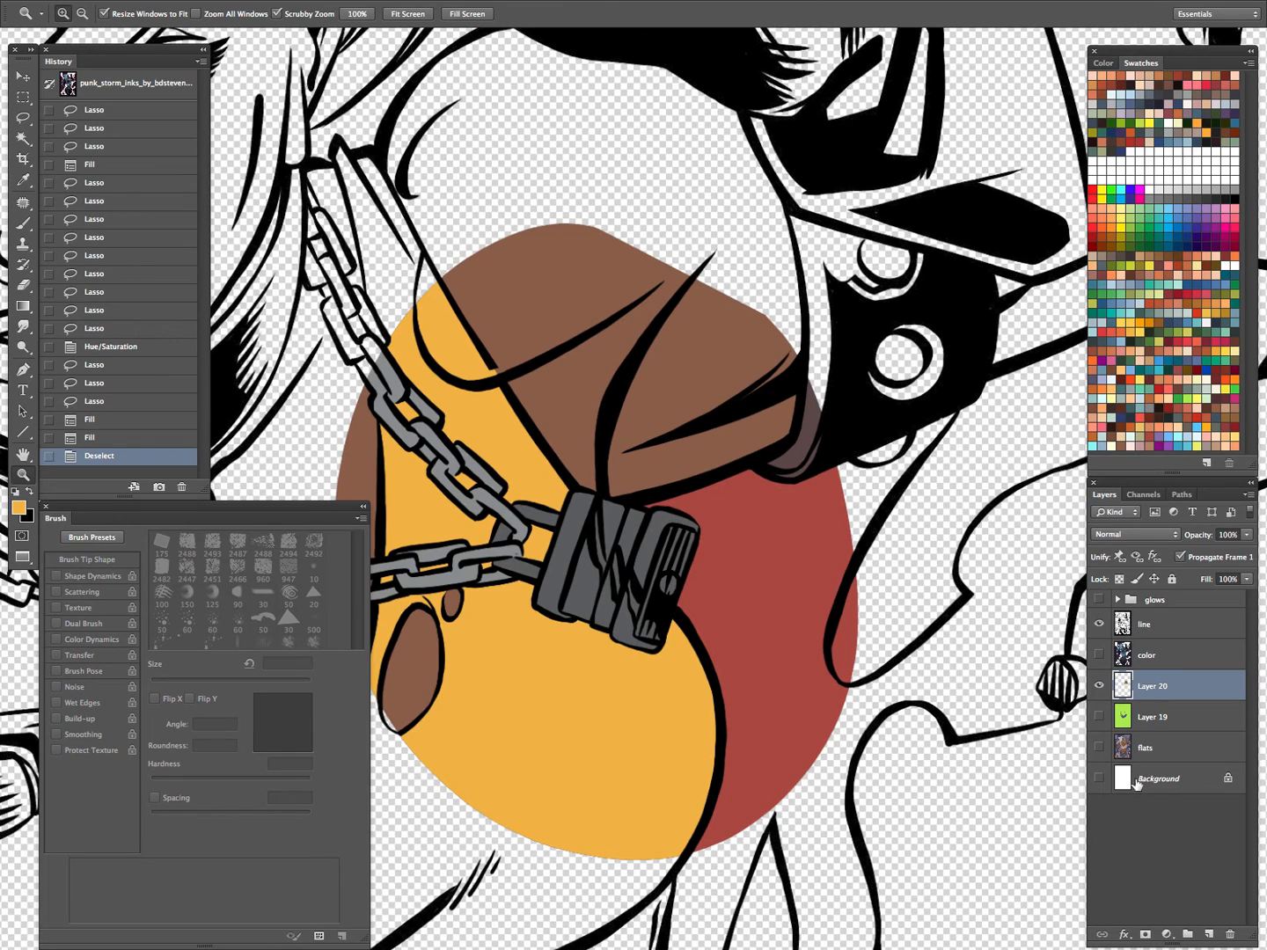
click(1098, 779)
scroll(1003, 608, right, 5)
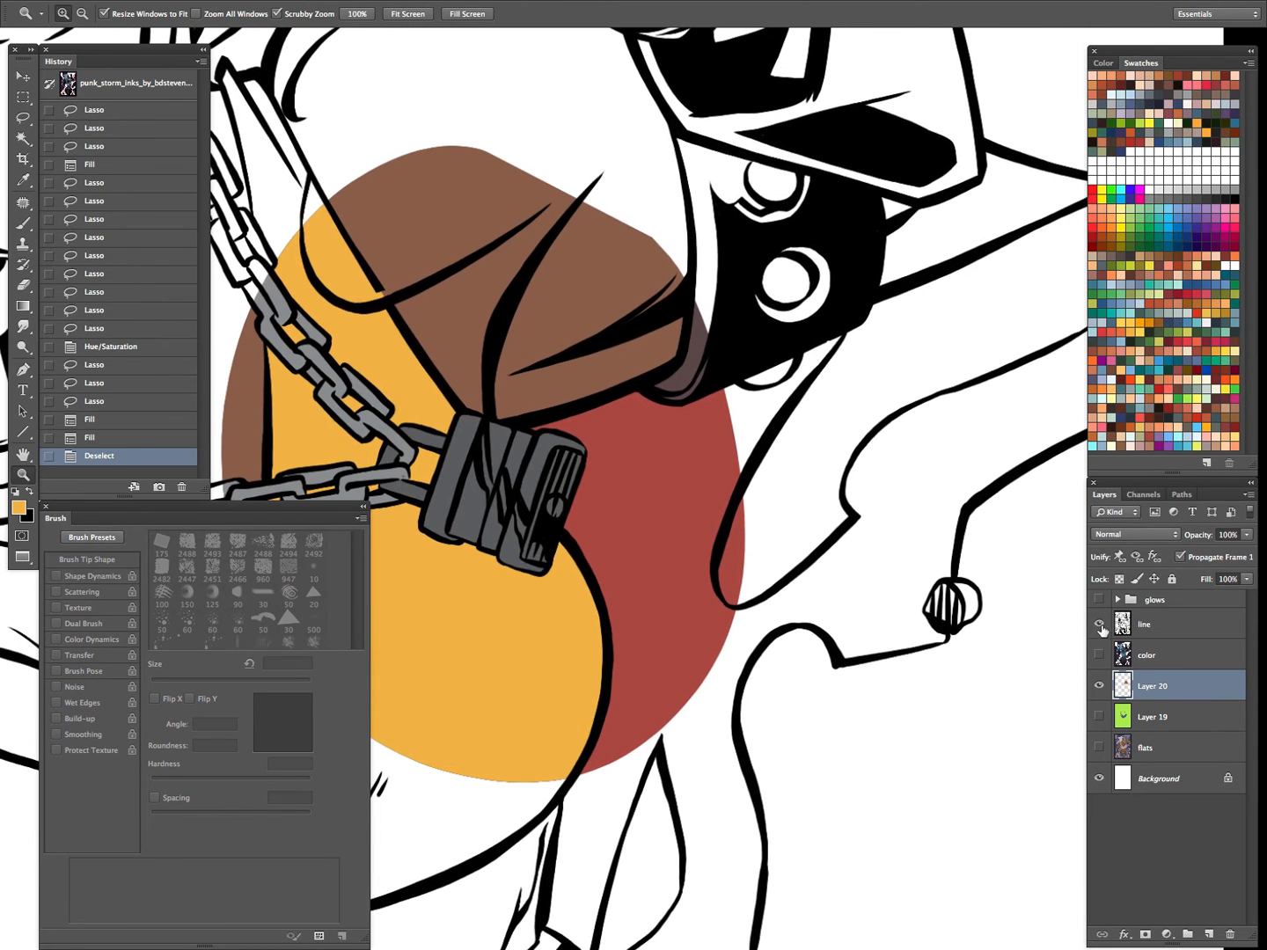
click(1099, 624)
Step: Examine the anti-aliased pixels along the edges where the brown, red and grey flats meet
drag(593, 498, 692, 367)
key(Tab)
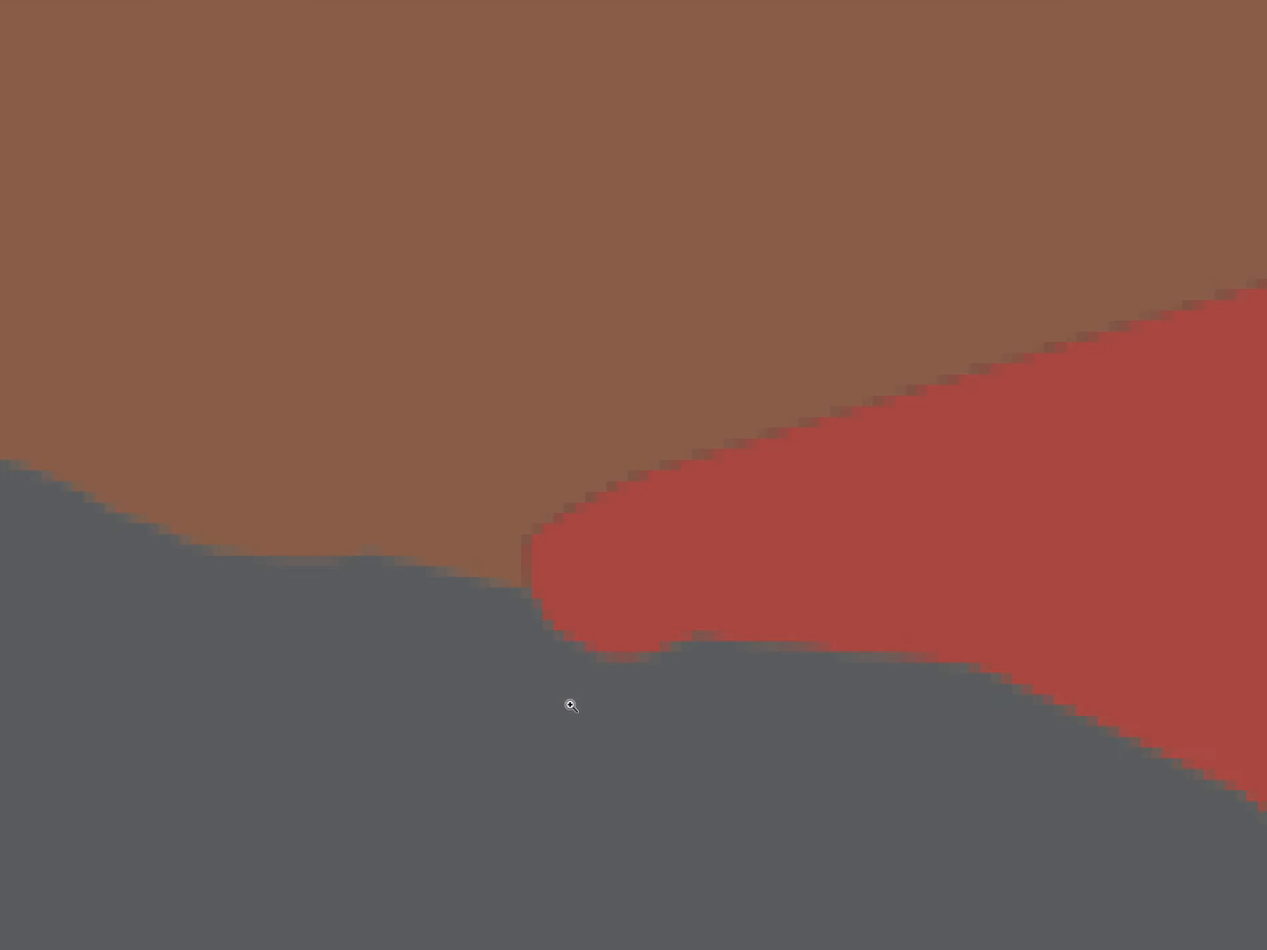
scroll(568, 704, left, 5)
drag(1002, 422, 308, 519)
drag(572, 495, 471, 577)
drag(545, 647, 480, 475)
key(Tab)
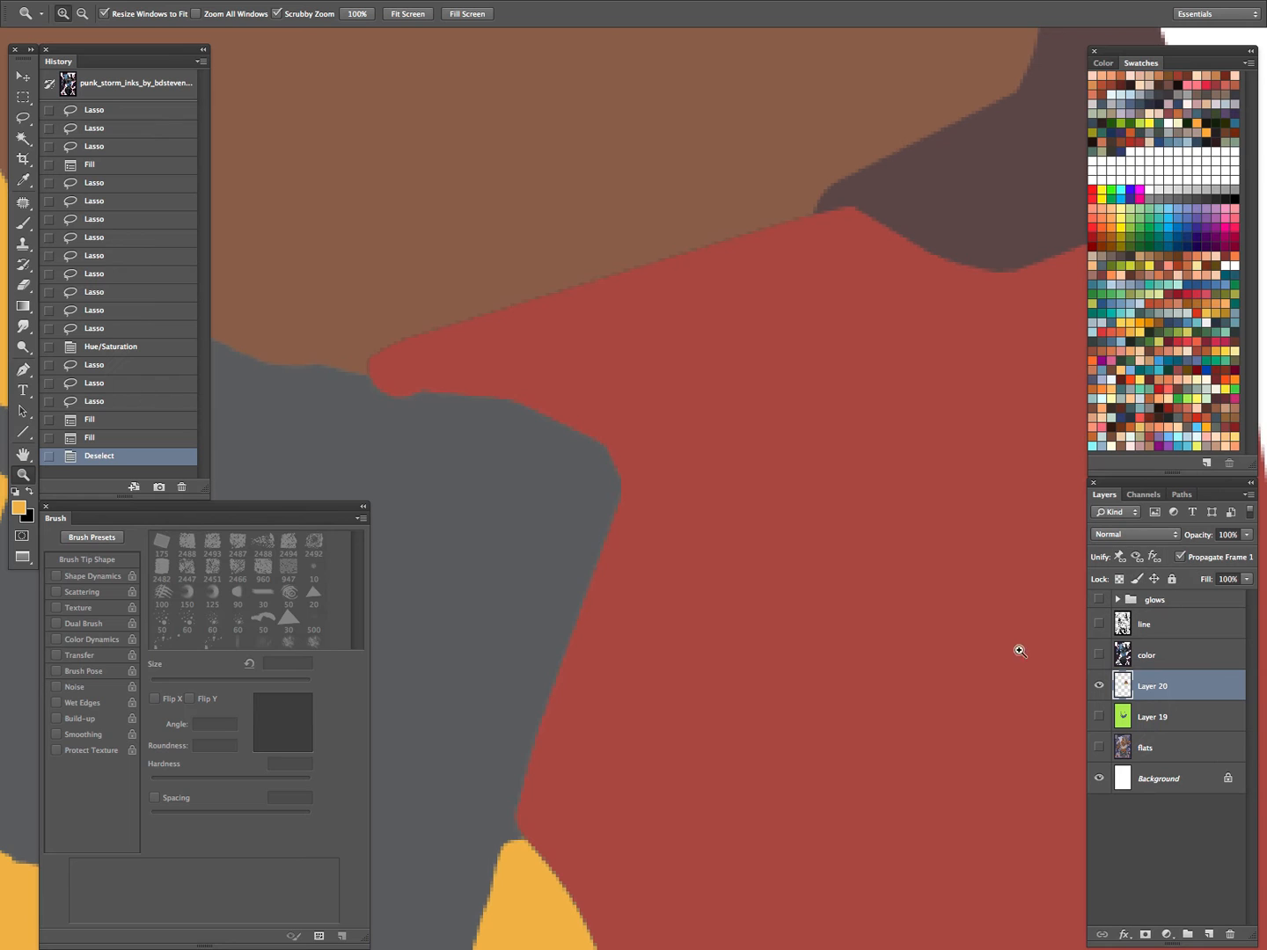
Step: Select the red area with the Magic Wand and check the selection in Quick Mask
key(w)
click(710, 590)
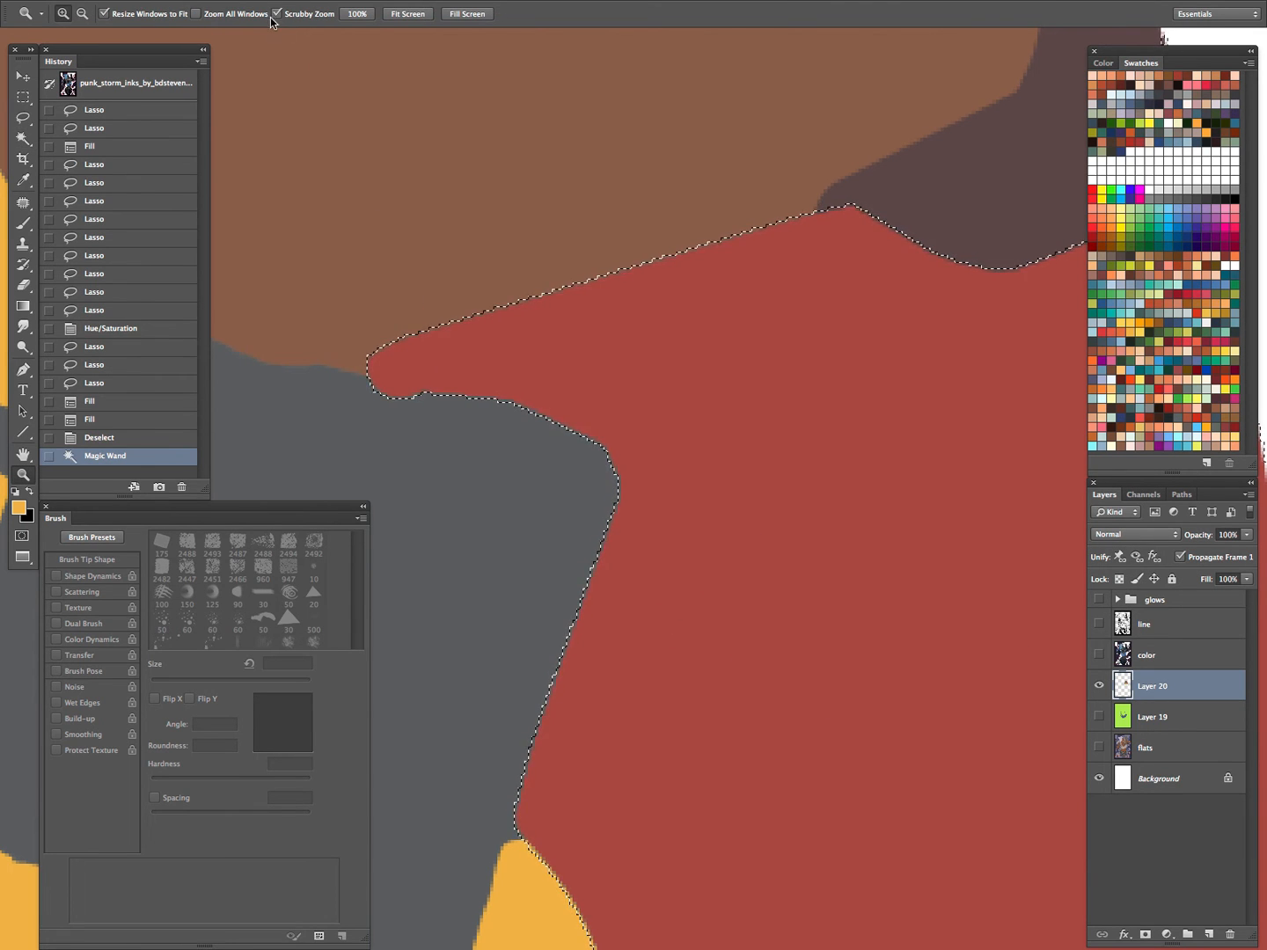
key(q)
key(q)
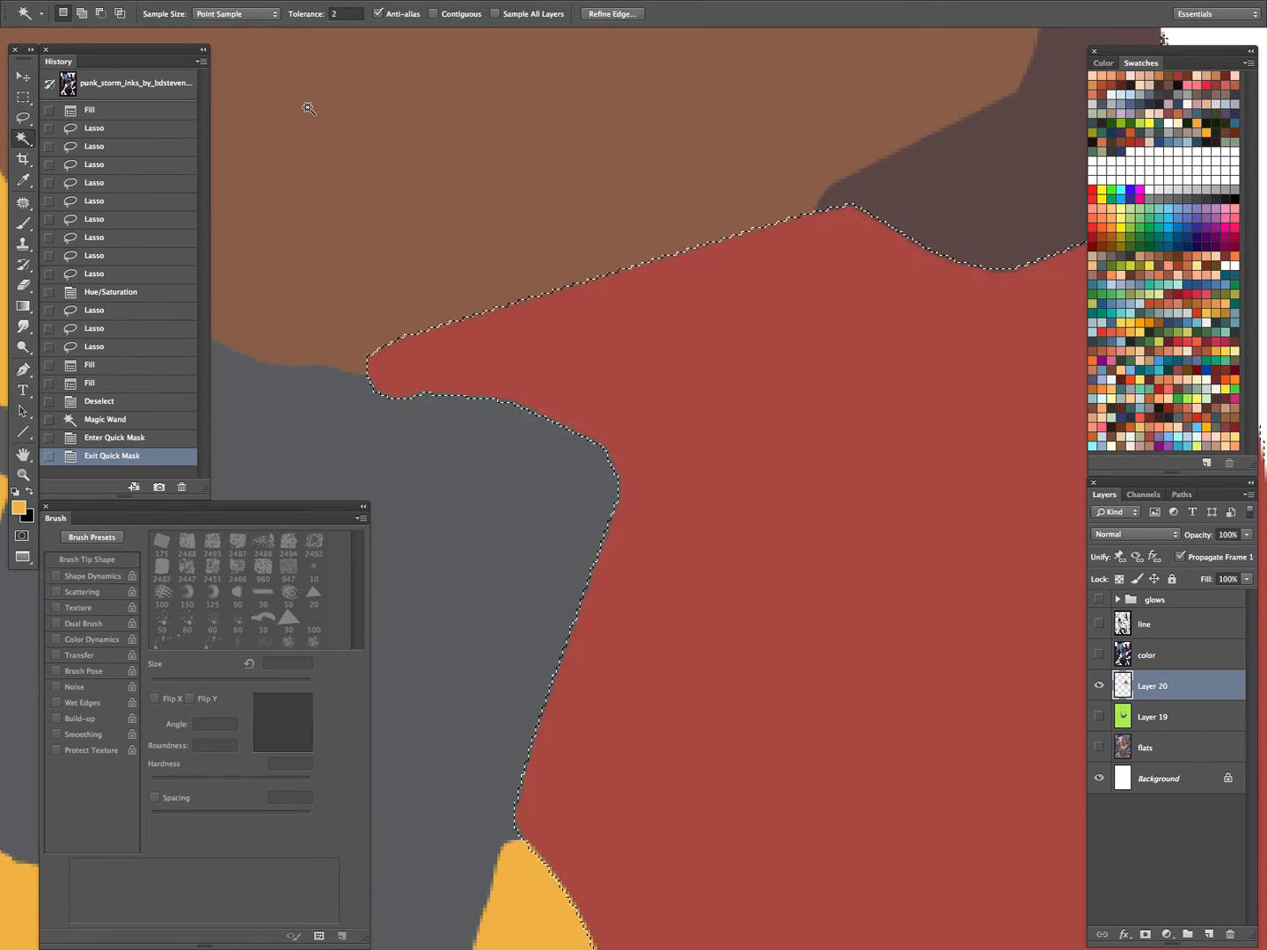
key(z)
drag(433, 322, 448, 439)
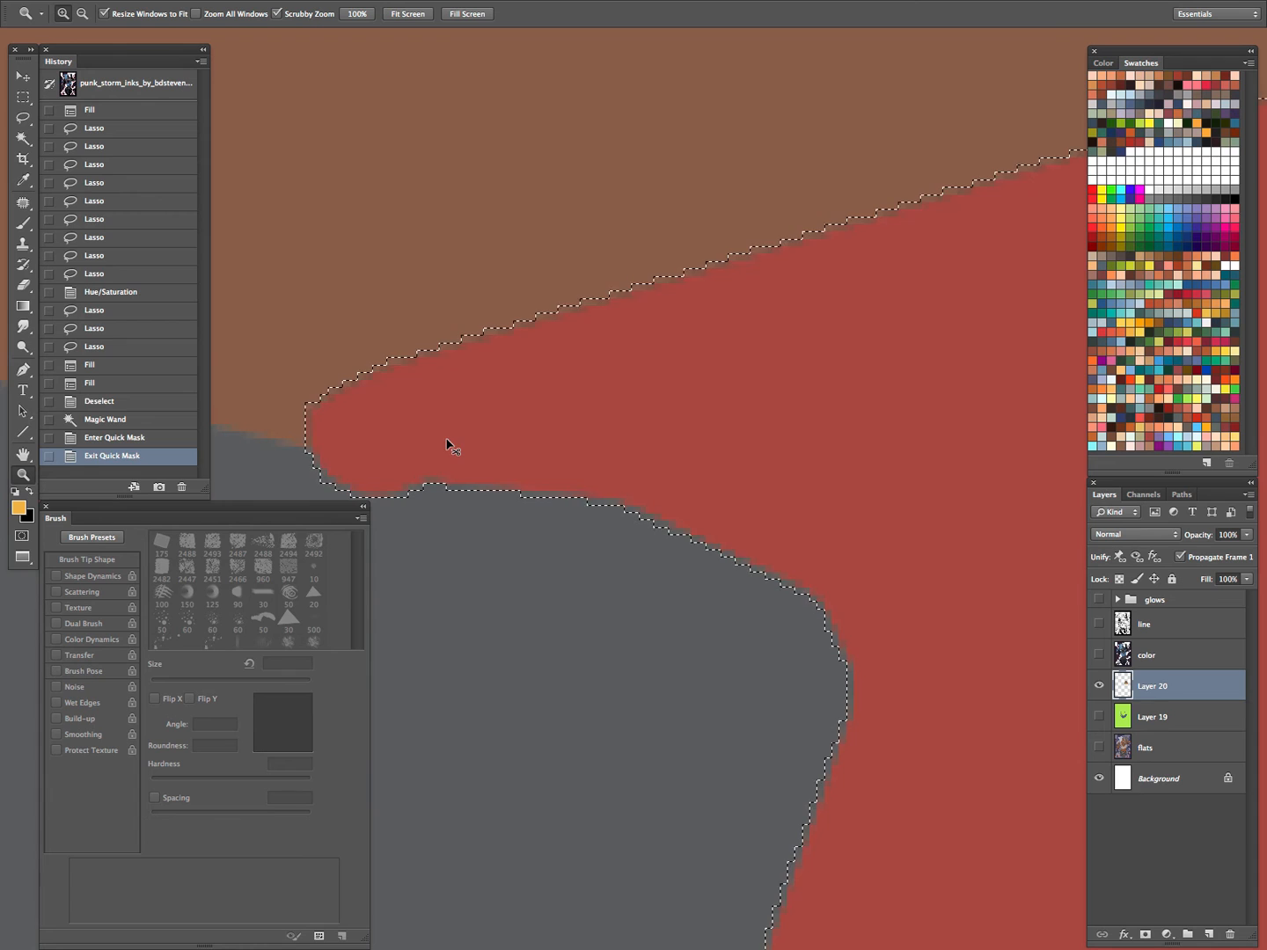
Step: Create a new layer above Layer 20, fill the red area's selection with blue, and deselect
key(ctrl+shift+n)
key(Return)
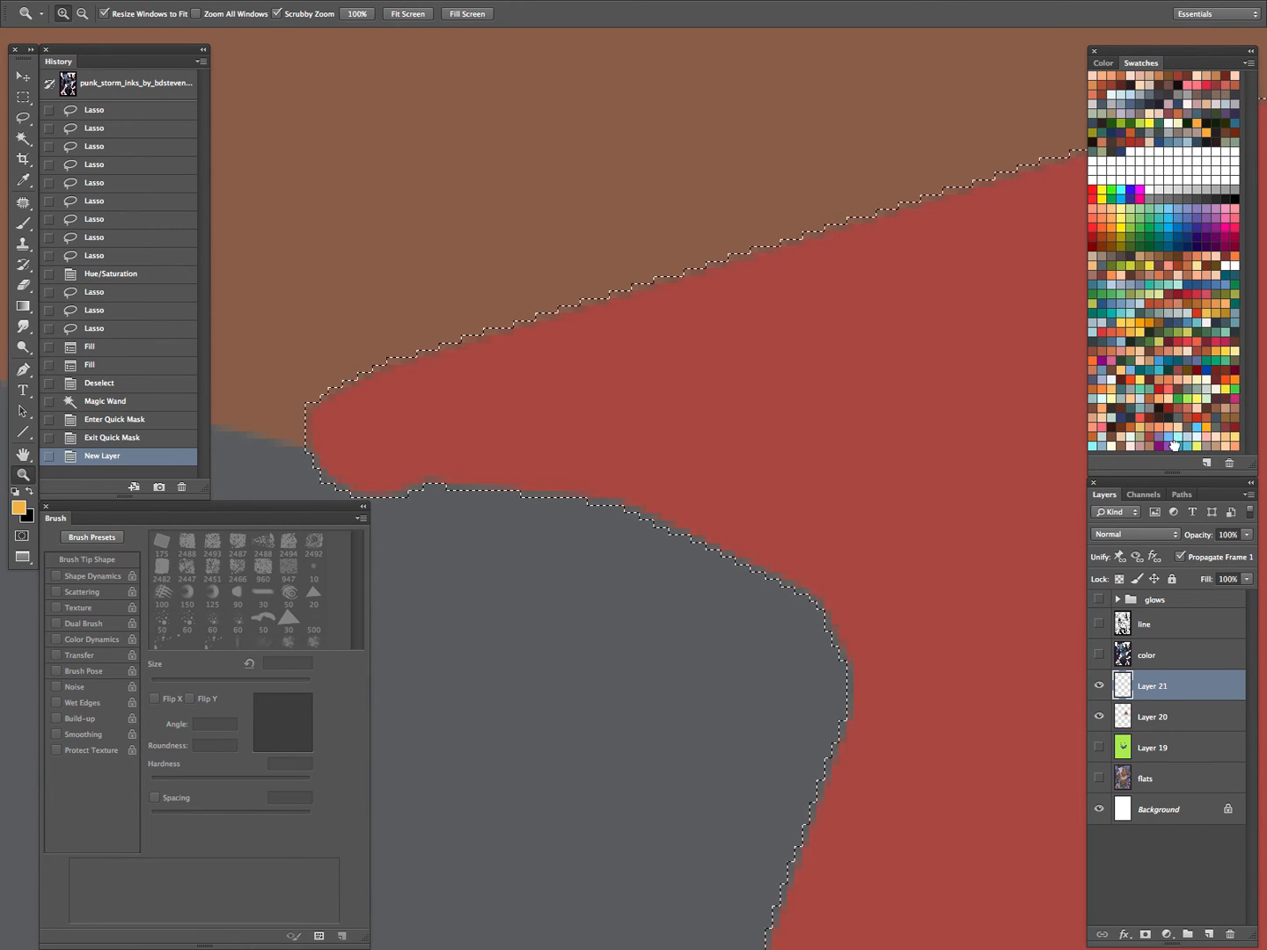
click(1152, 442)
key(alt+BackSpace)
key(ctrl+d)
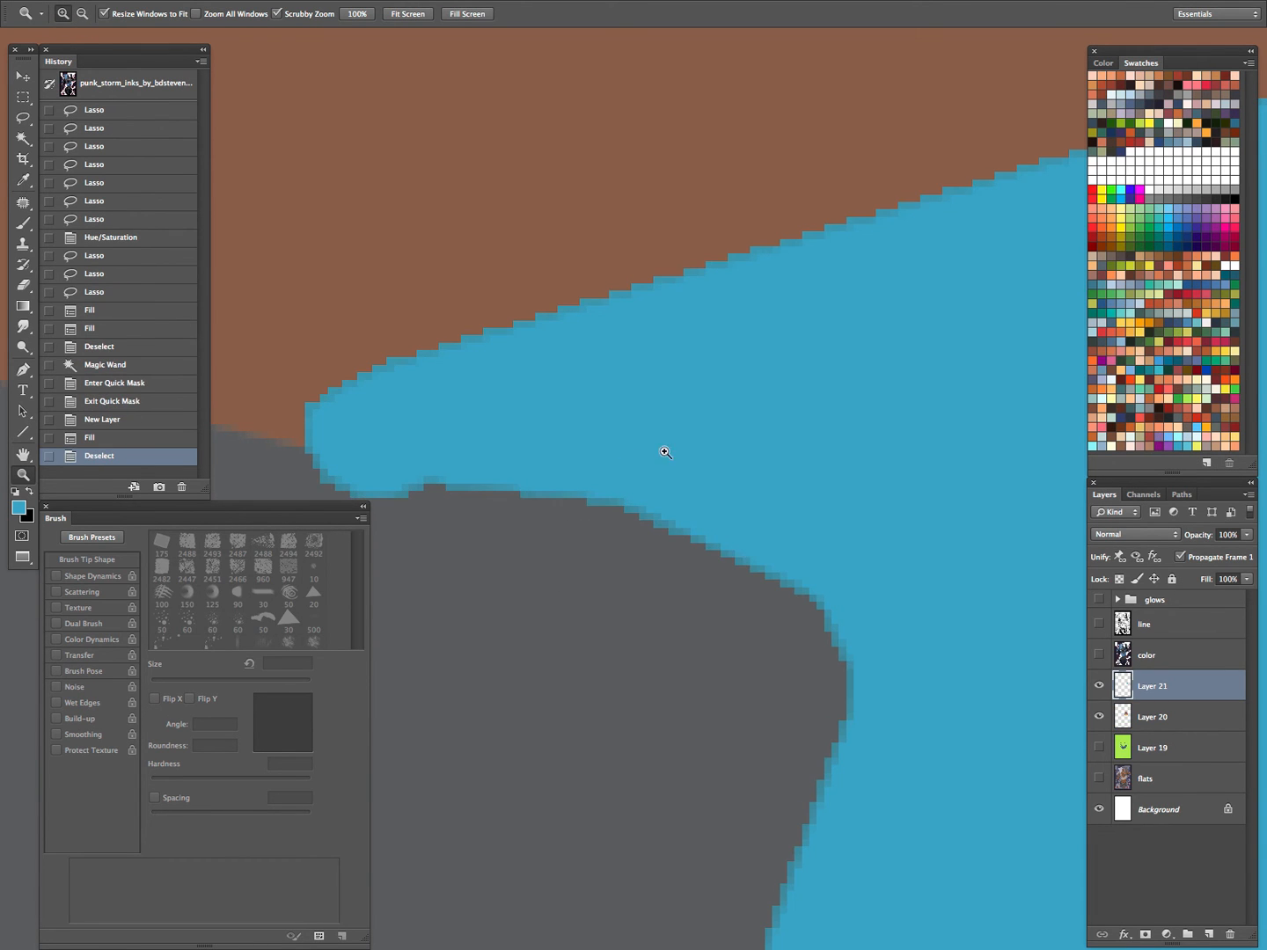
Step: Switch from the Brush to the Pencil tool at the blue area's upper edge
drag(558, 350, 609, 334)
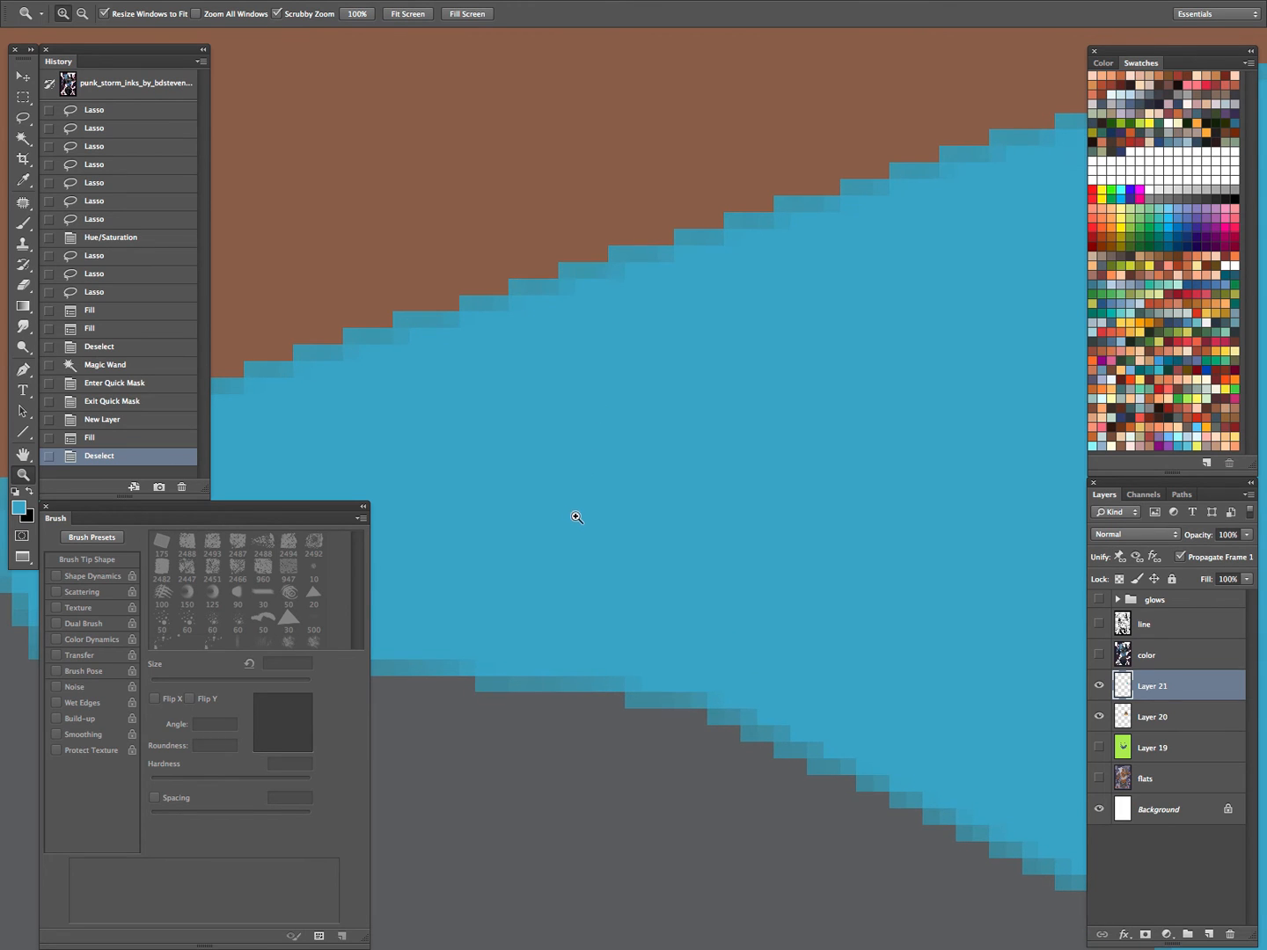
drag(495, 336, 631, 257)
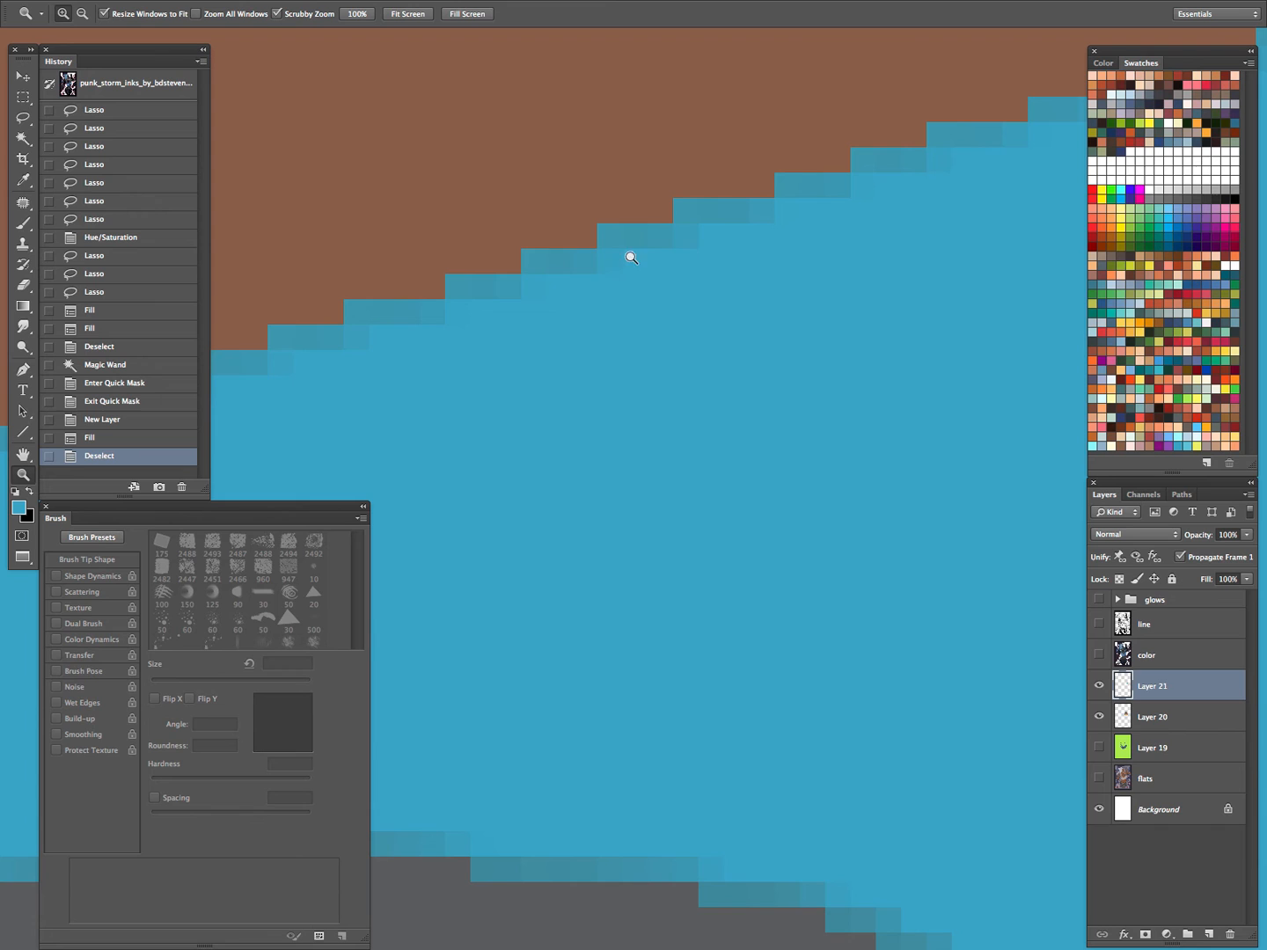
key(m)
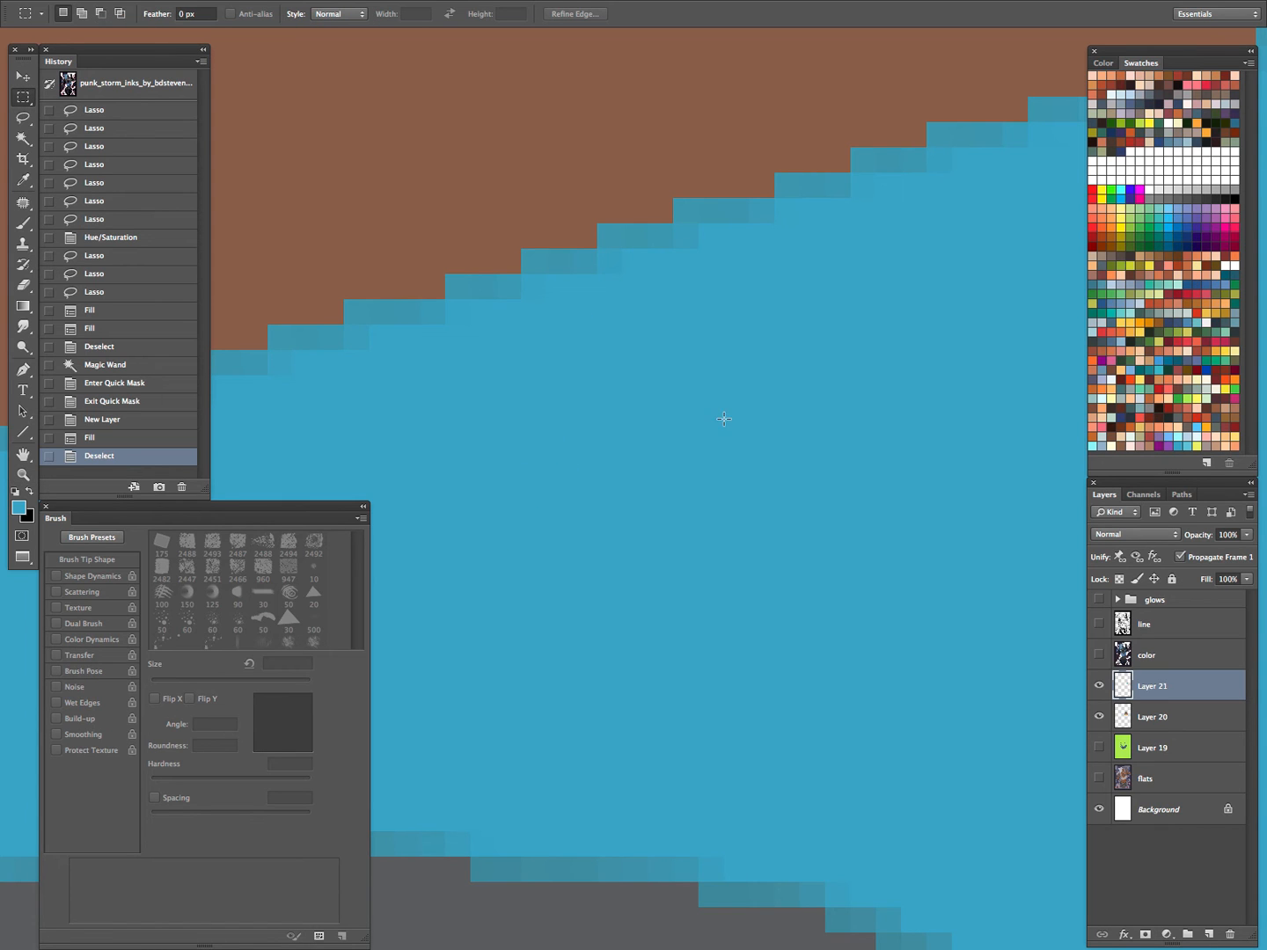
key(b)
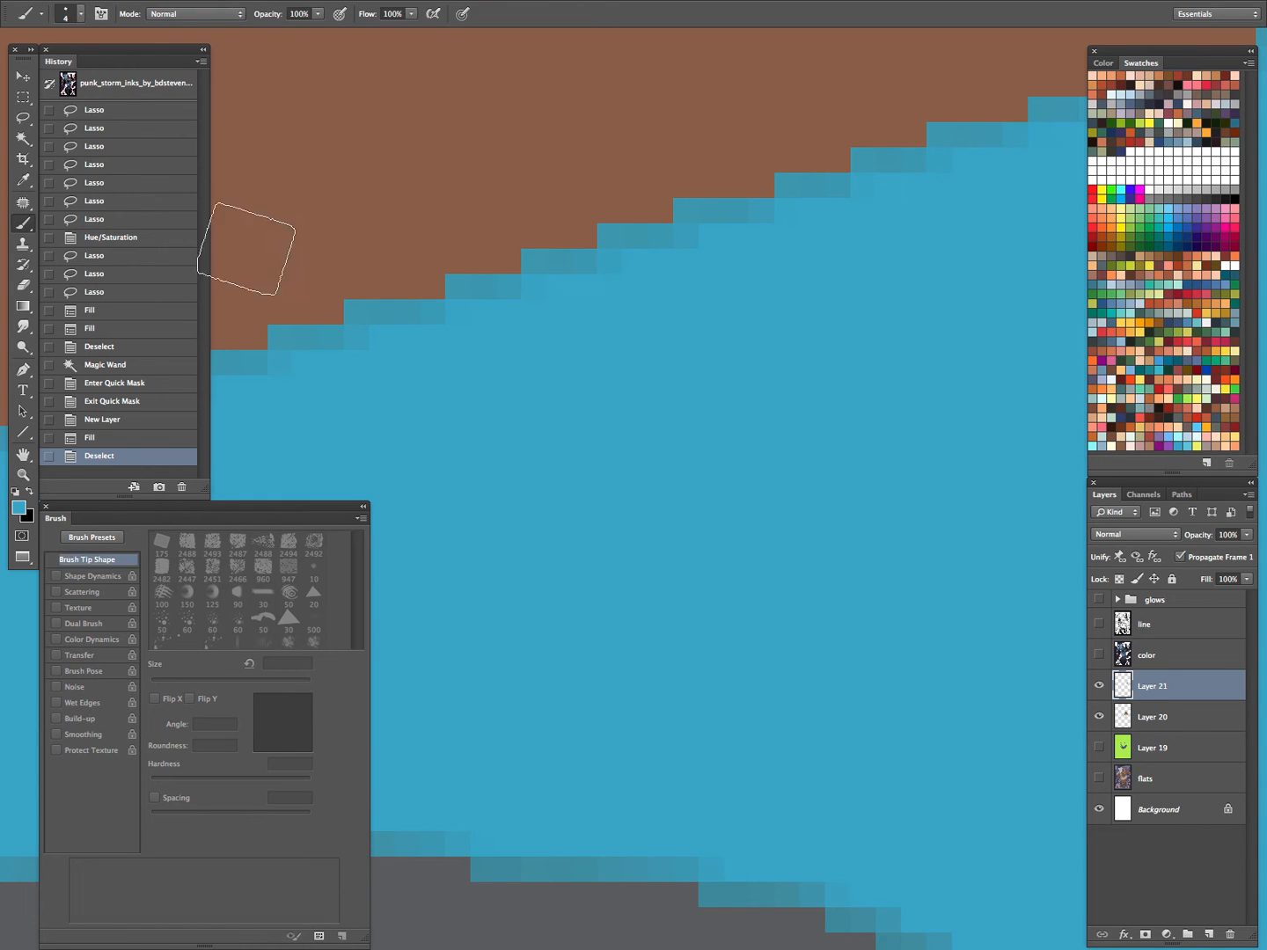
click(27, 13)
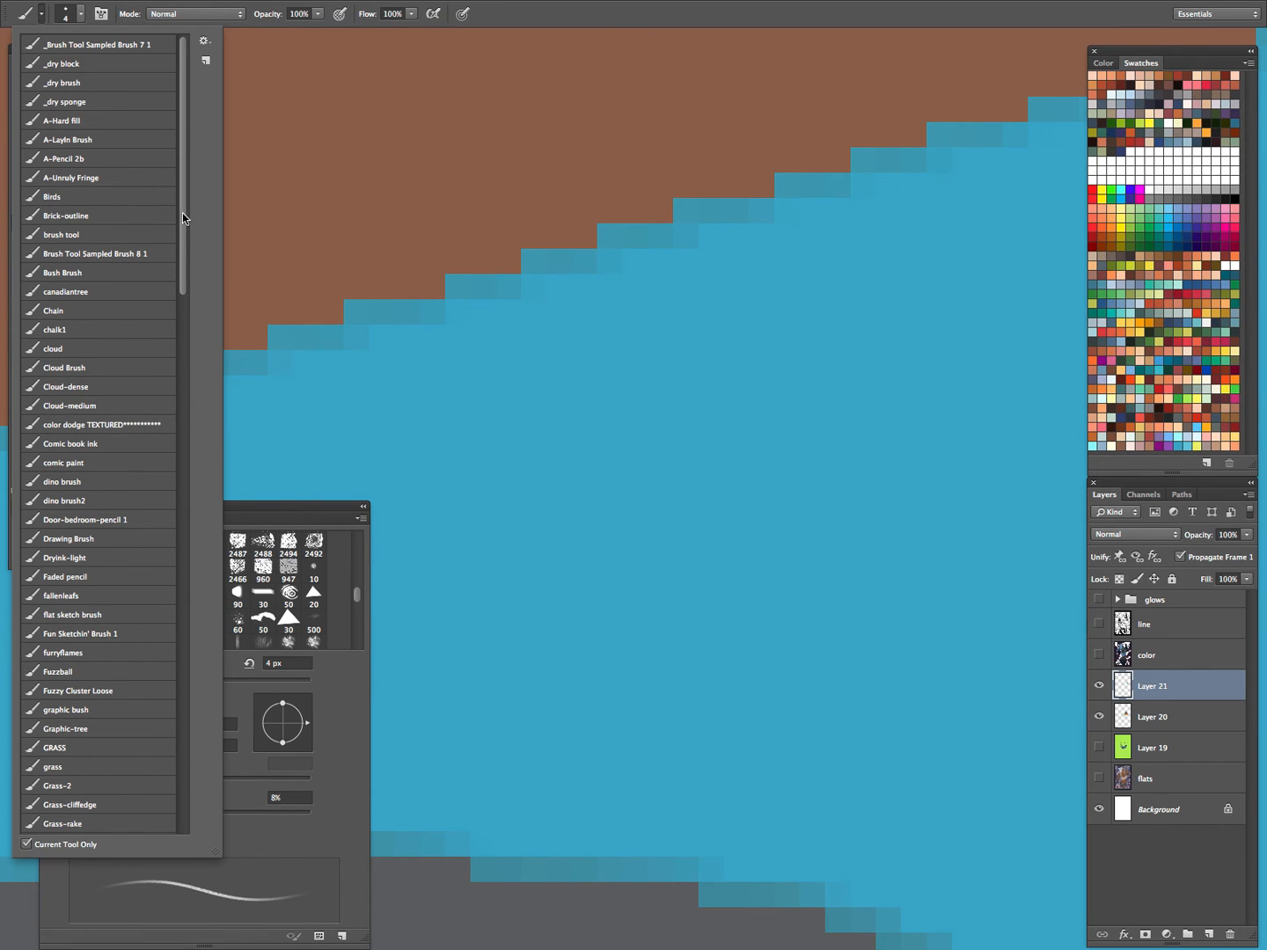
key(Escape)
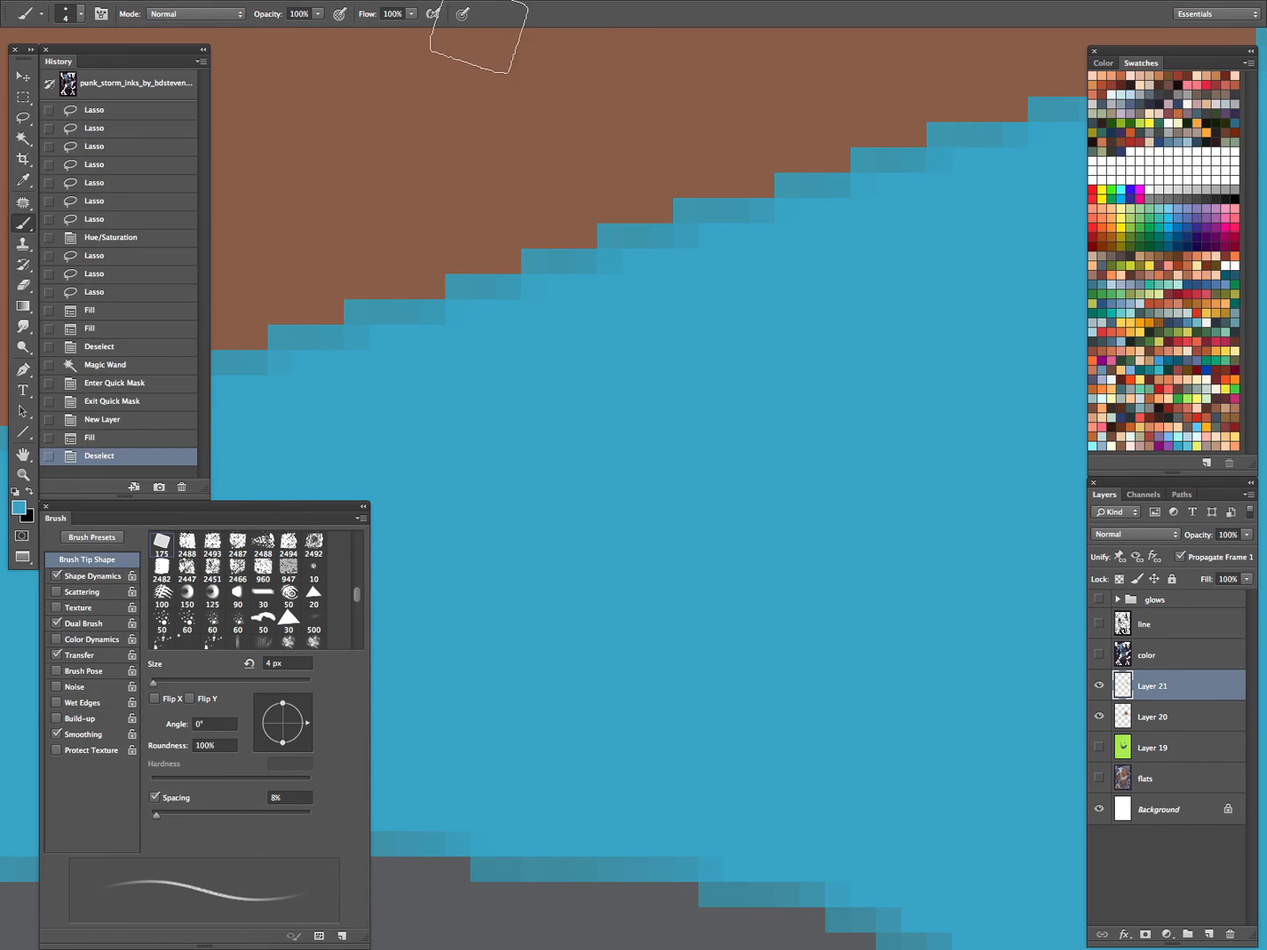
key(shift+b)
key(shift+b)
key(shift+b)
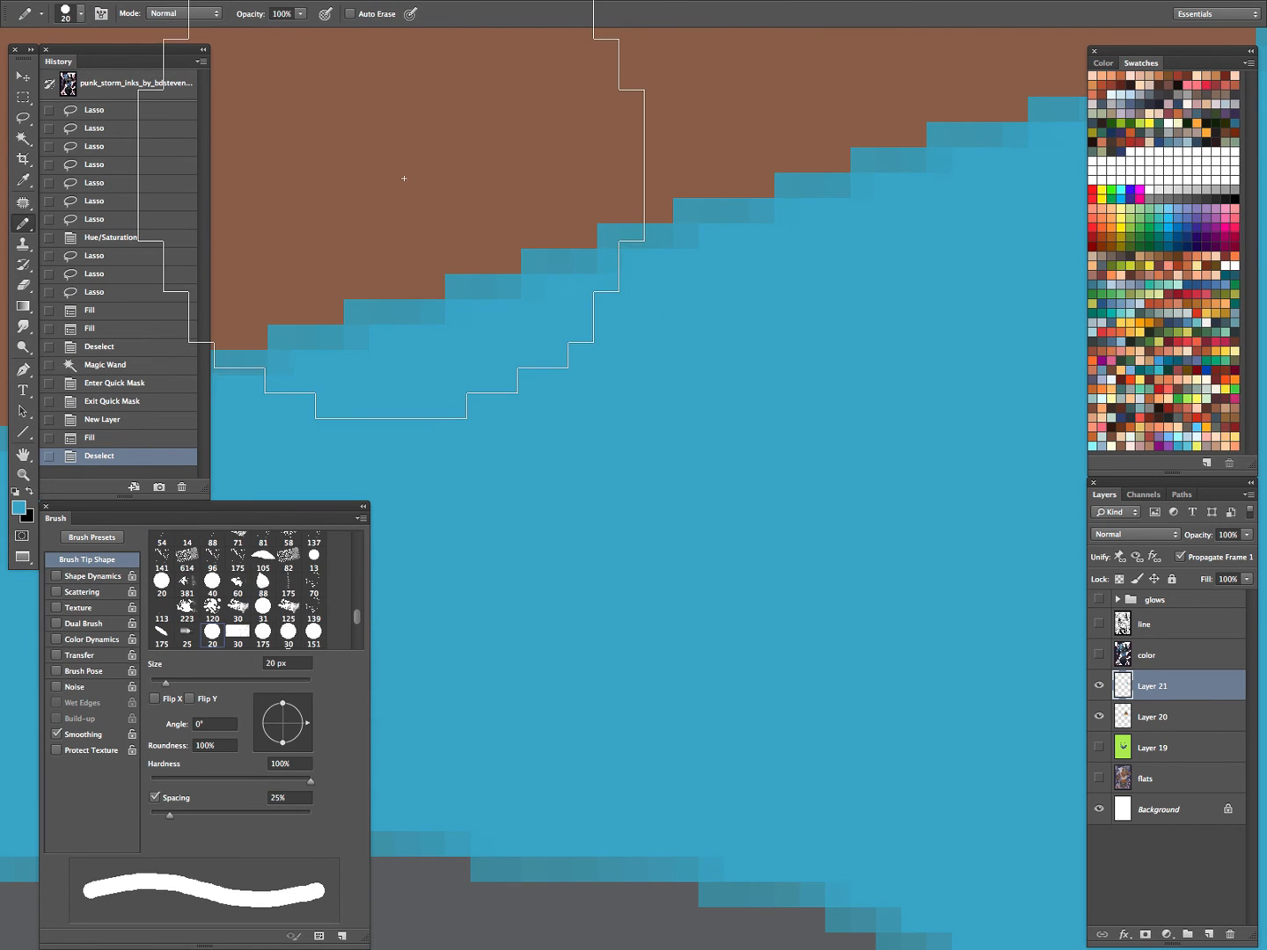
key(p)
key(b)
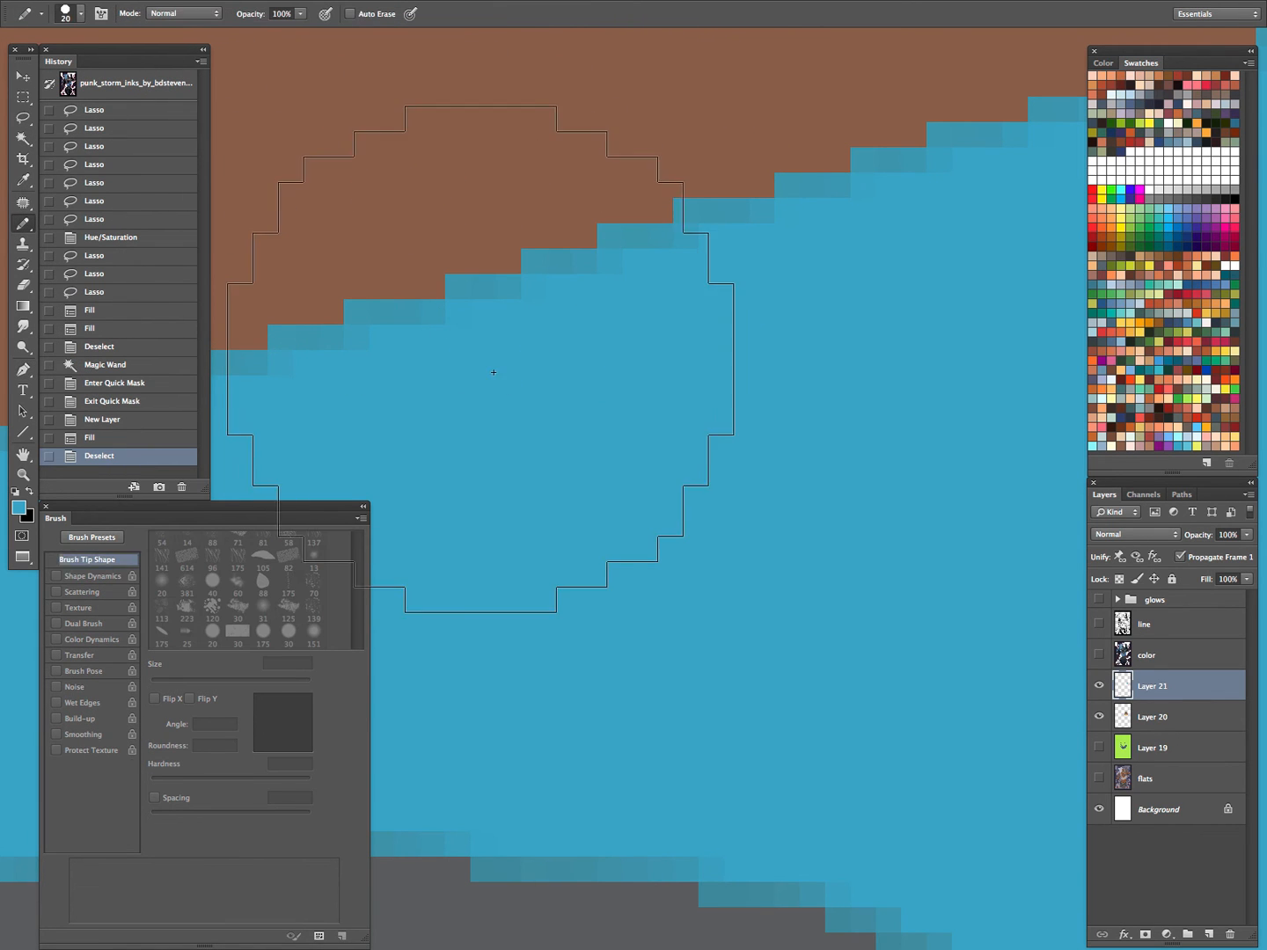
Step: Try a single tan pixel inside the blue area's upper edge with the Pencil at 1 px
key(bracketleft)
key(bracketleft)
key(bracketleft)
key(bracketleft)
key(bracketleft)
key(bracketleft)
key(bracketleft)
key(bracketleft)
key(bracketleft)
key(bracketleft)
key(bracketleft)
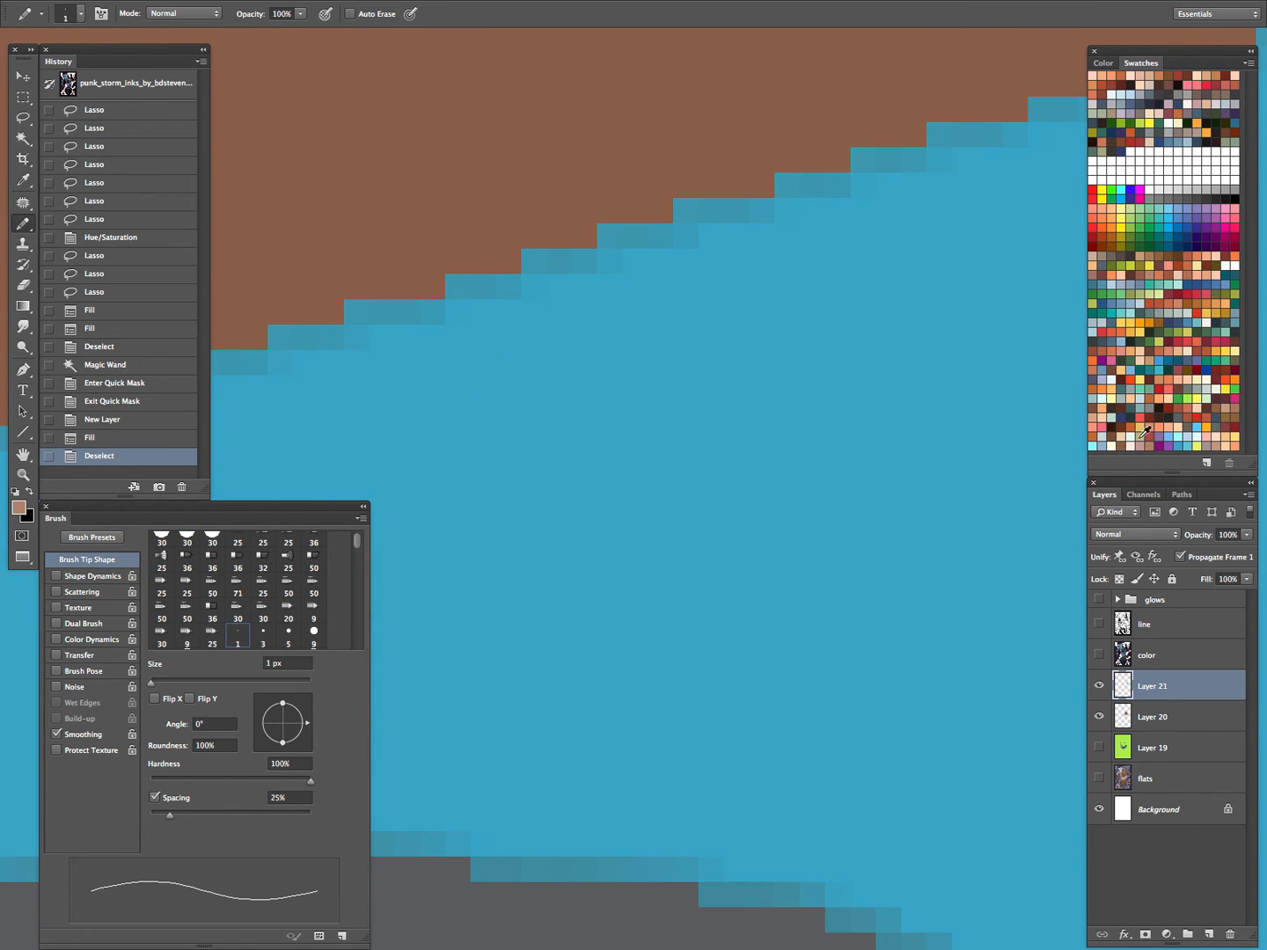
click(659, 261)
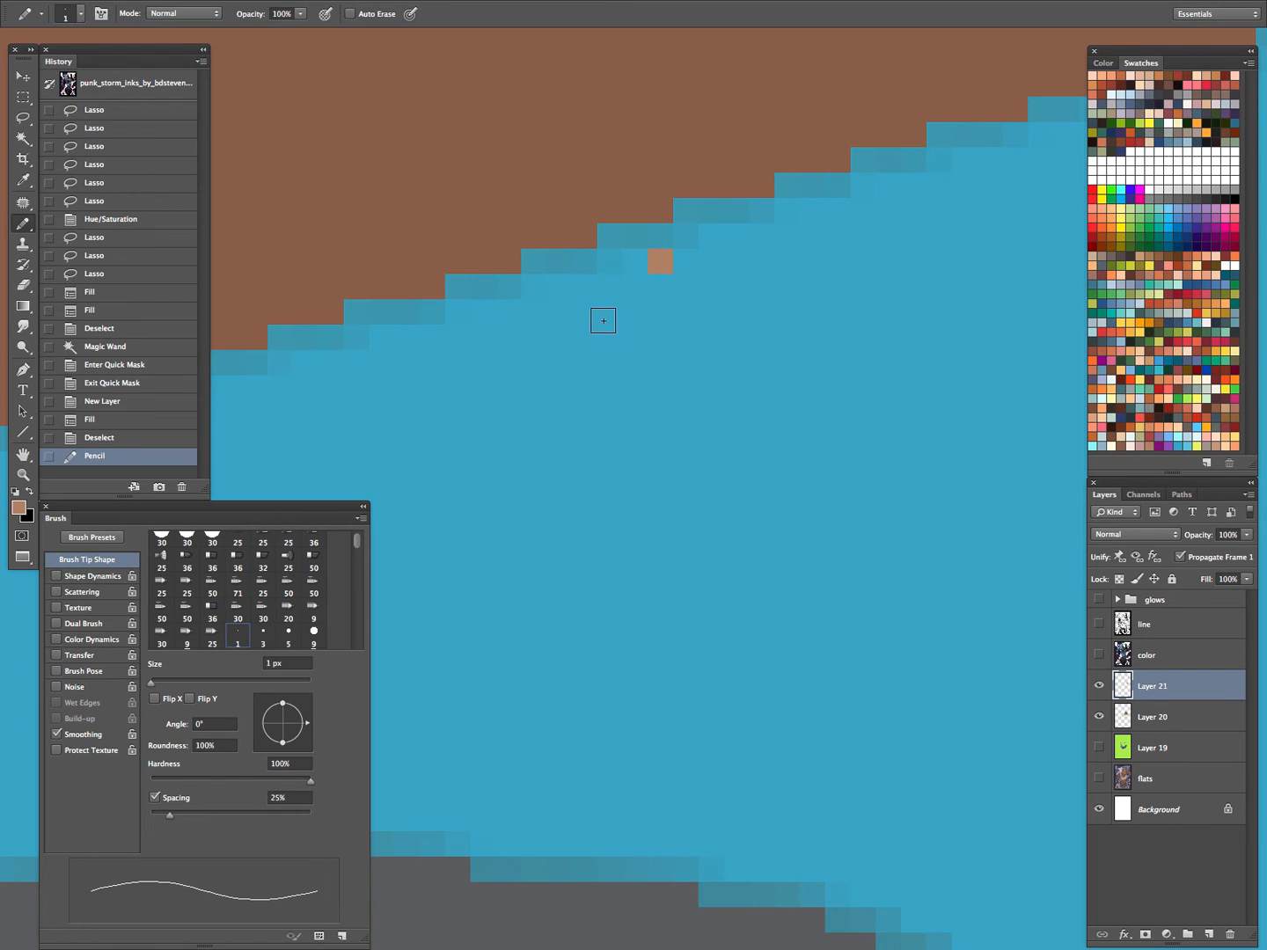
key(ctrl+z)
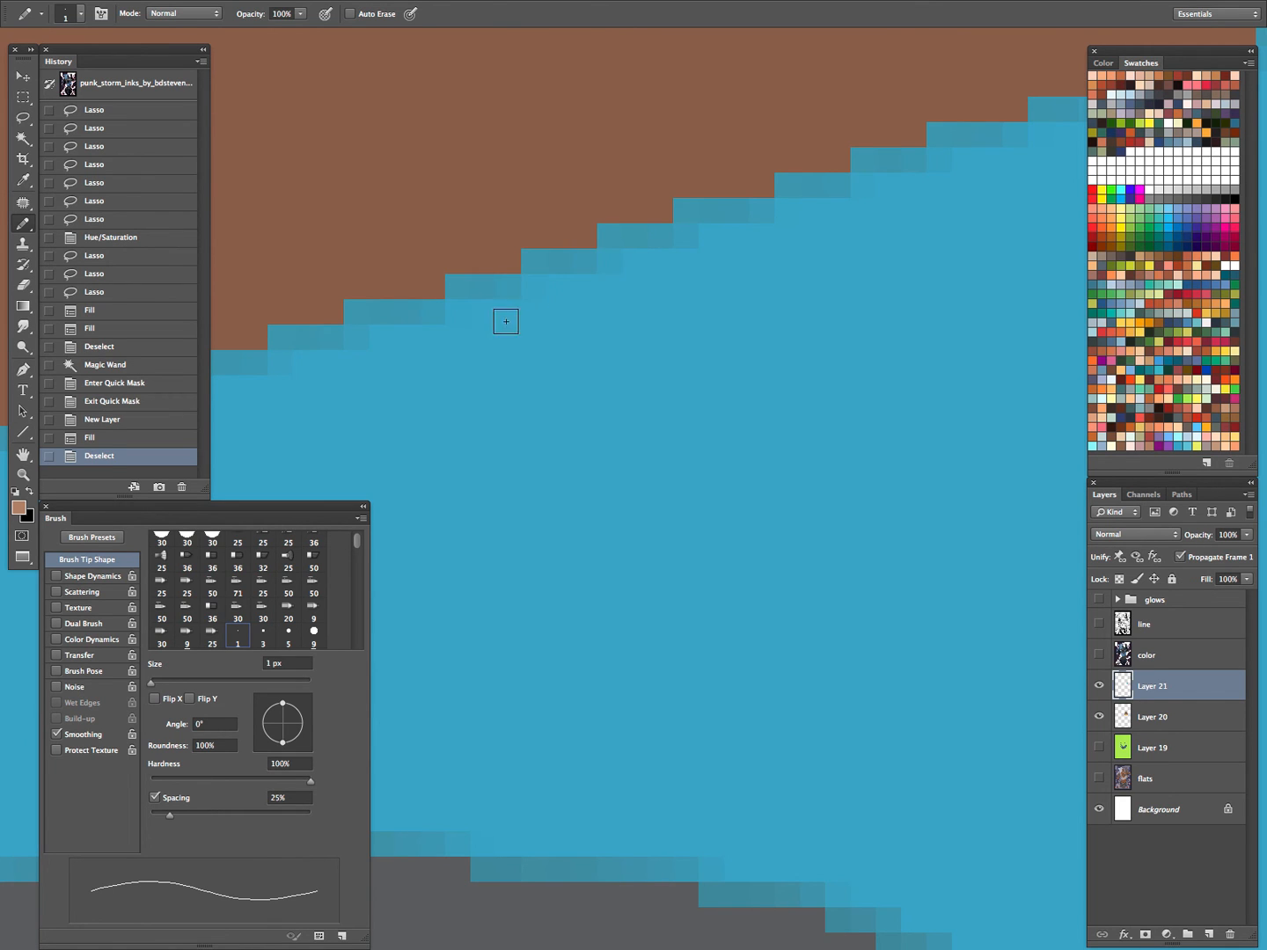
Step: Try selecting the blue fill on Layer 21 with the Magic Wand along its lower edge
key(z)
drag(528, 398, 465, 465)
drag(621, 611, 657, 475)
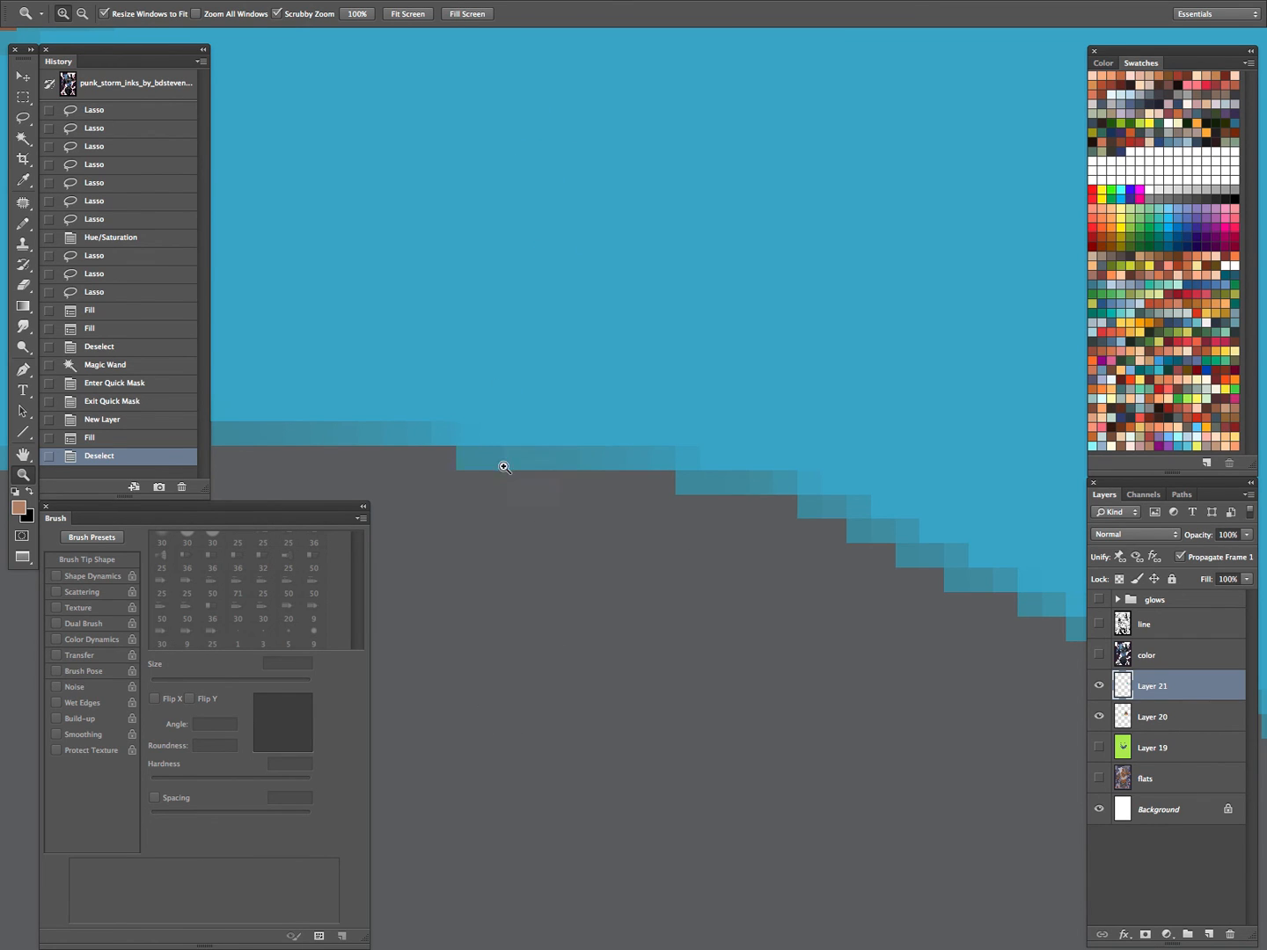
key(w)
click(644, 361)
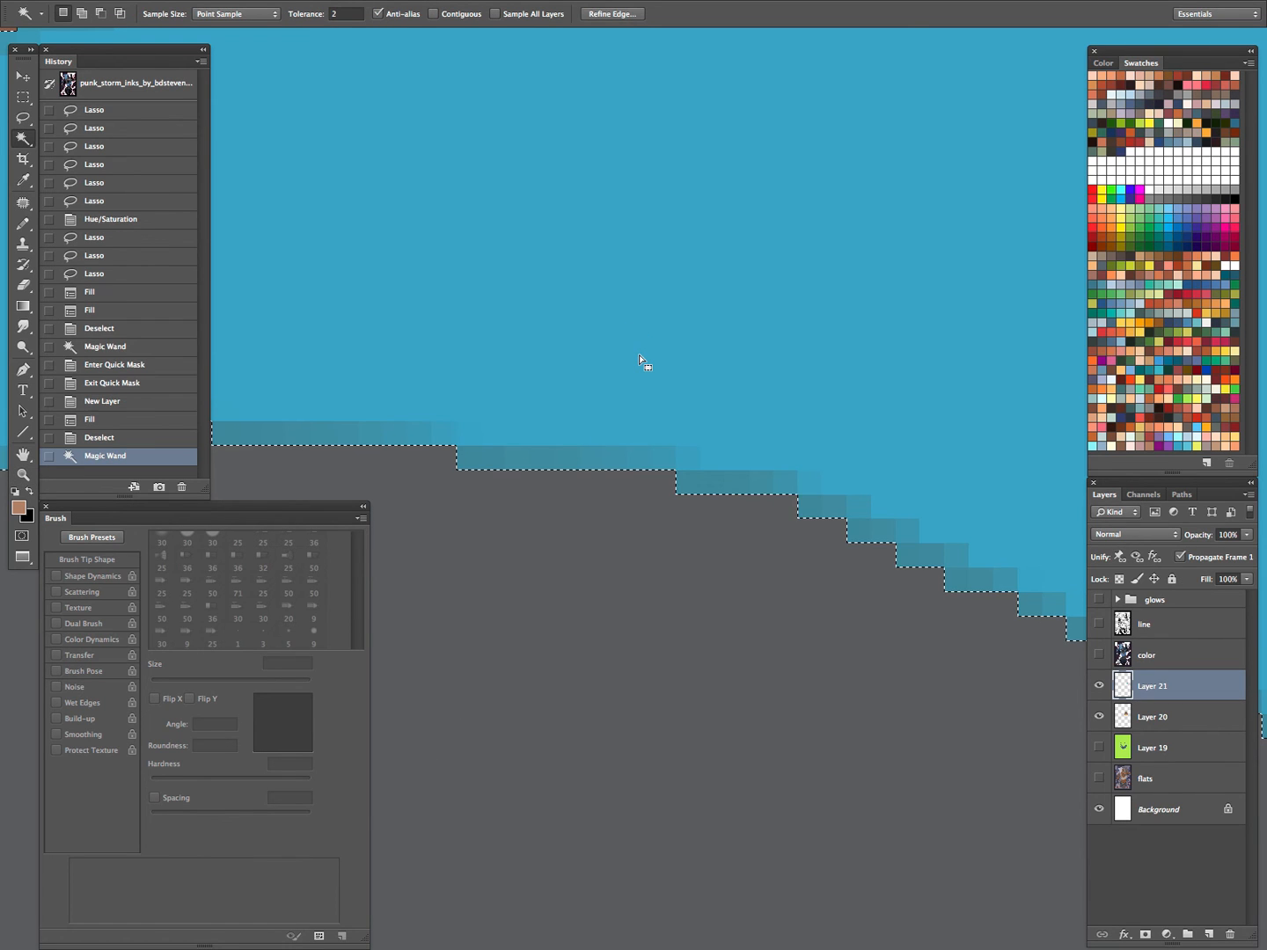
key(ctrl+d)
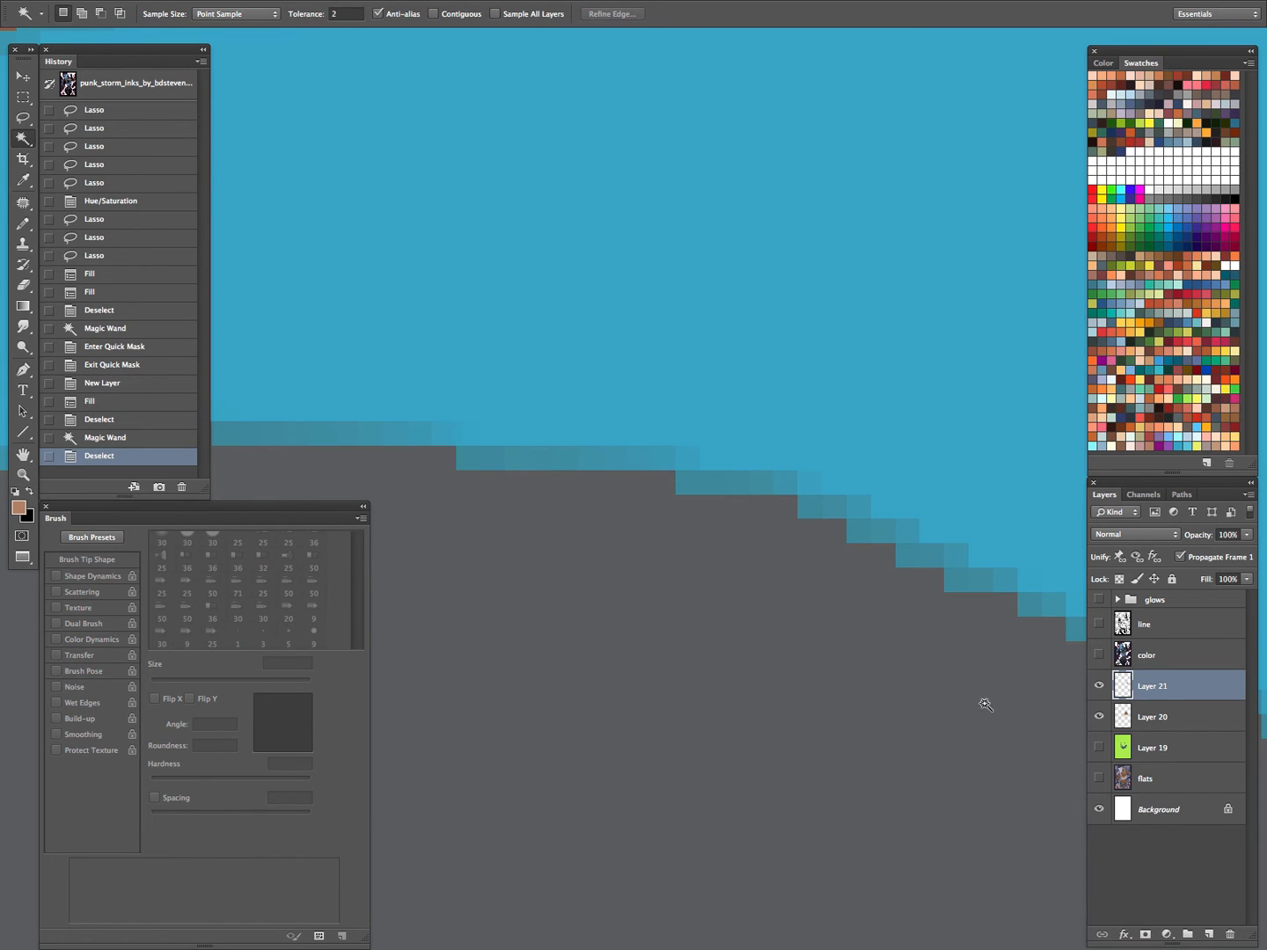
Step: Merge Layer 21 down into Layer 20 and select the blue area with the Magic Wand
key(ctrl+e)
click(603, 268)
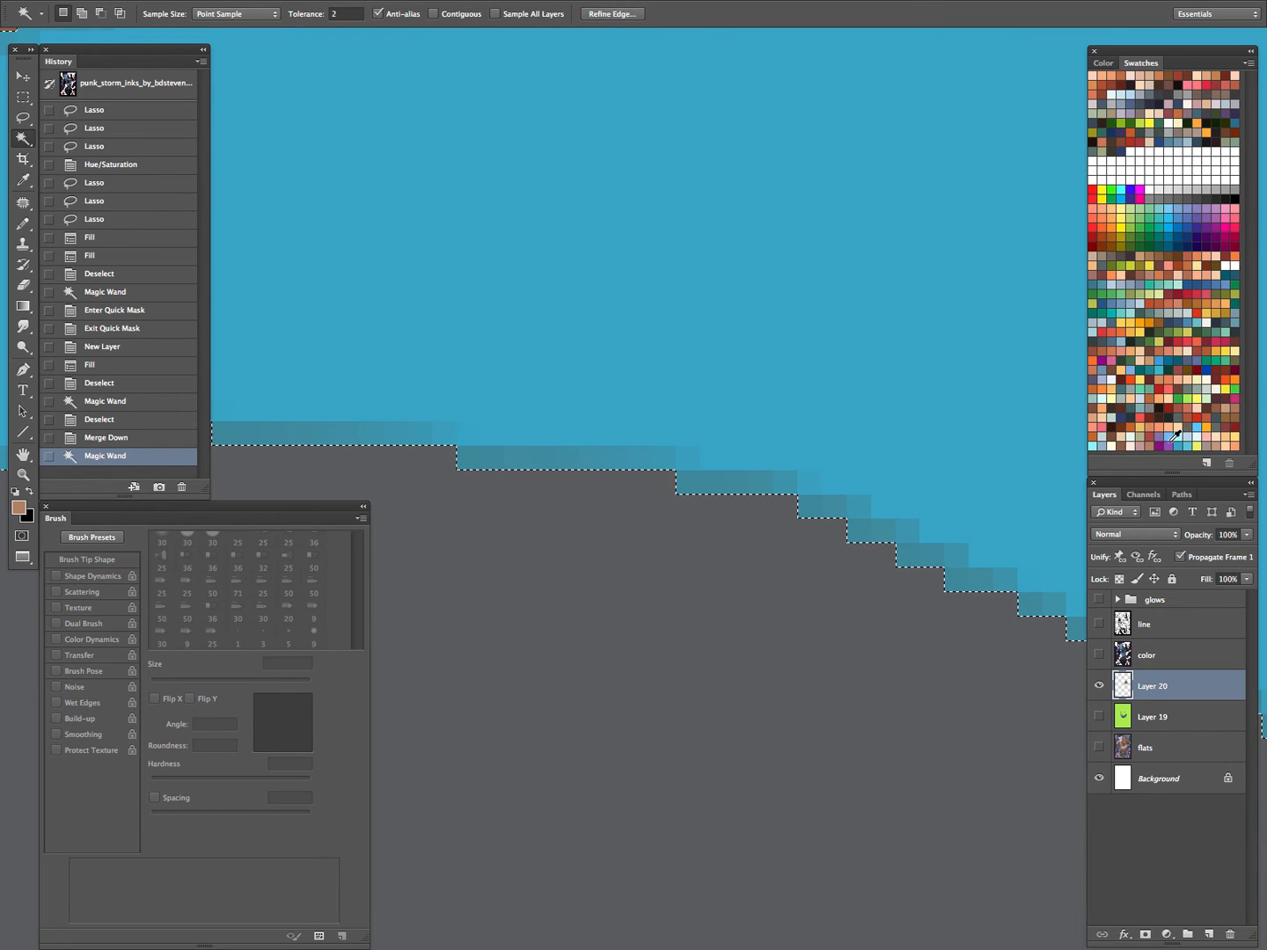
Step: Try Hue/Saturation and Levels adjustments on the selected blue area, with the Levels midtones at 1.47
key(ctrl+u)
drag(1042, 403, 1059, 401)
click(1213, 257)
key(z)
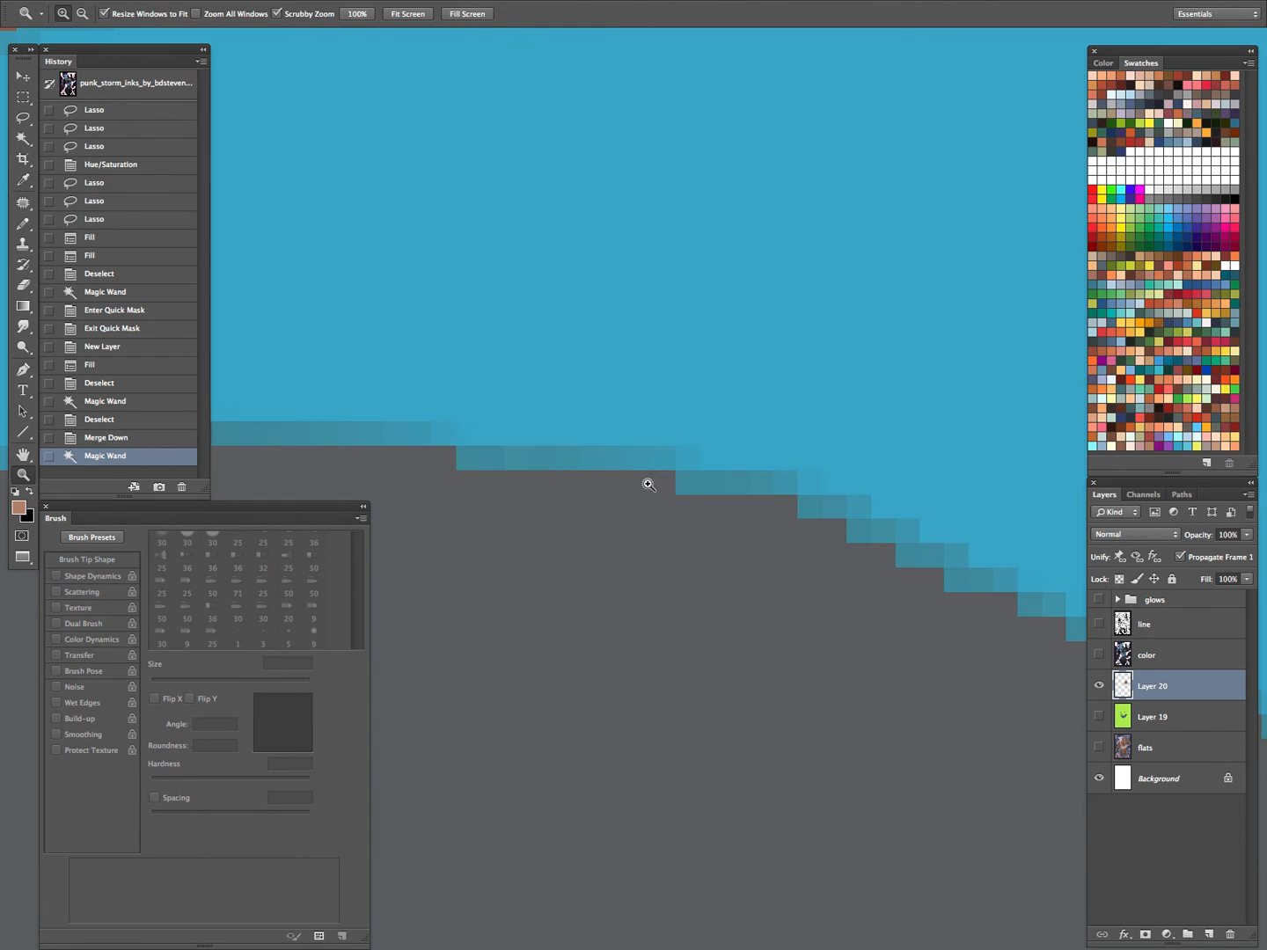
drag(652, 481, 597, 563)
drag(652, 605, 559, 614)
key(ctrl+l)
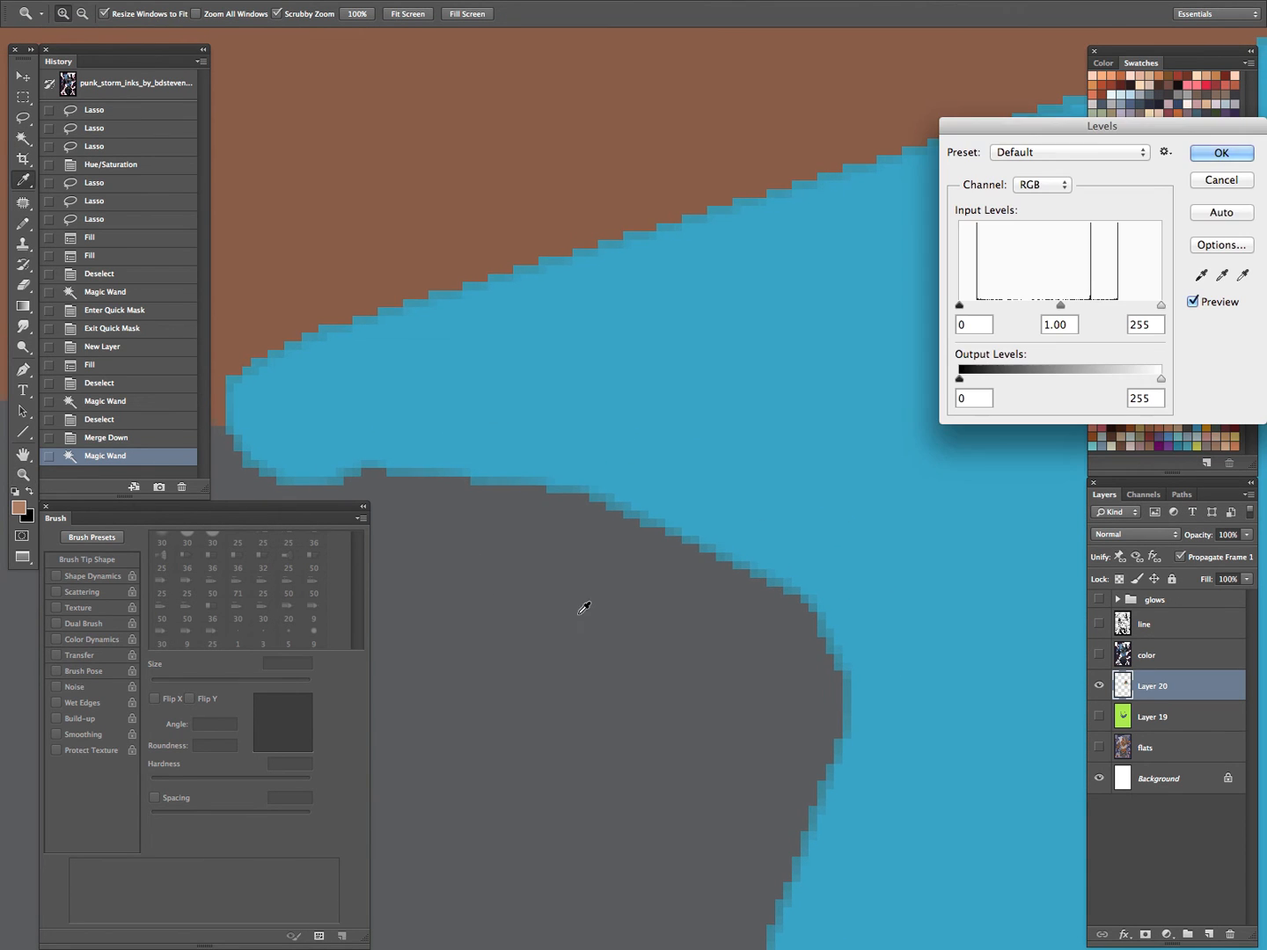
click(1220, 214)
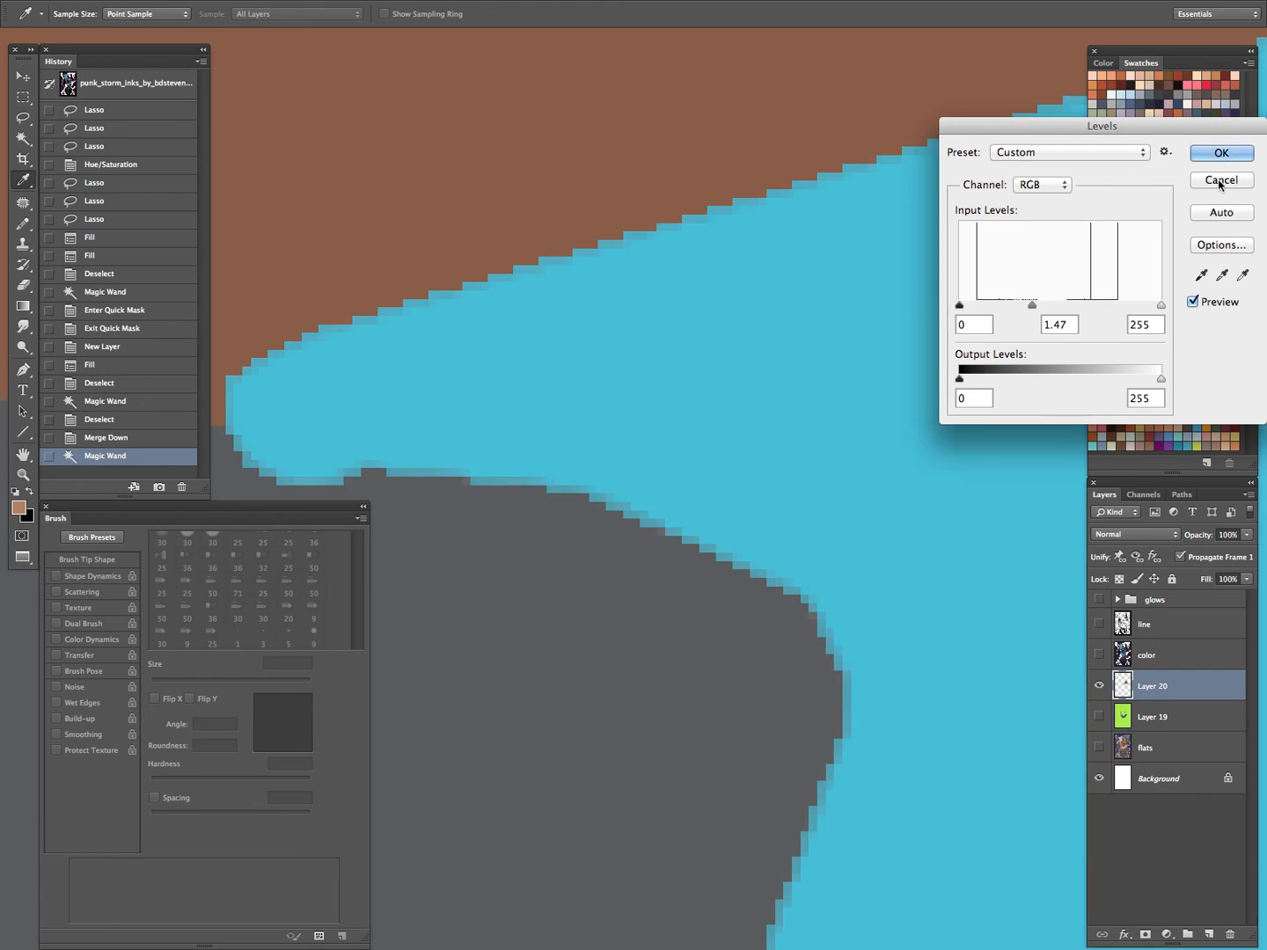
click(1221, 180)
Step: Fill the selected blue area with a light yellow swatch color and deselect it
click(1200, 444)
key(alt+BackSpace)
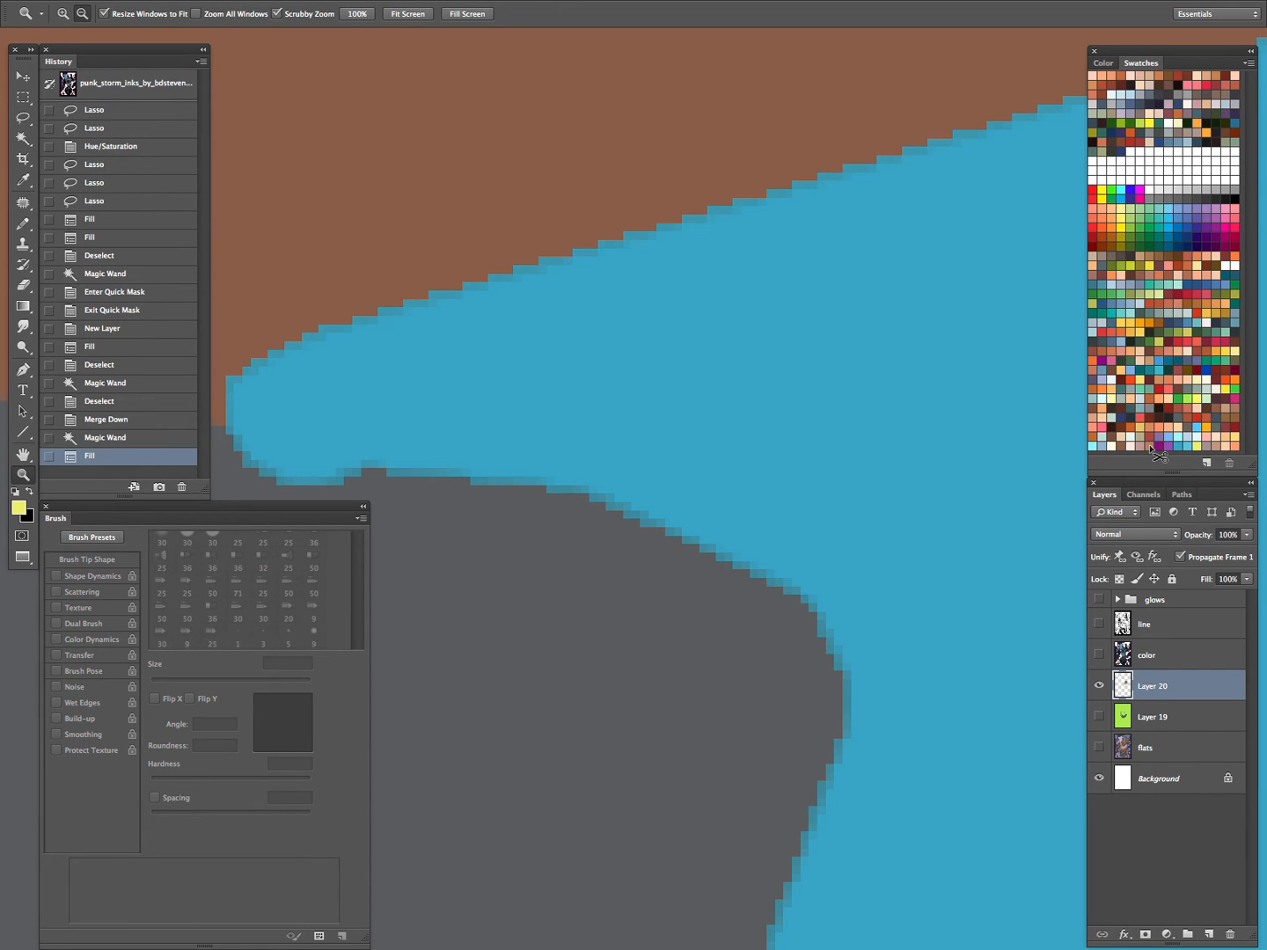
key(ctrl+d)
Step: Select the grey padlock area with the Magic Wand, fill it with brick red, and deselect
key(w)
click(520, 552)
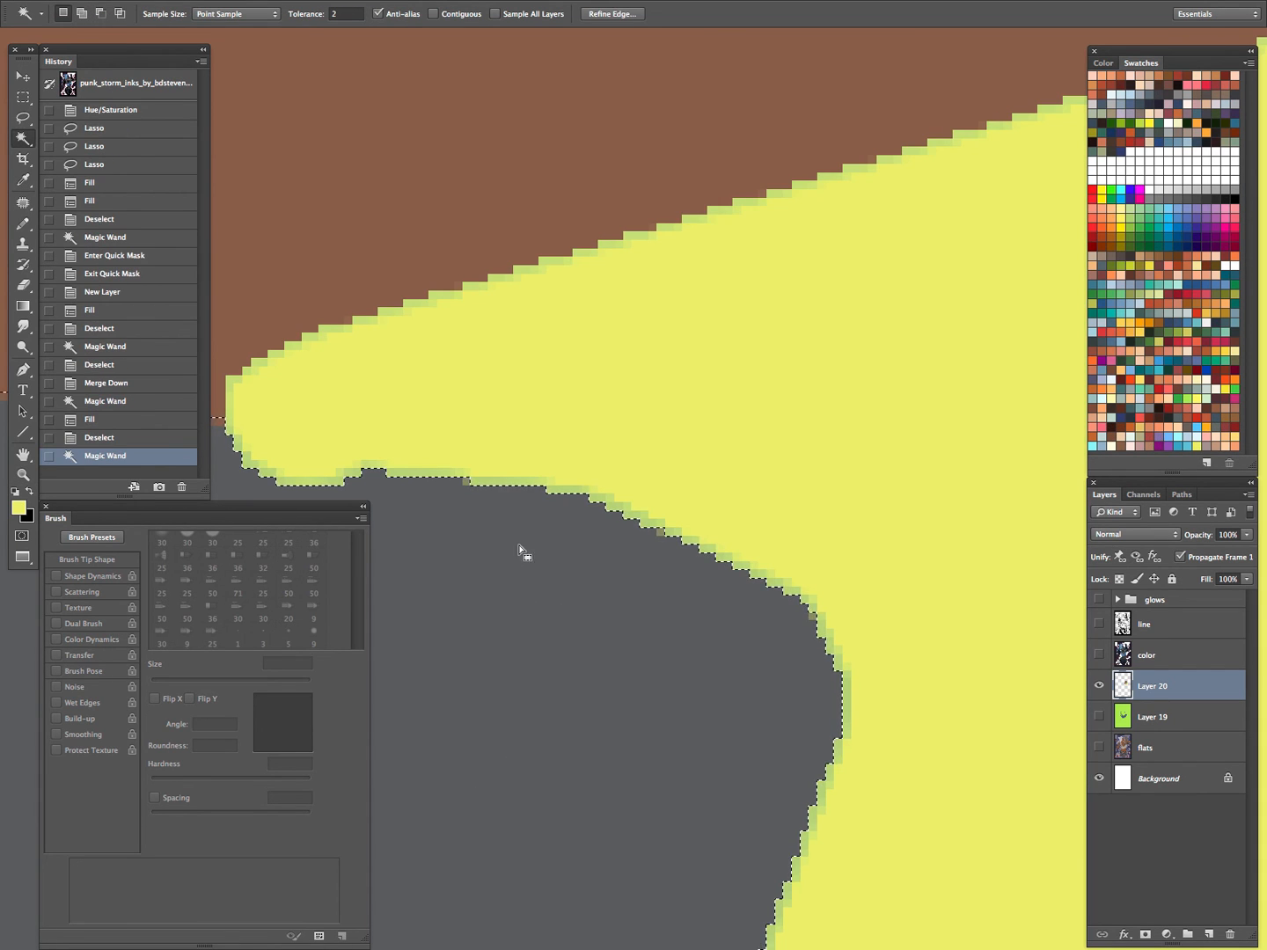
click(1150, 431)
key(alt+BackSpace)
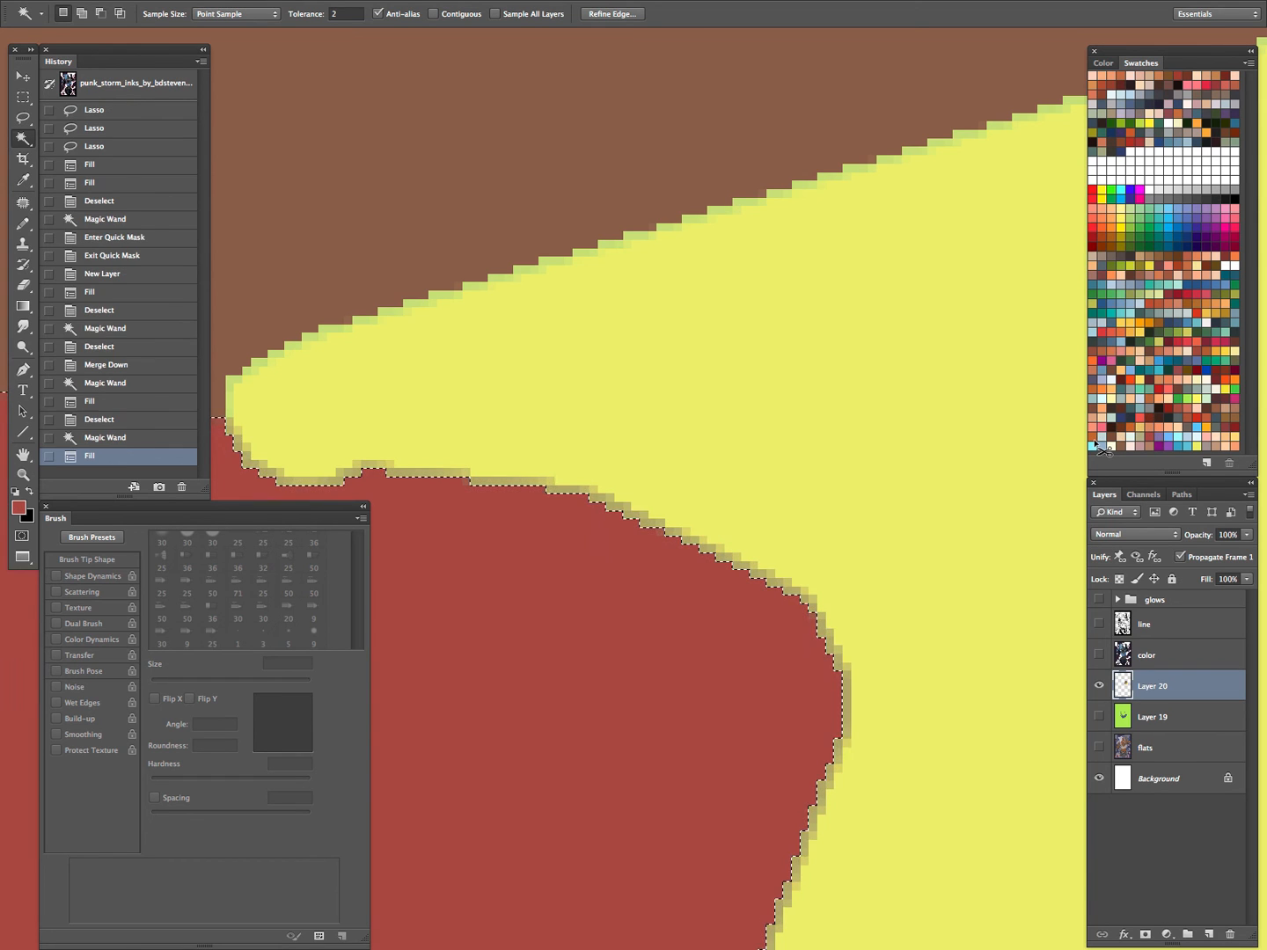
key(ctrl+d)
Step: Select the brown skin area with the Magic Wand, fill it with bright red, and deselect to inspect the edges
click(480, 194)
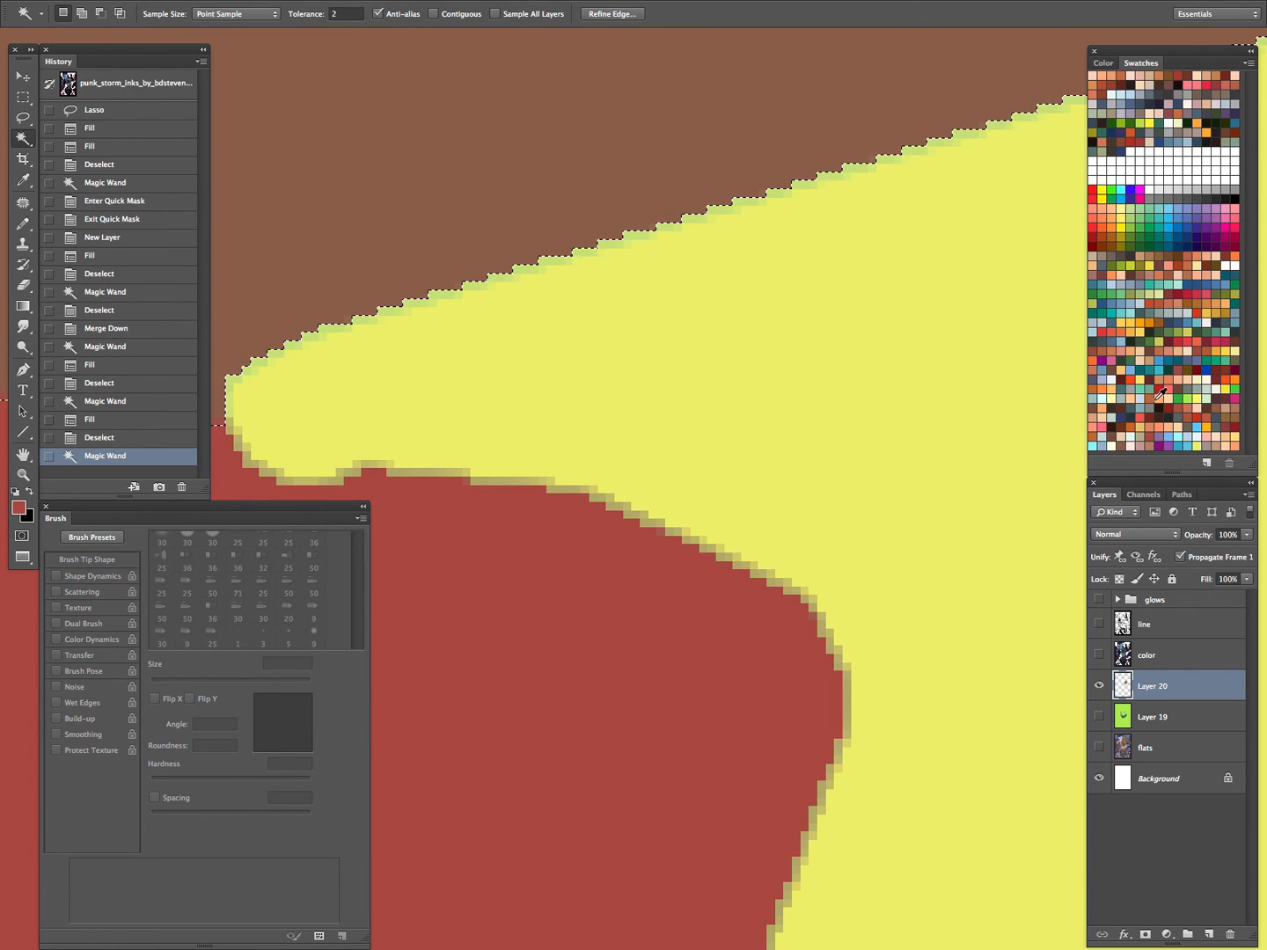
key(alt+BackSpace)
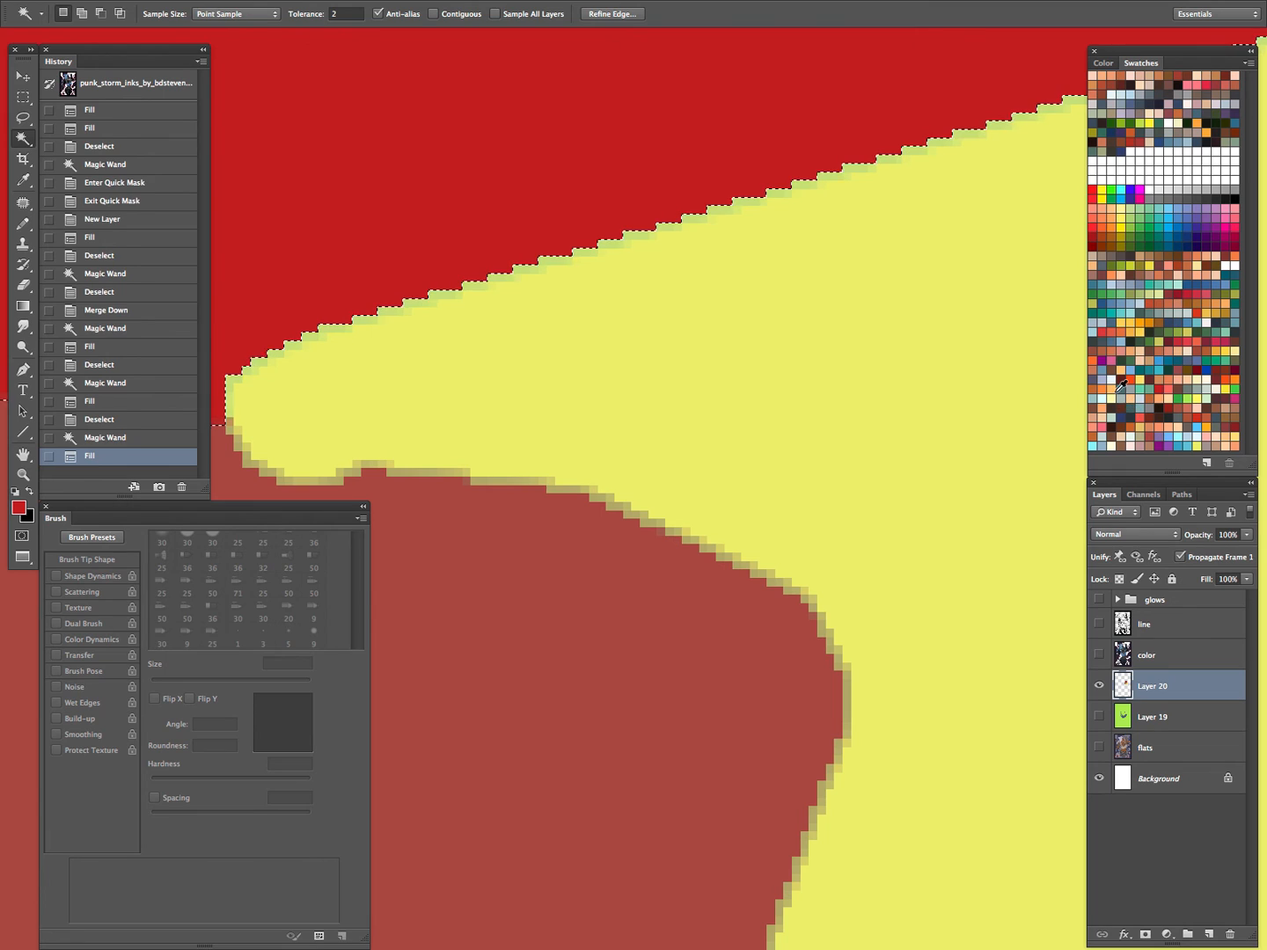
key(ctrl+d)
key(z)
key(Tab)
drag(846, 472, 645, 468)
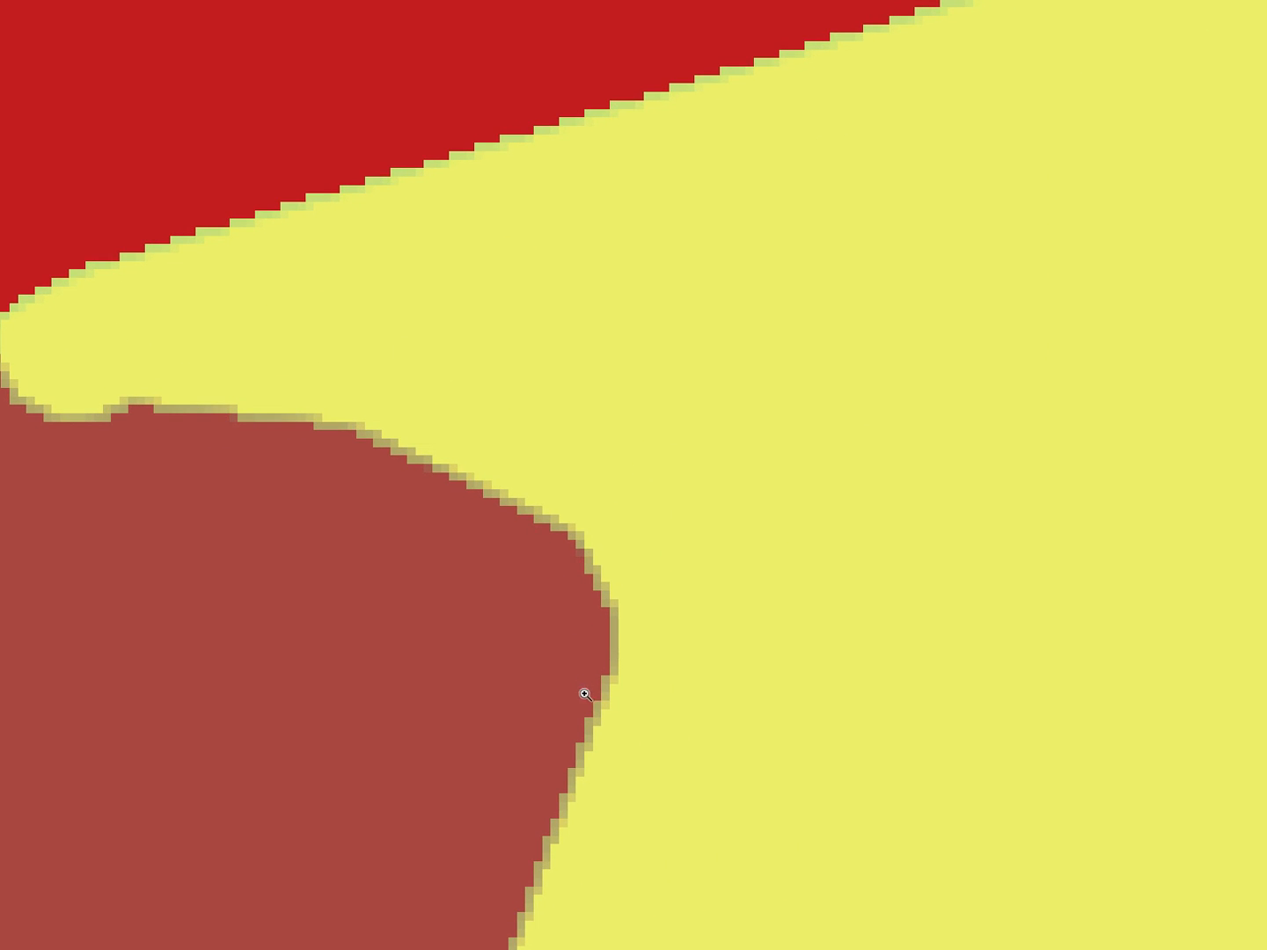
Step: Select the brick-red padlock area with the non-anti-aliased Magic Wand, fill it with a light cyan swatch, and deselect
drag(546, 534, 660, 427)
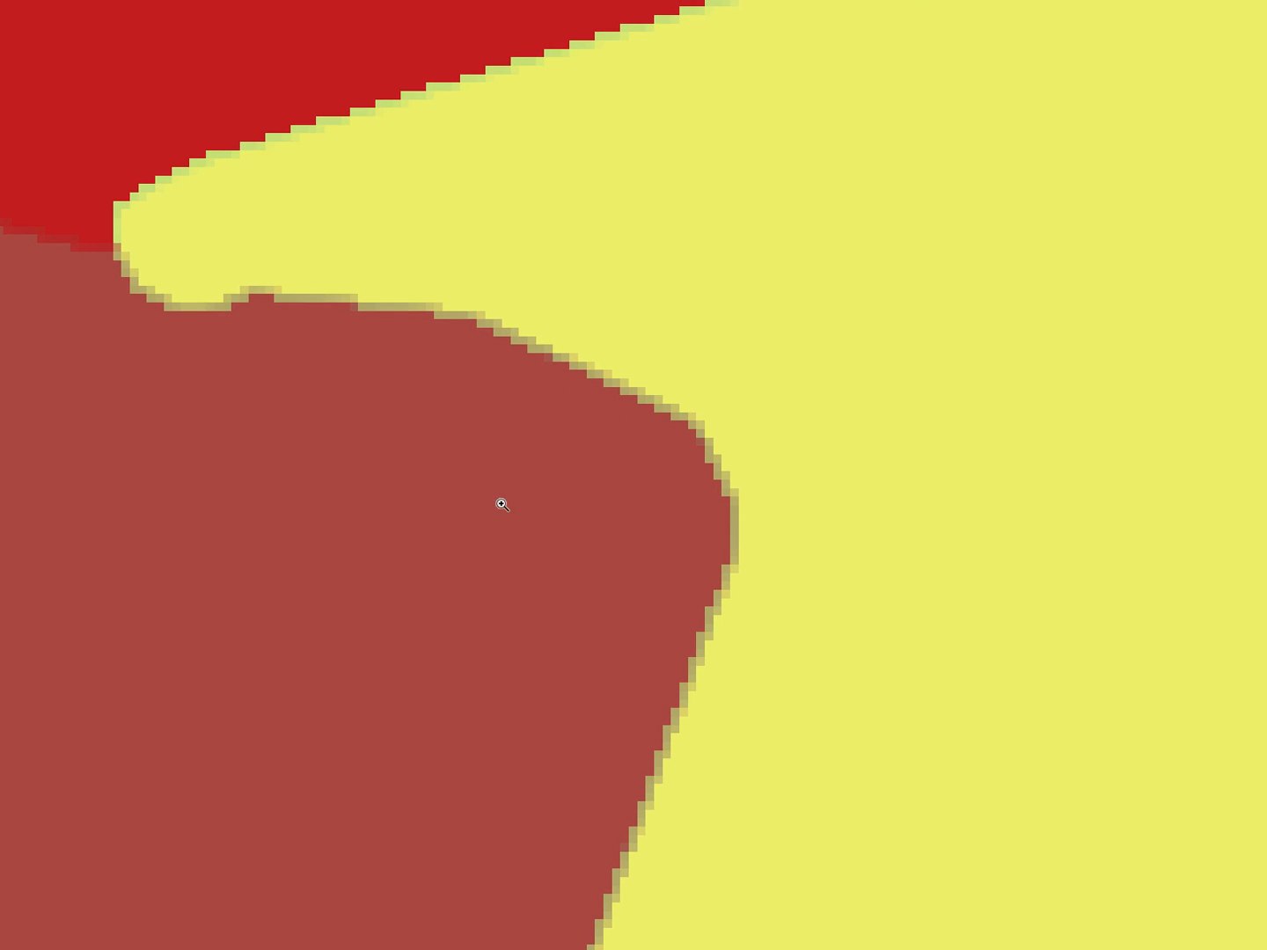
key(Tab)
key(w)
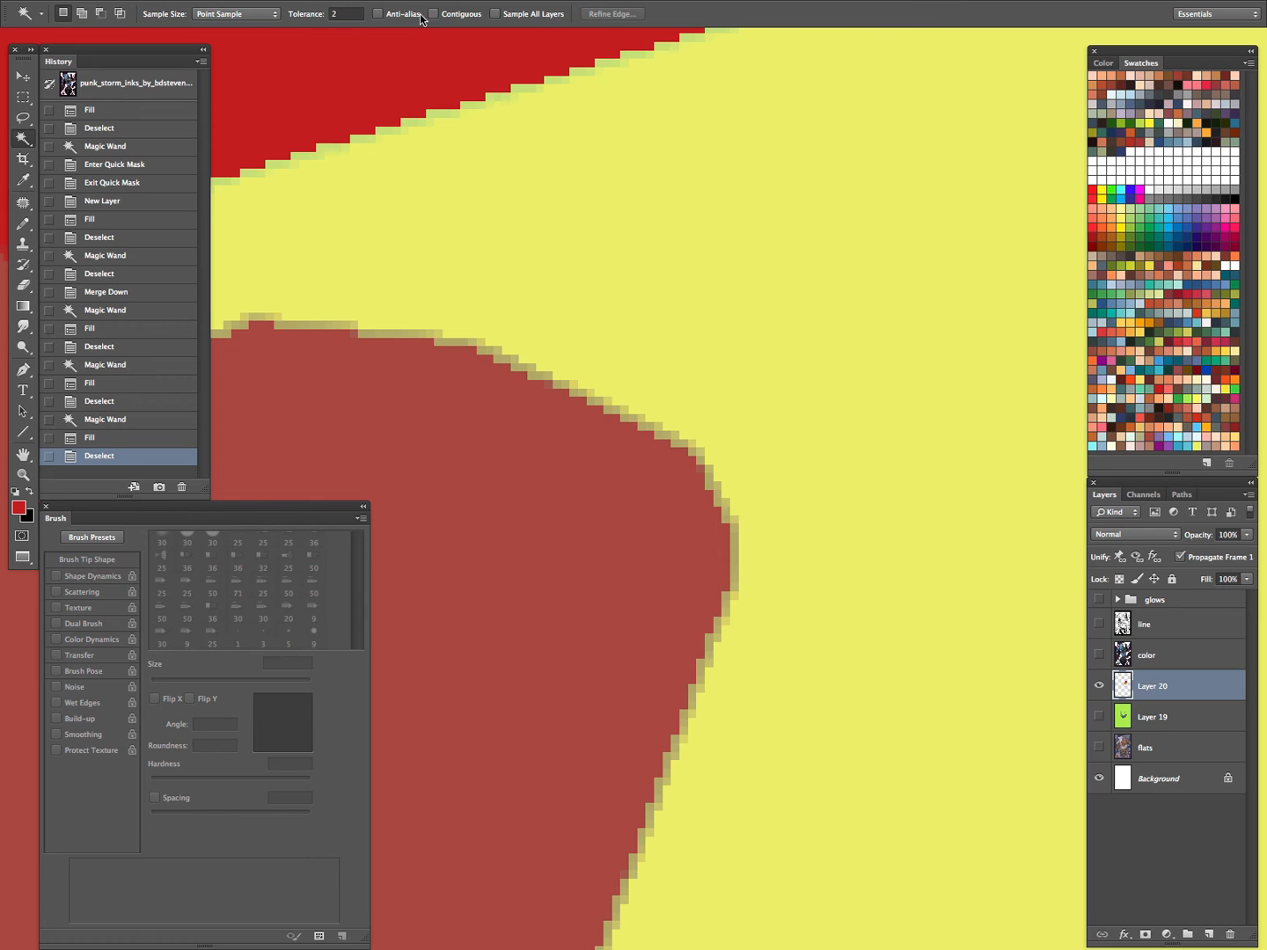
click(460, 606)
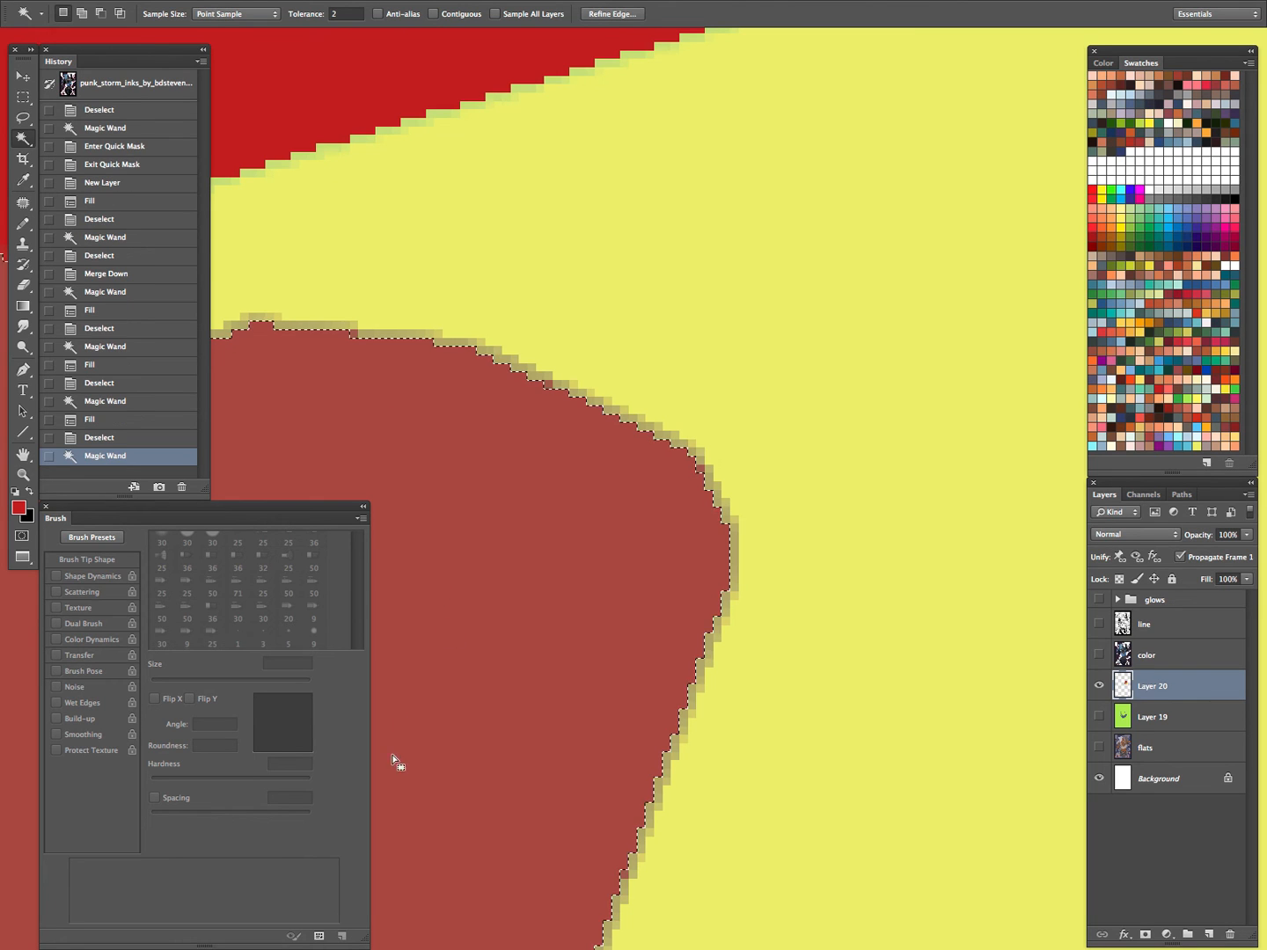
click(1188, 431)
key(alt+BackSpace)
key(ctrl+d)
key(Tab)
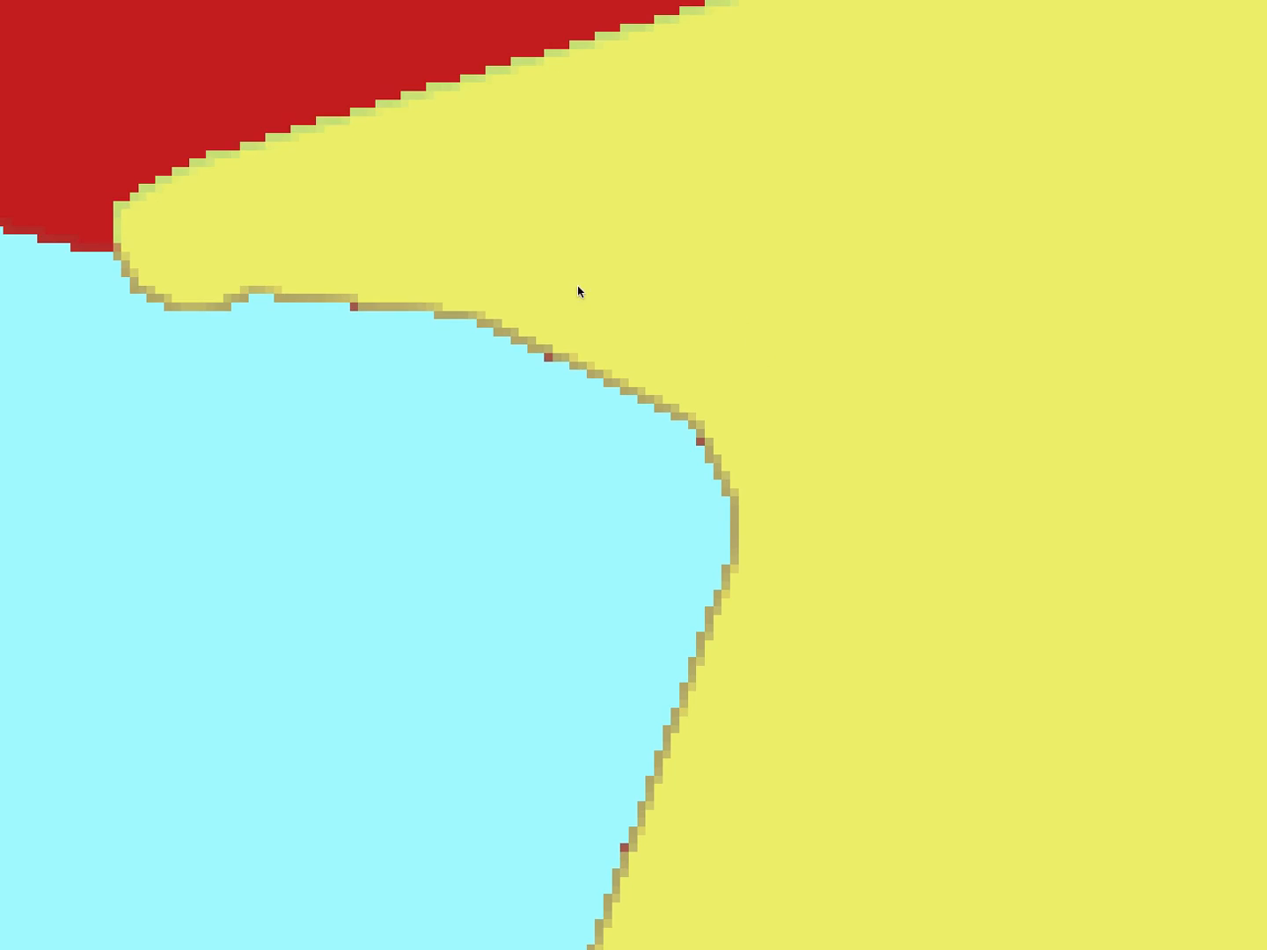
Step: Select the light yellow area with the Magic Wand, fill it with a crimson red swatch, and deselect
scroll(594, 377, up, 5)
click(636, 427)
key(Tab)
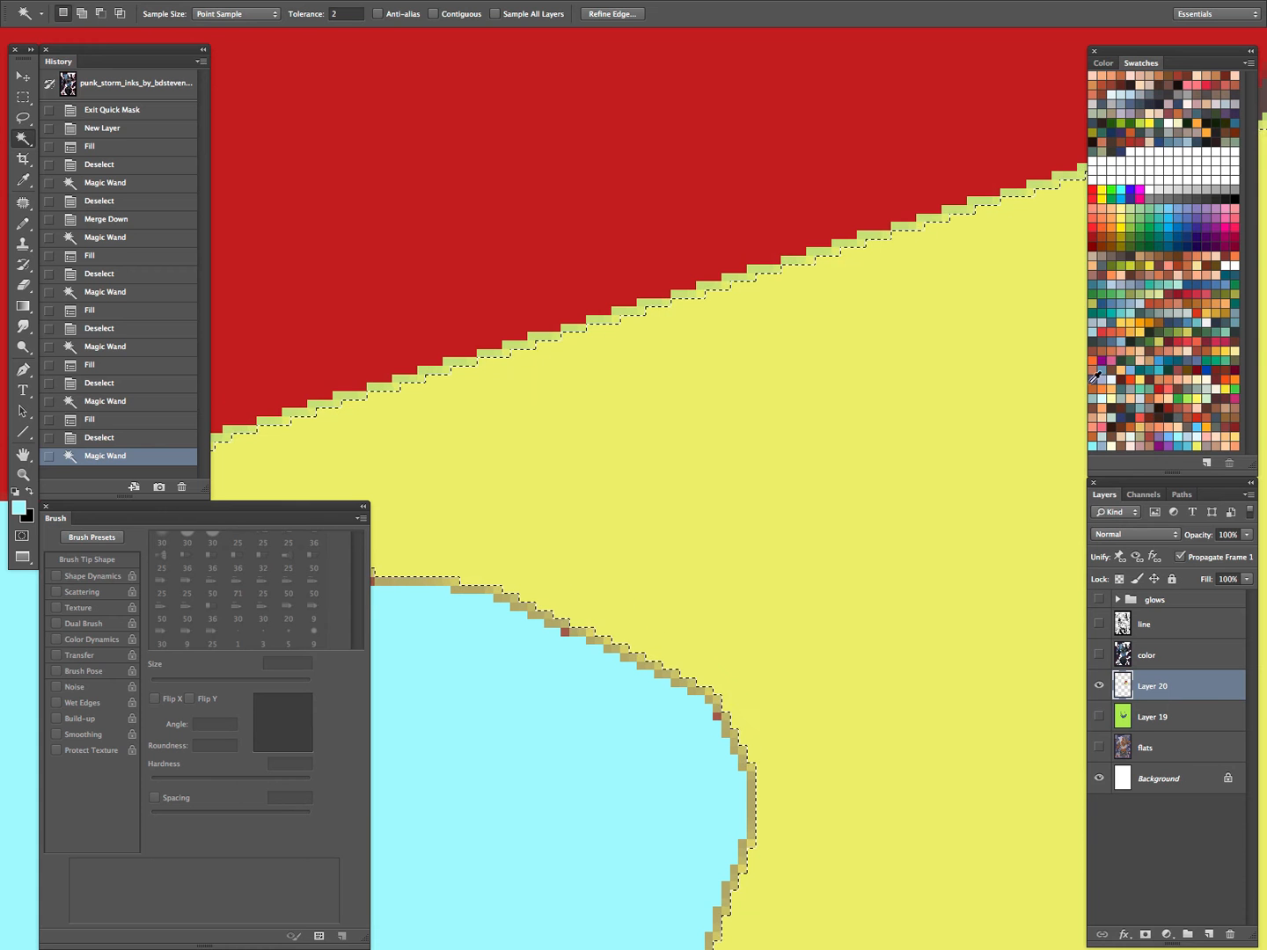
click(1179, 338)
key(alt+BackSpace)
key(ctrl+d)
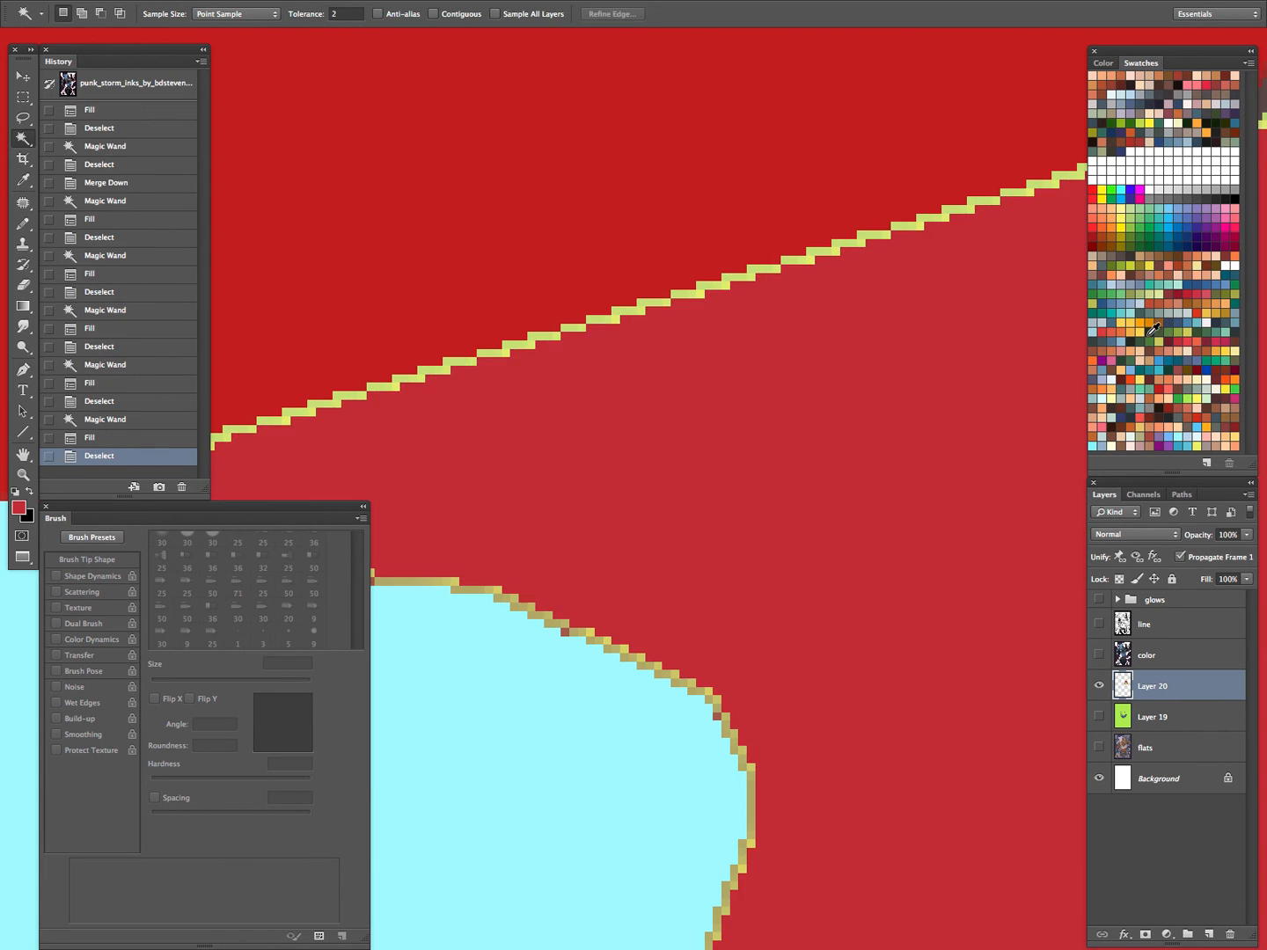
Step: Examine the edges of the cyan padlock area against the orange, grey and red flats for leftover fringe pixels
key(z)
drag(671, 457, 614, 504)
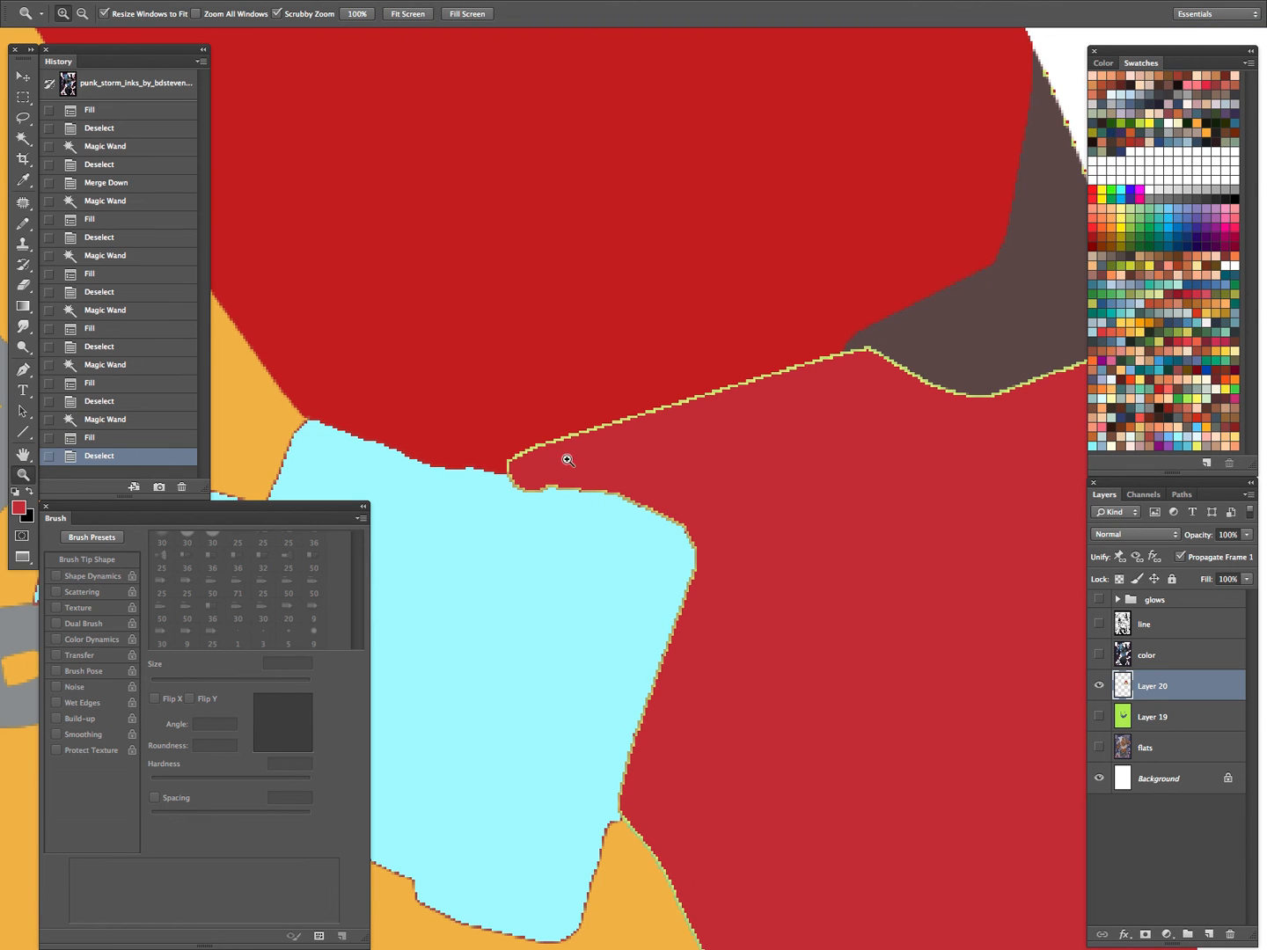
scroll(615, 475, down, 5)
key(Tab)
drag(316, 274, 326, 406)
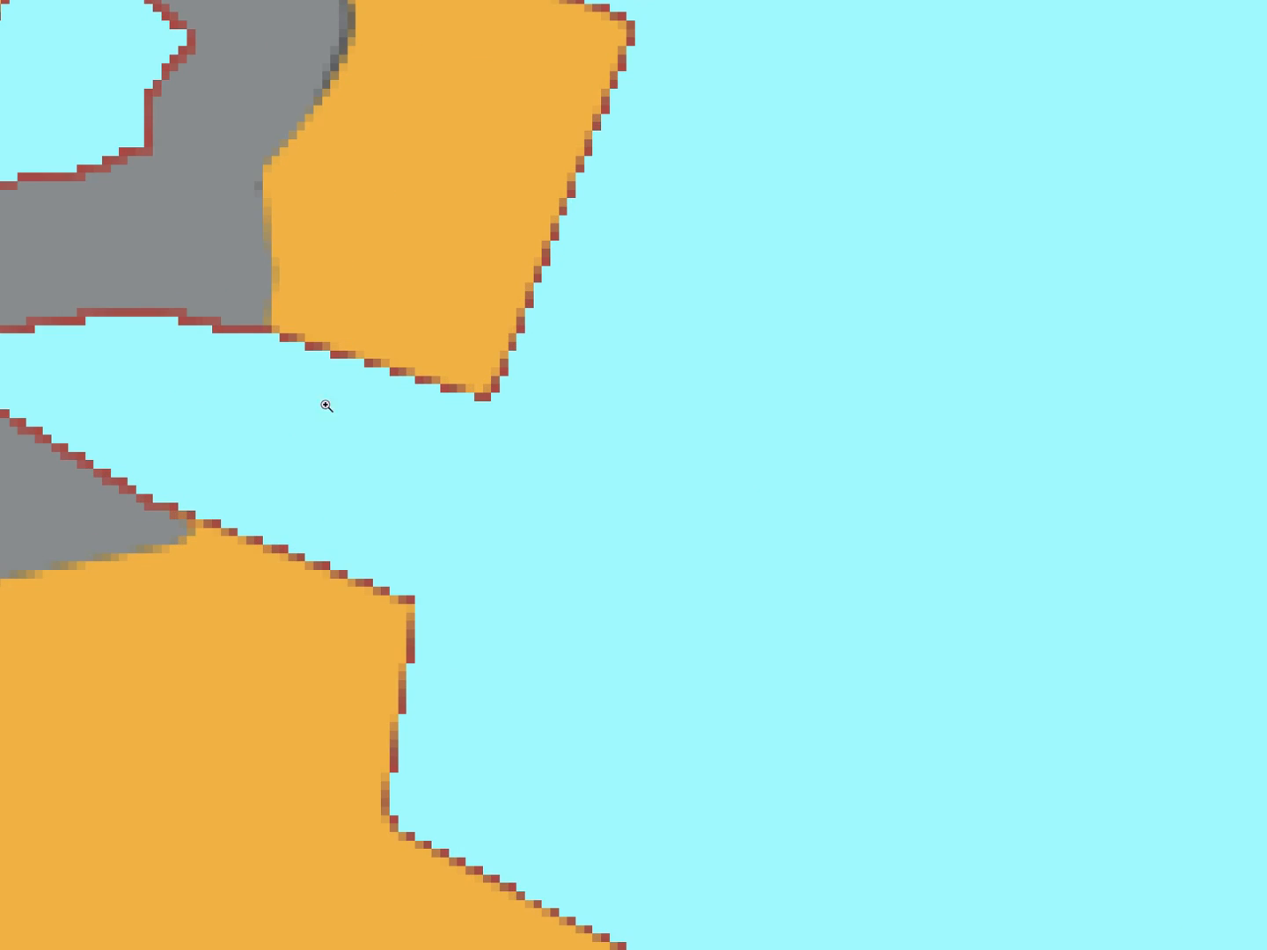
drag(482, 411, 368, 573)
key(Tab)
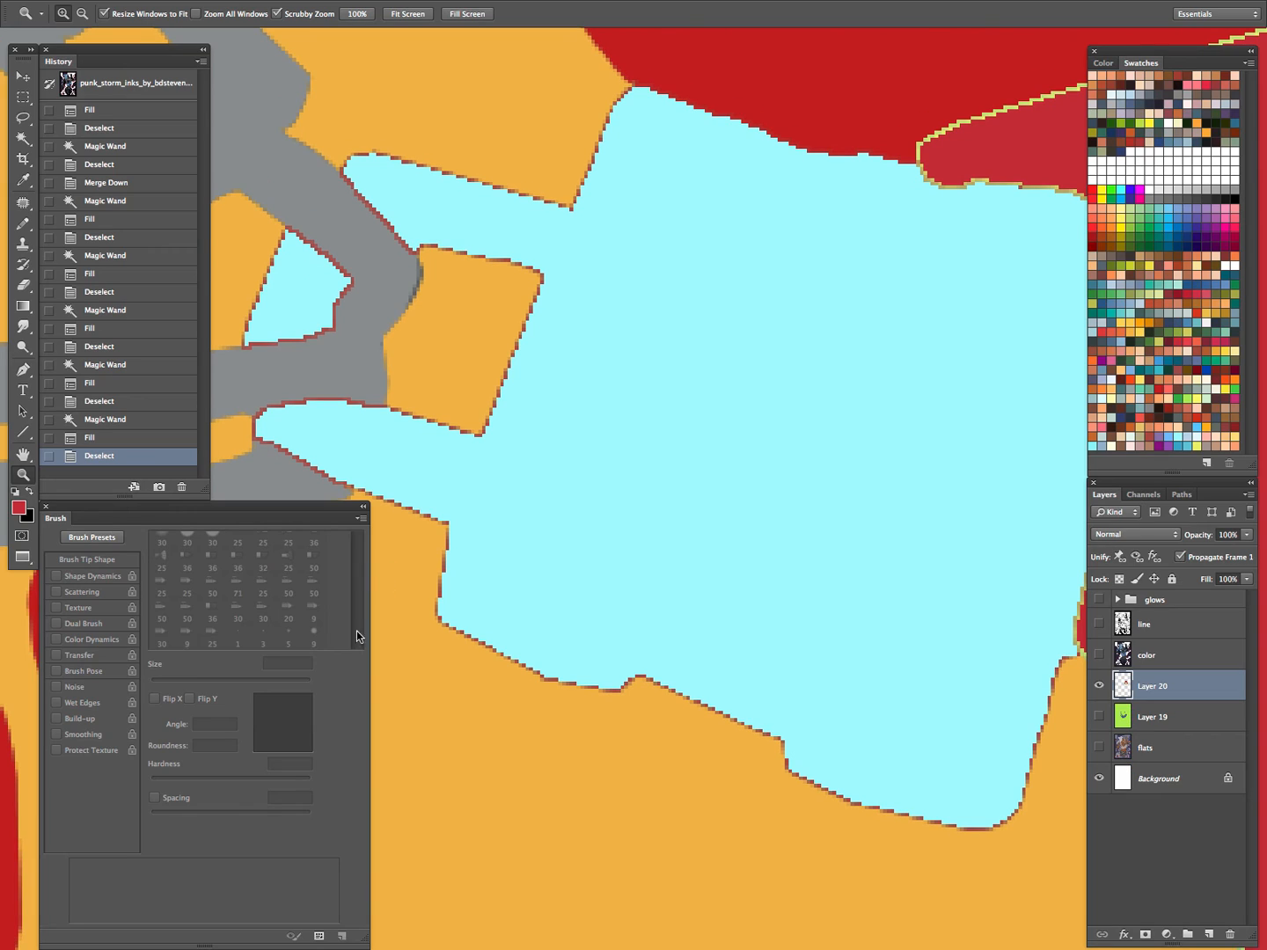
drag(750, 561, 607, 487)
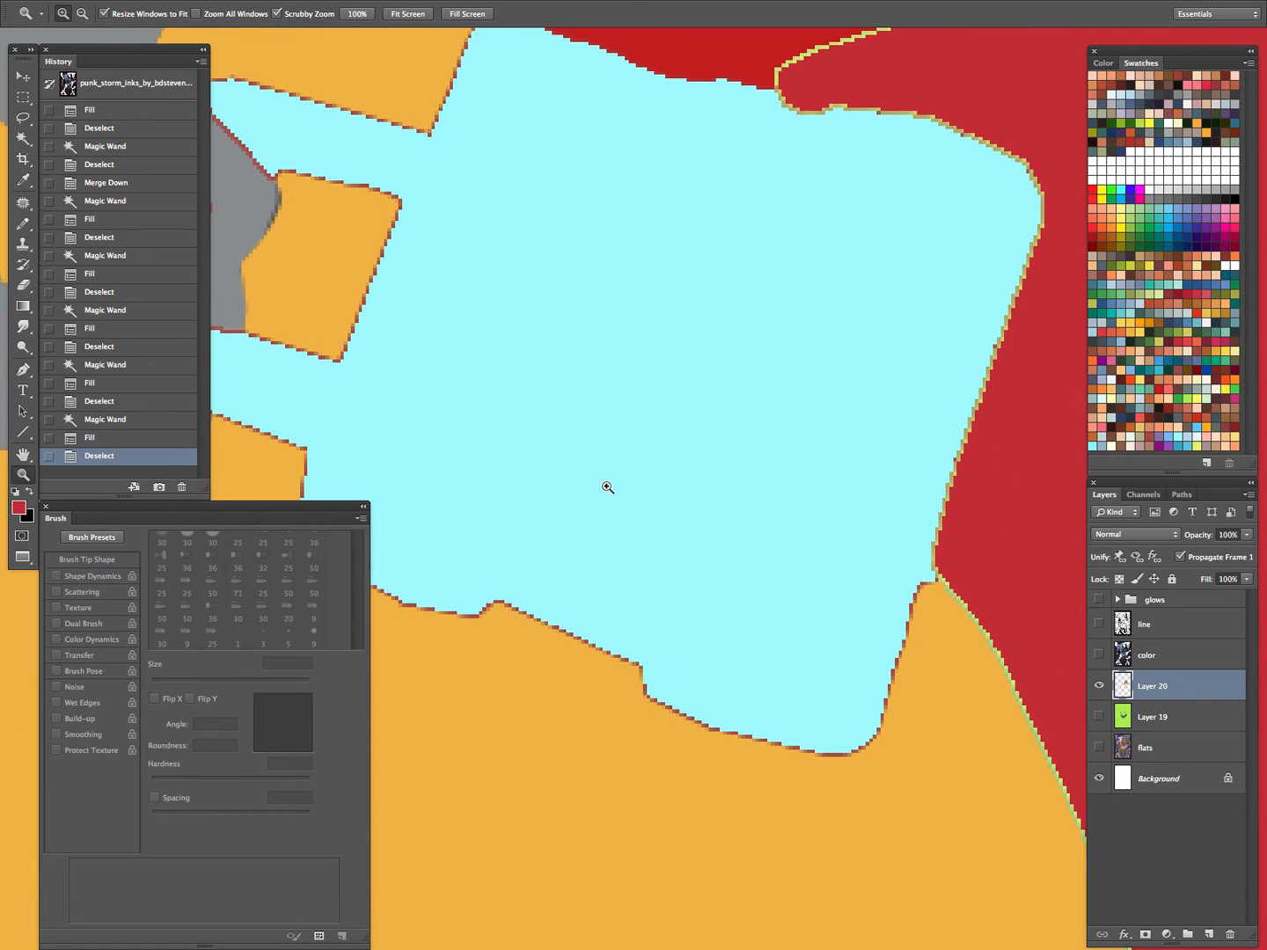
Step: Delete Layer 20 and Layer 19, and make the flats layer visible
click(1097, 684)
shift+click(1161, 716)
drag(1166, 716, 1230, 934)
click(1097, 685)
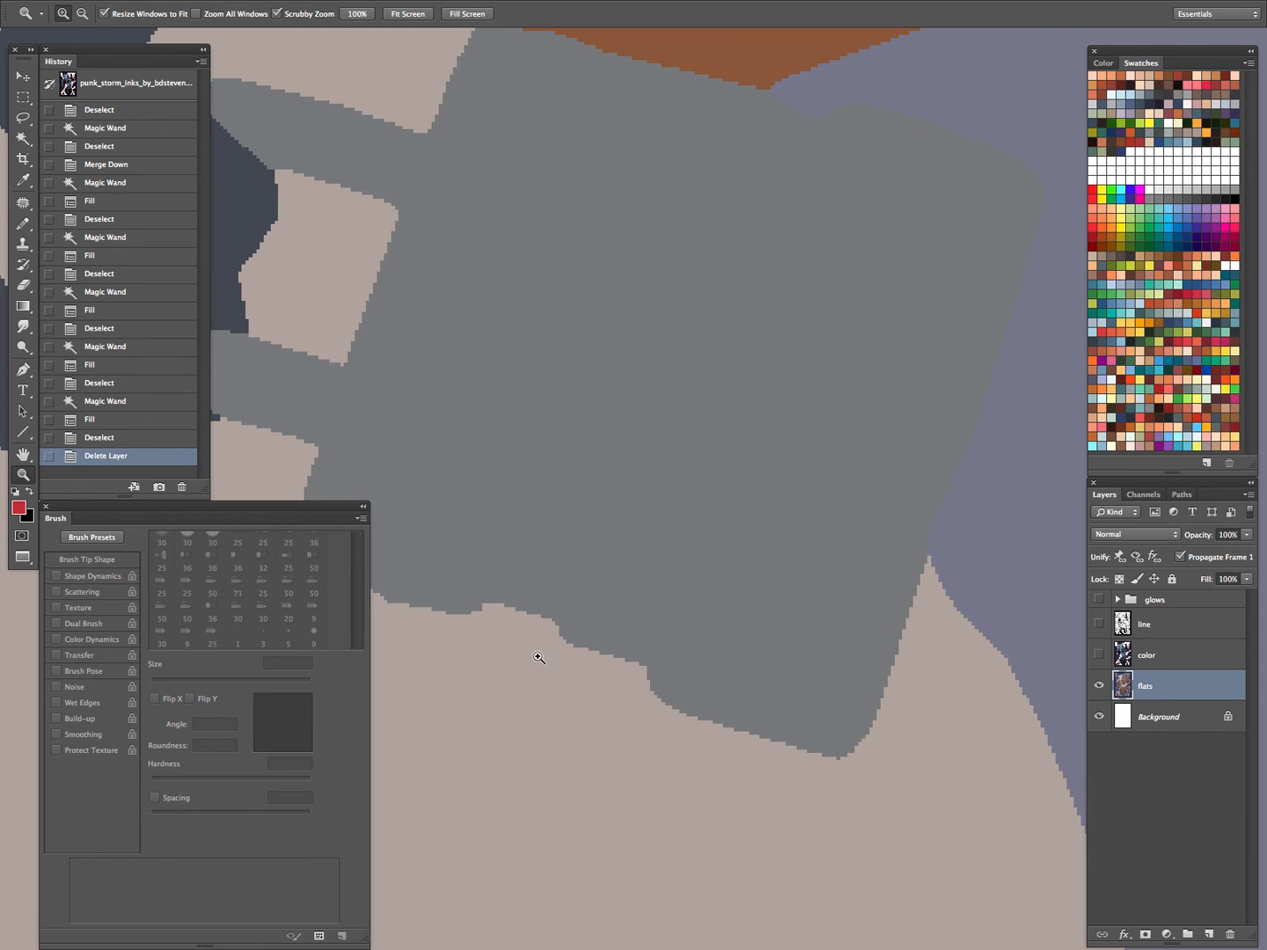
Step: Select the grey padlock area on the flats layer with the Magic Wand, hide the selection edges, and fill it with orange-red
drag(563, 503, 654, 640)
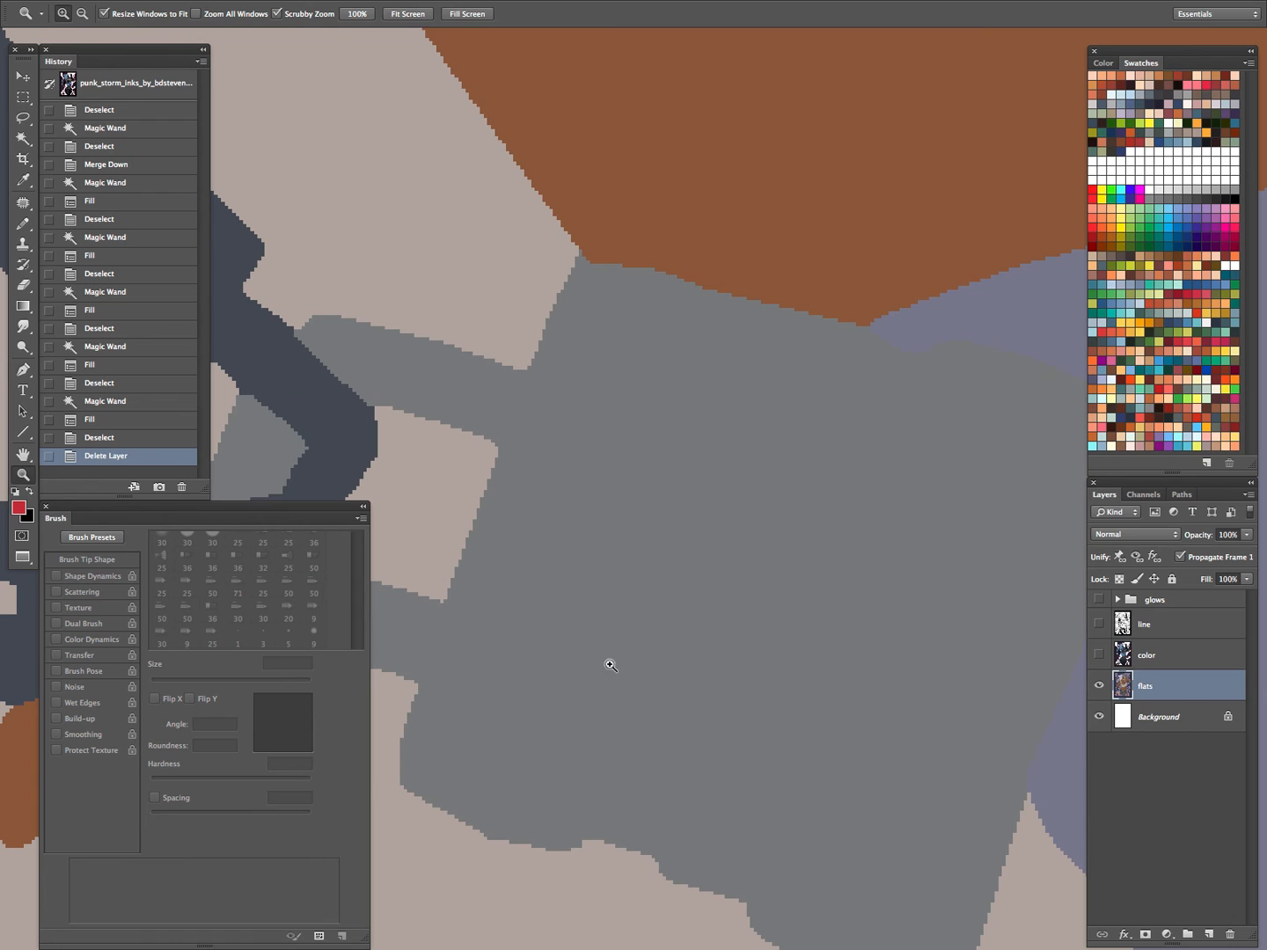
key(l)
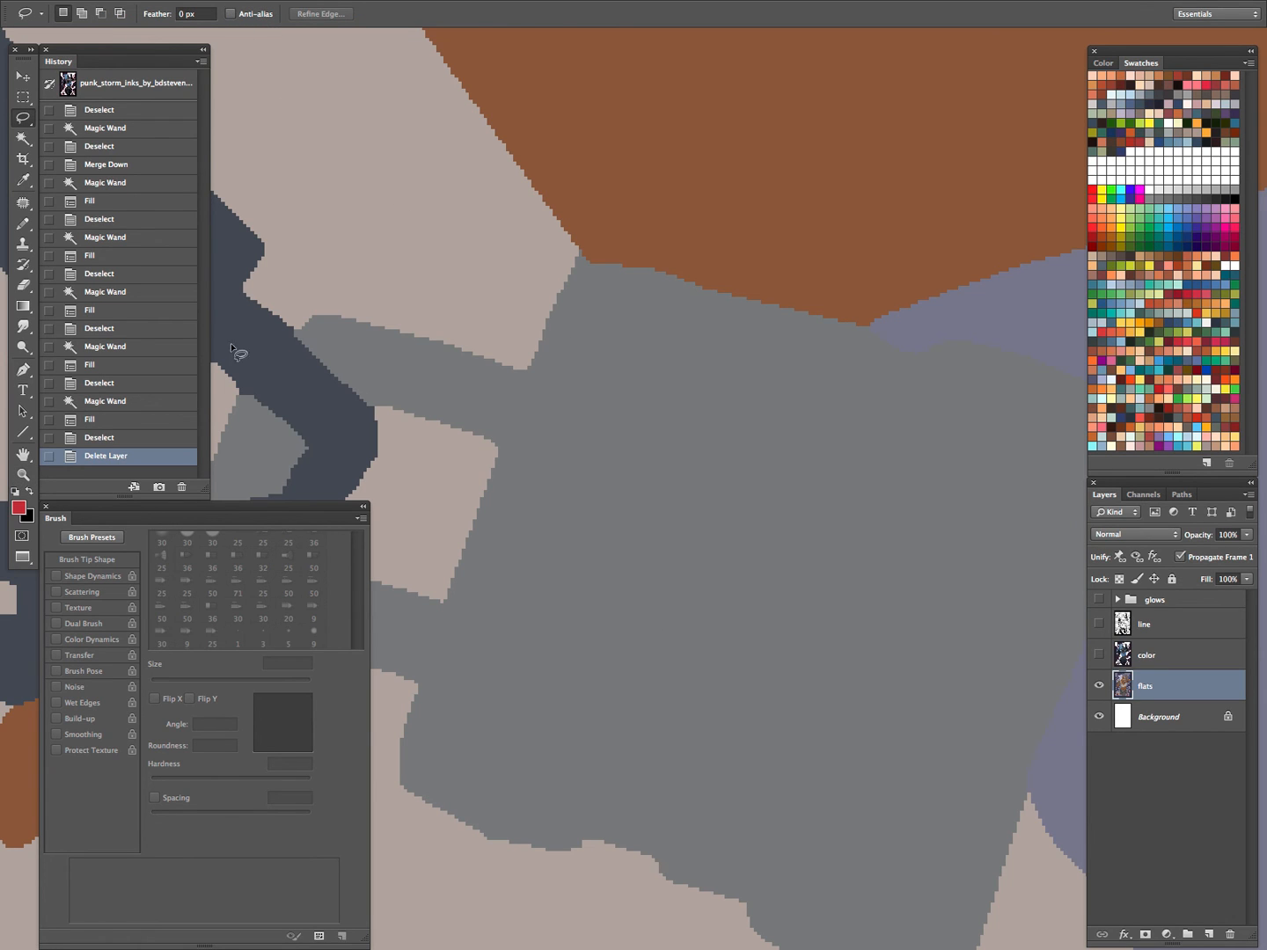
key(w)
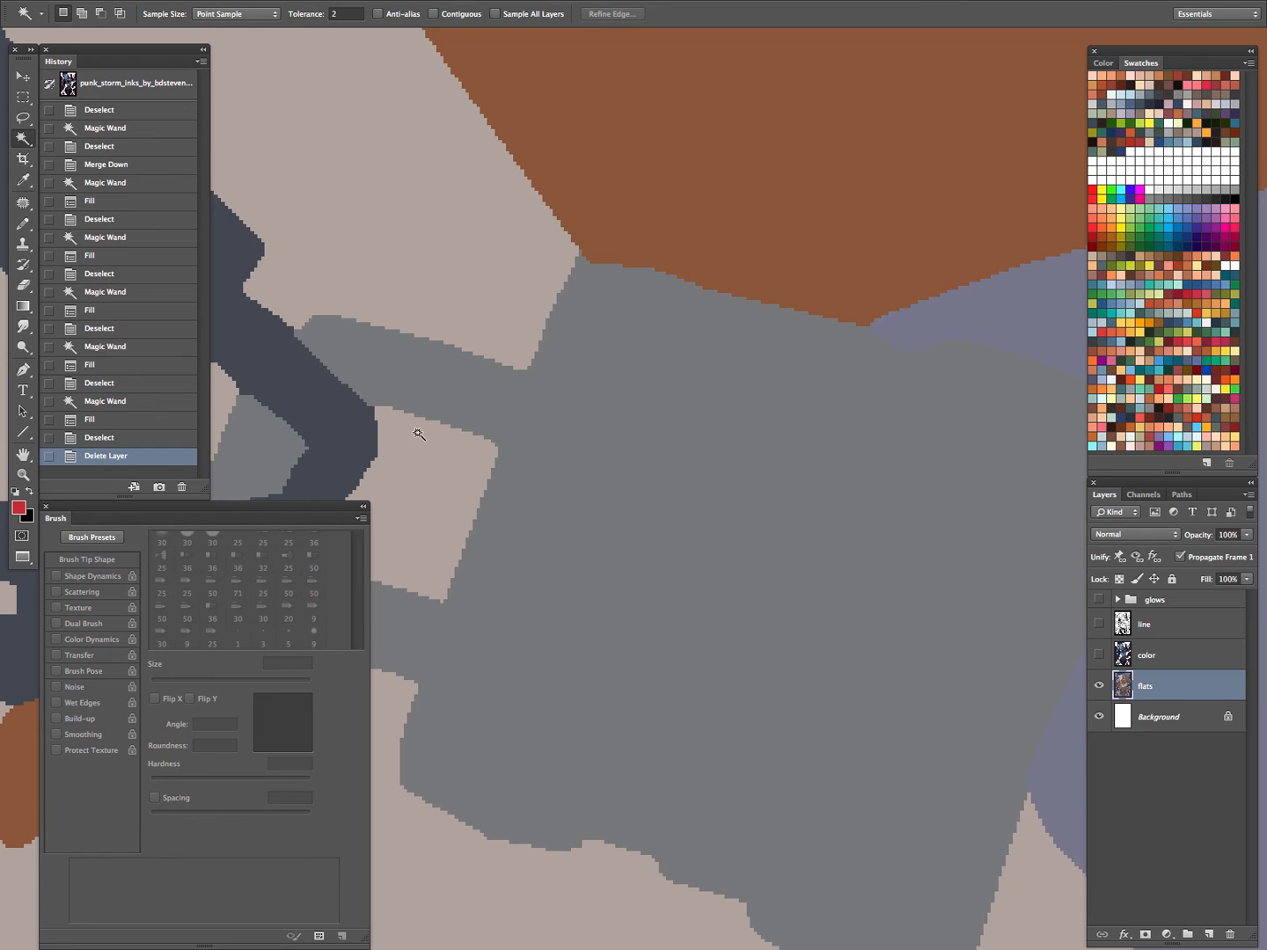
click(449, 397)
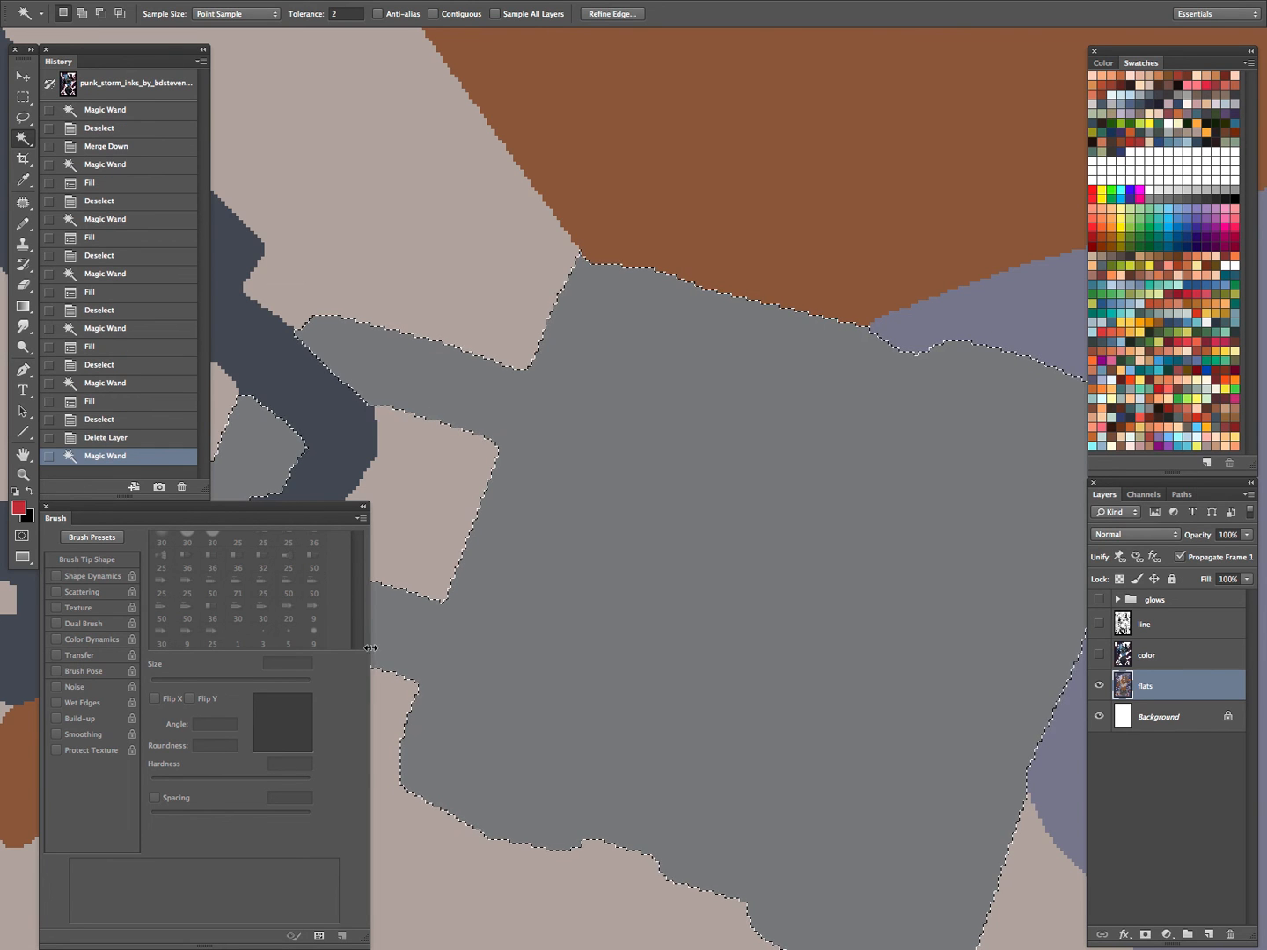
key(super+h)
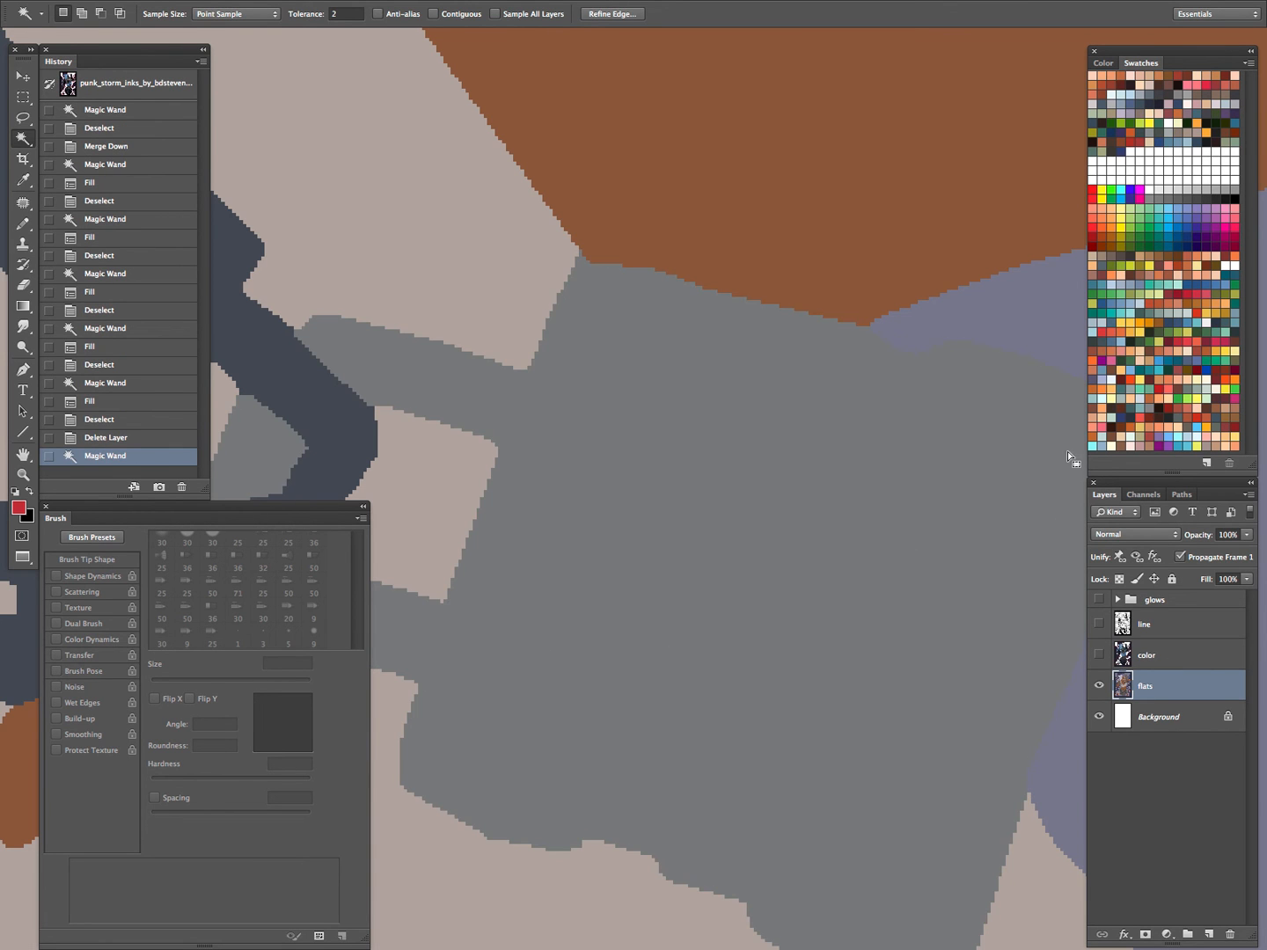
click(1168, 335)
key(alt+BackSpace)
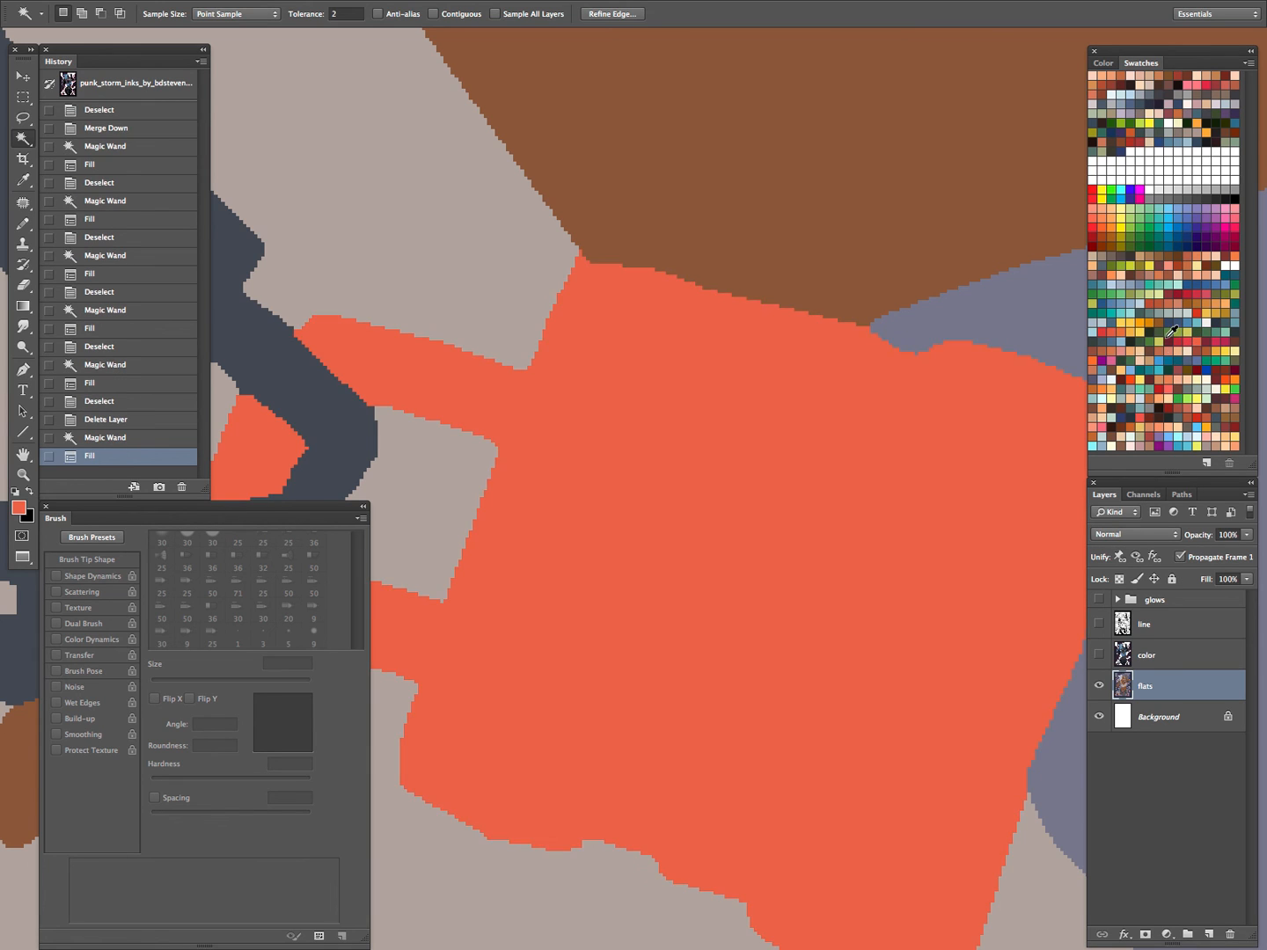
Step: Refill the selected padlock area with dark teal, light blue, orange and finally salmon pink, checking its hard pixel edges
key(z)
drag(541, 342, 650, 288)
click(1228, 320)
key(alt+BackSpace)
click(1120, 279)
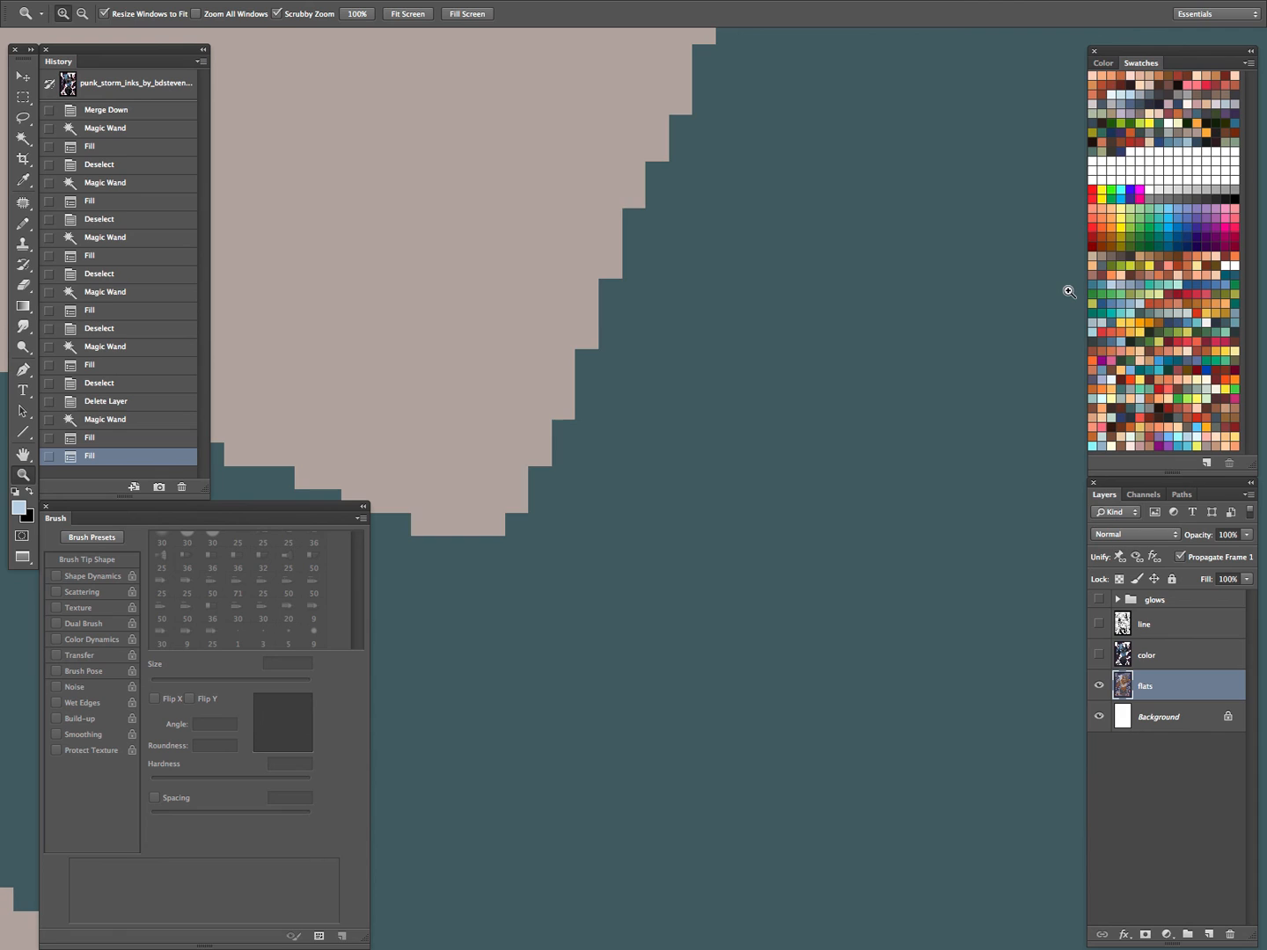
key(alt+BackSpace)
click(1138, 322)
key(alt+BackSpace)
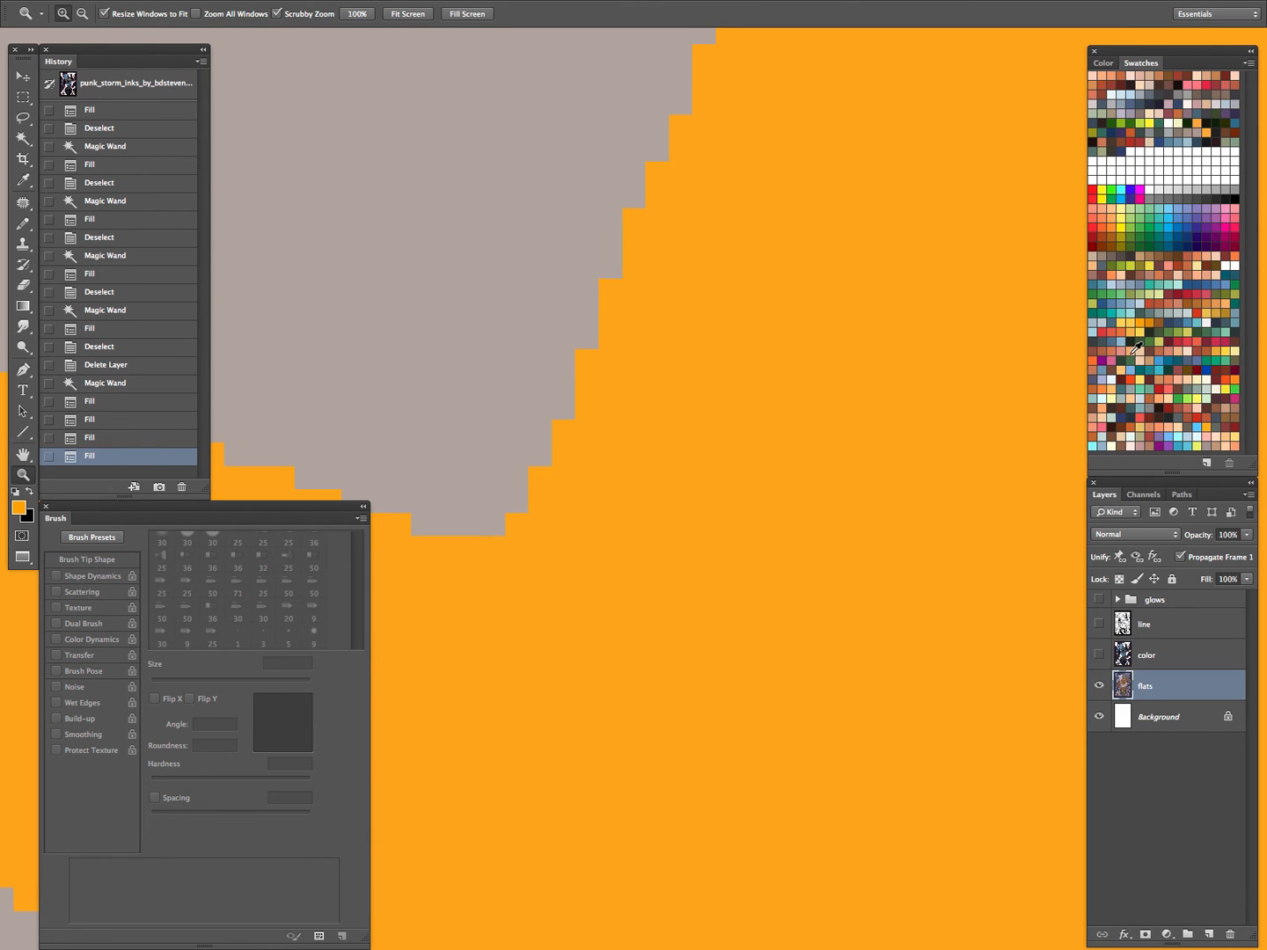
key(alt+BackSpace)
drag(533, 448, 491, 545)
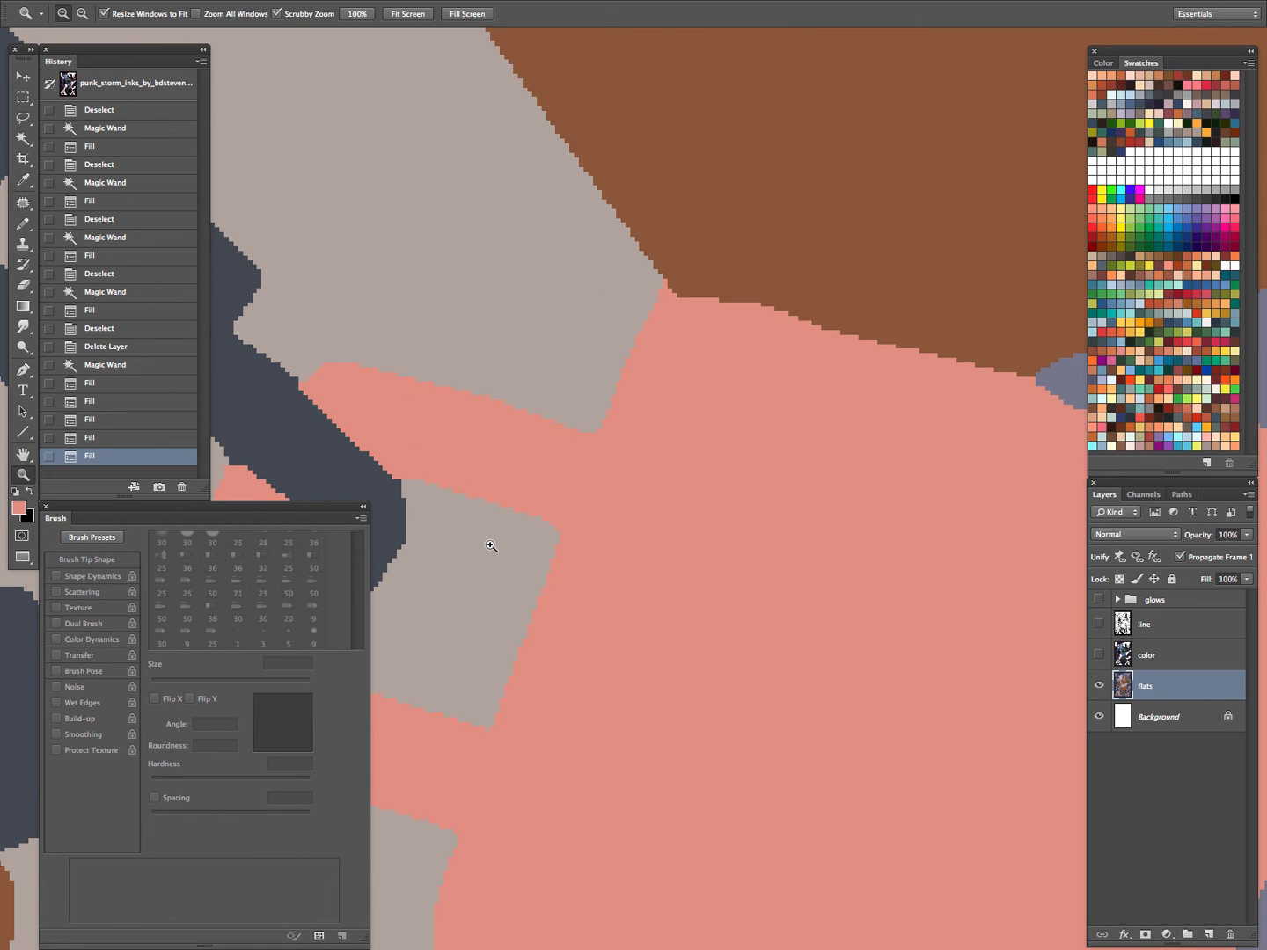
Step: Show the color layer, make it active, and clear the padlock selection
click(1099, 654)
click(1149, 660)
mouse_move(681, 509)
mouse_down()
mouse_move(633, 580)
mouse_move(529, 495)
mouse_up()
key(w)
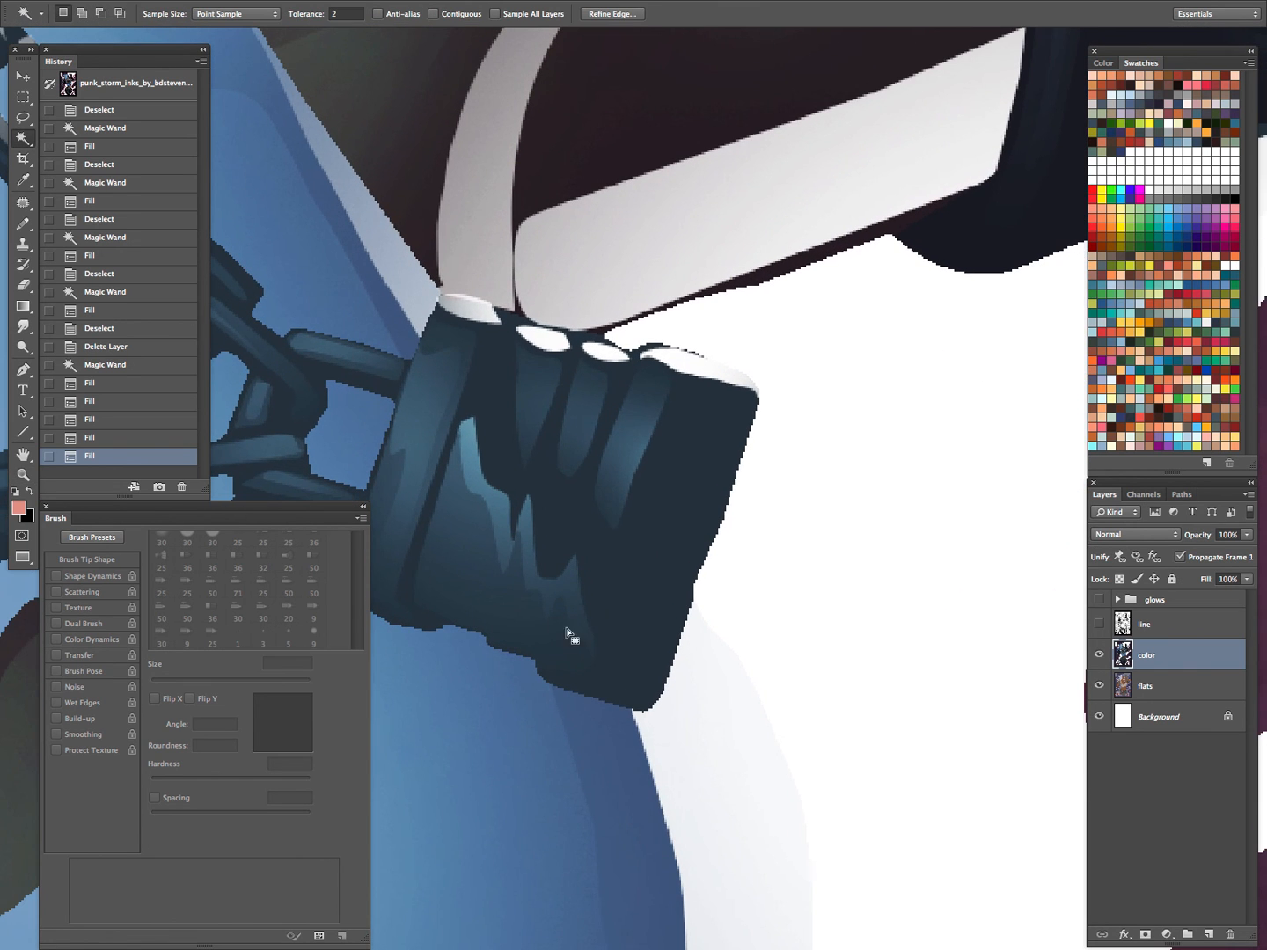
key(ctrl+d)
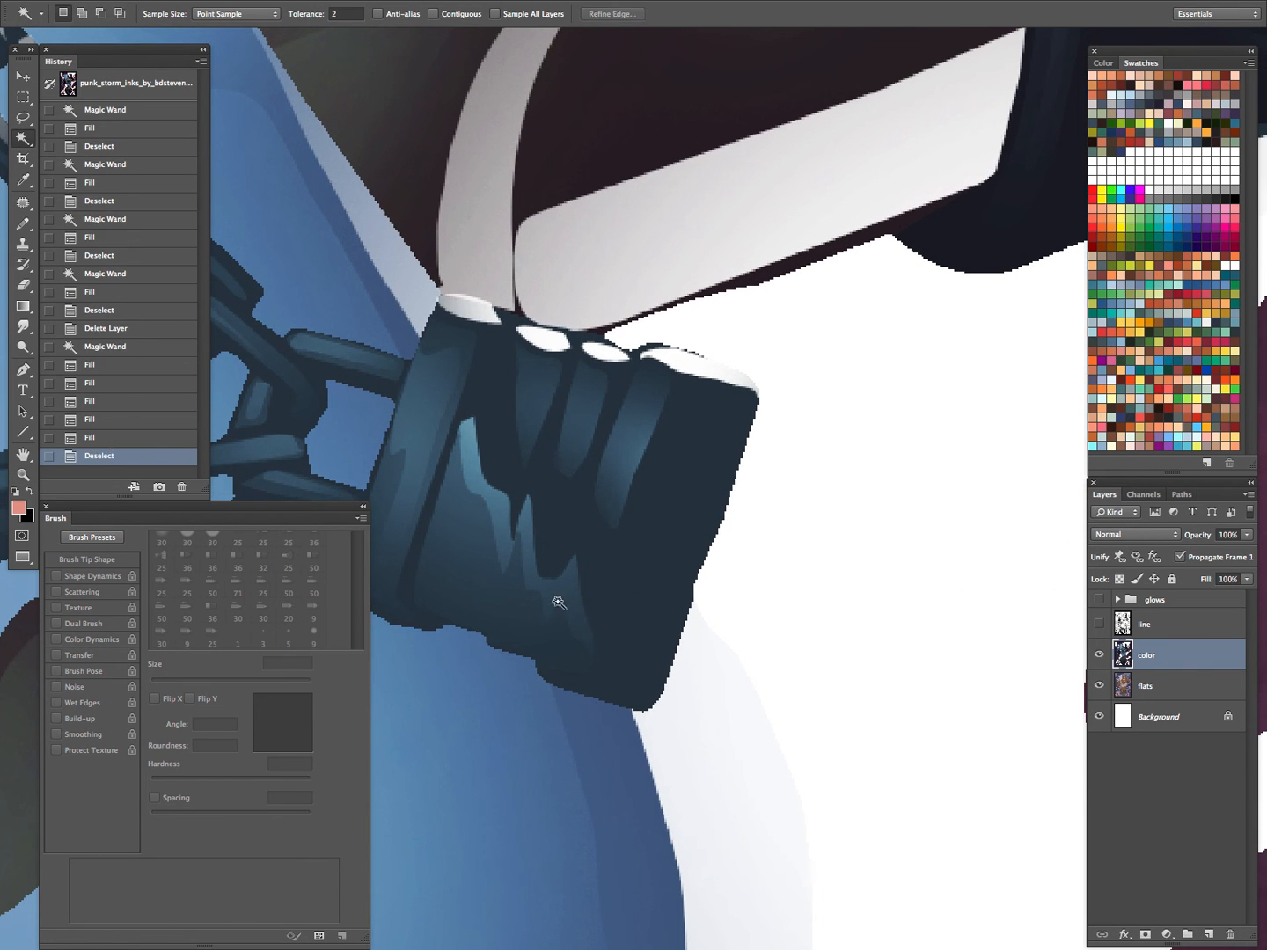
Step: Try to select the dark brown lips on the color layer with the Magic Wand, adding the outer lower-lip tones
key(Tab)
key(z)
drag(561, 461, 480, 533)
drag(539, 471, 656, 557)
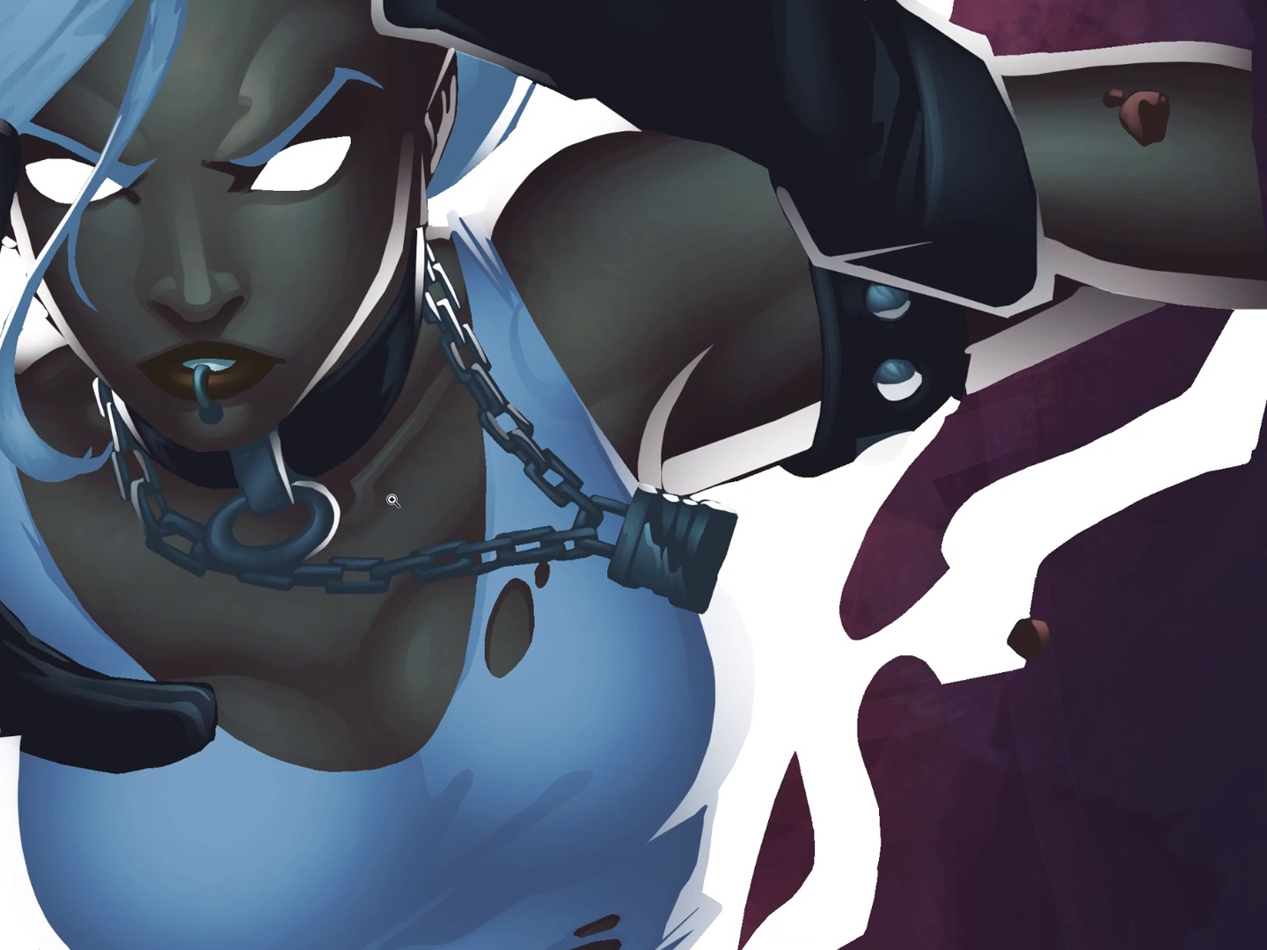
drag(291, 380, 542, 495)
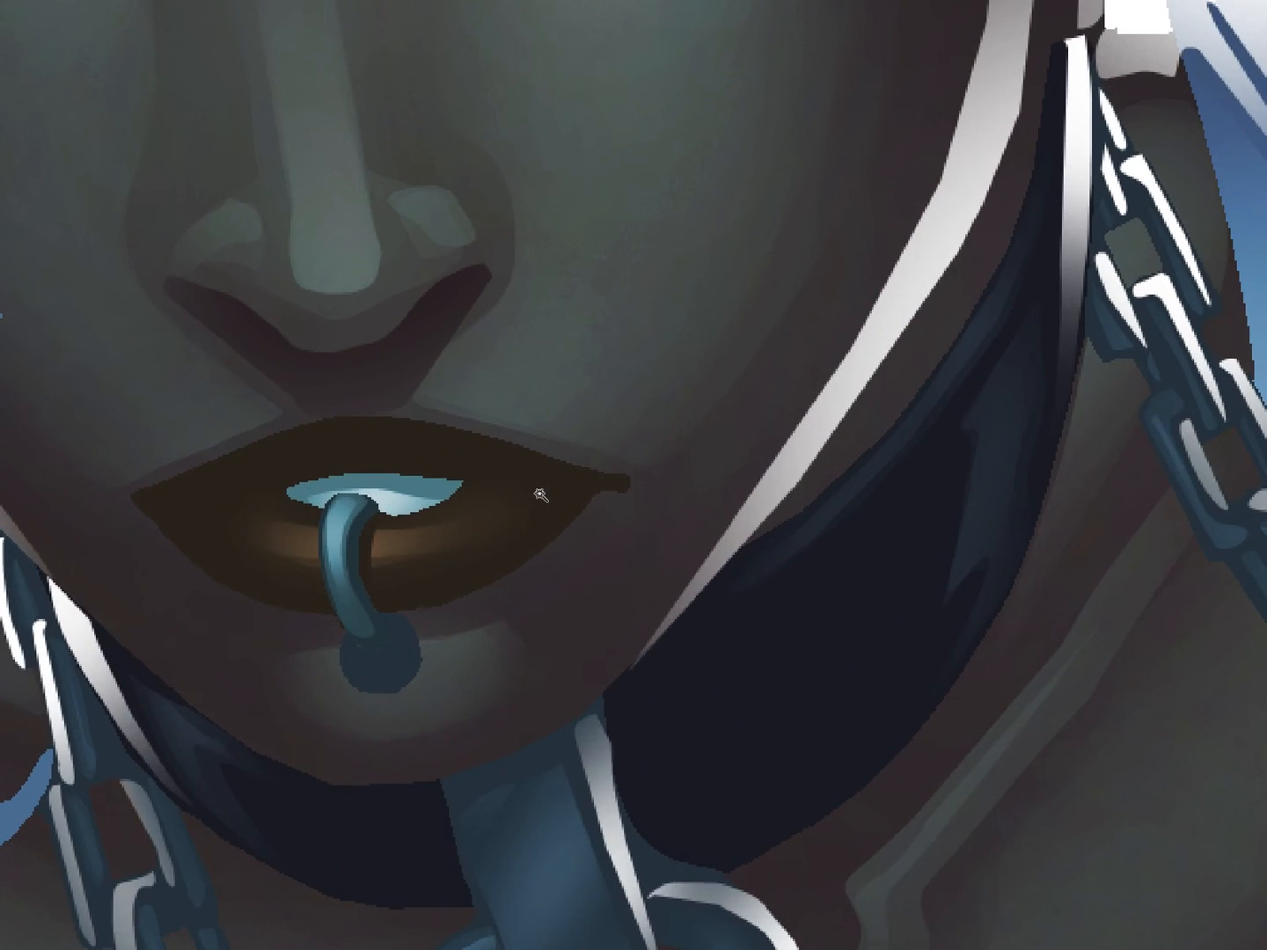
click(544, 484)
key(z)
click(512, 520)
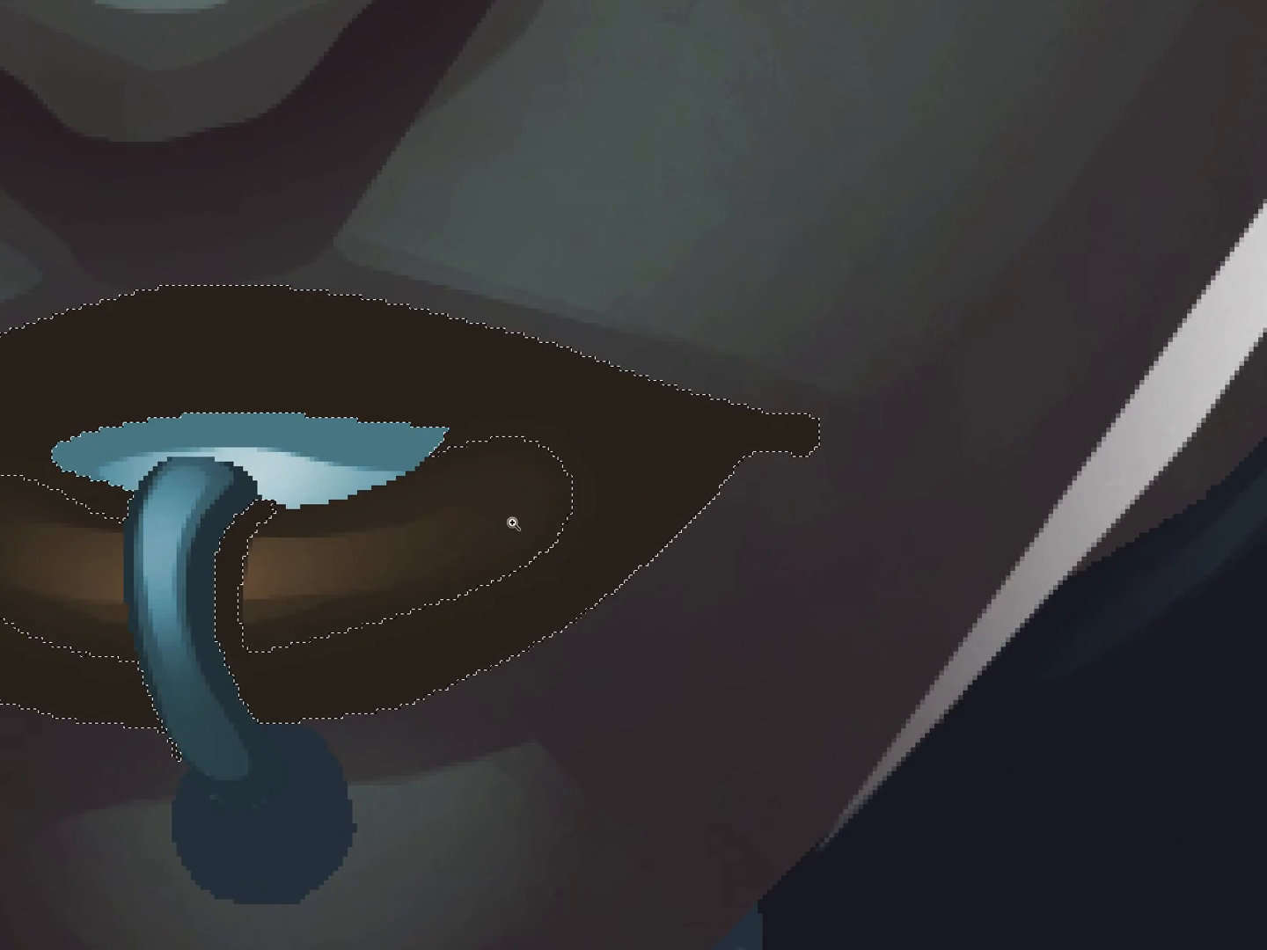
key(w)
shift+click(476, 447)
shift+click(466, 486)
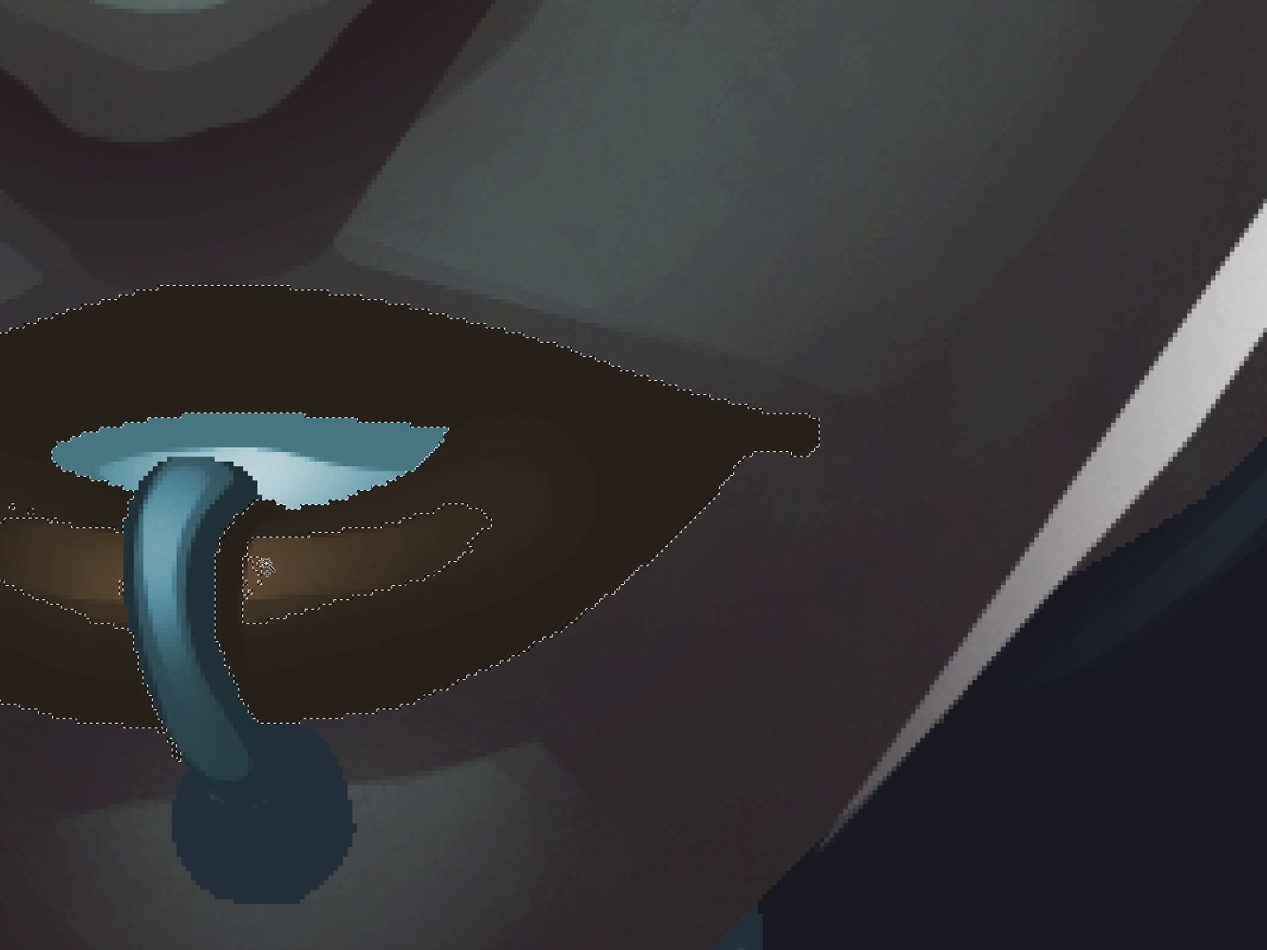
Step: Try to add the remaining highlight tones and stray pixels of the lower lip to the Magic Wand selection
scroll(254, 577, up, 2)
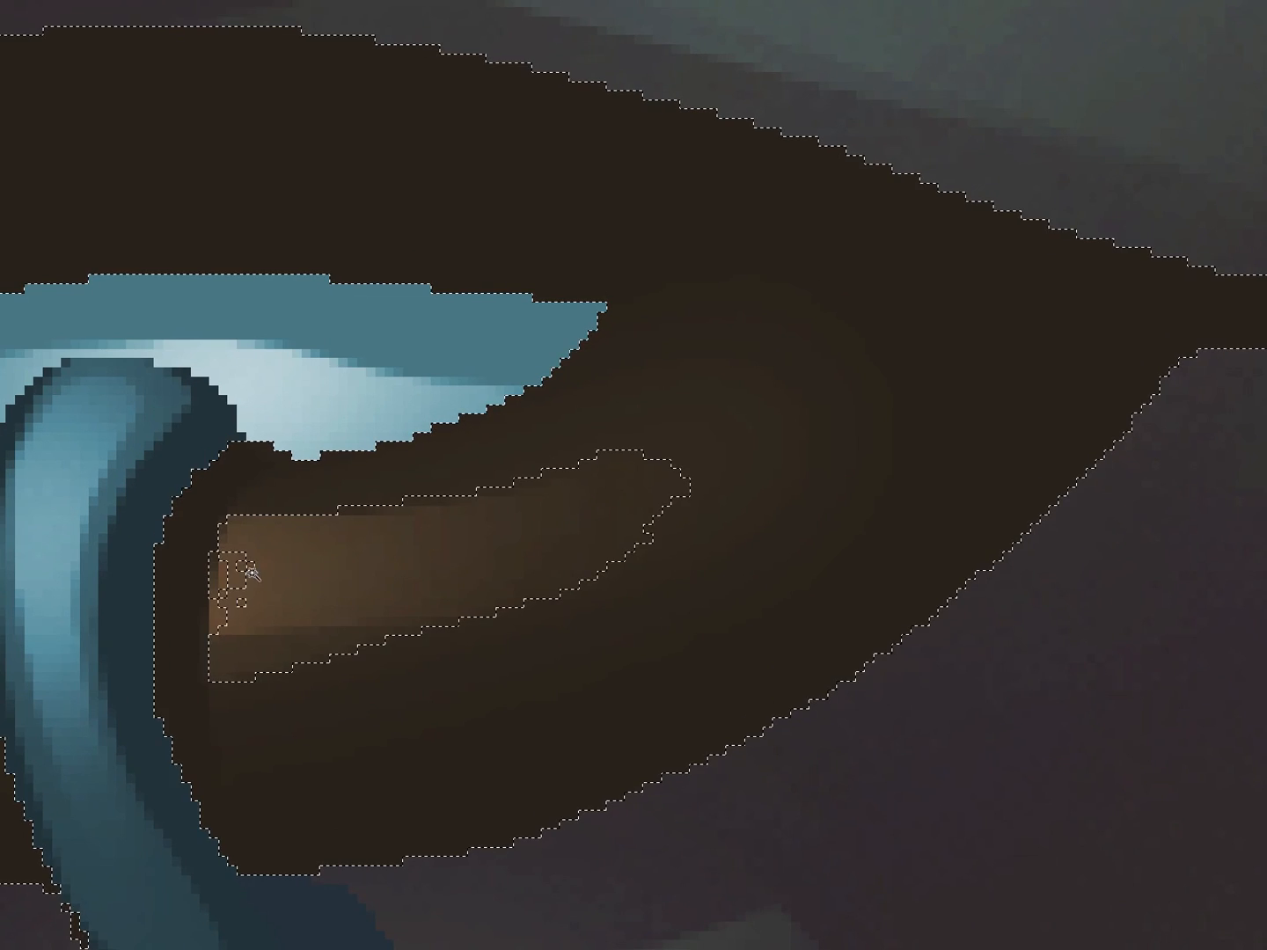
shift+click(266, 533)
shift+click(314, 564)
shift+click(270, 595)
shift+click(248, 628)
shift+click(268, 558)
shift+click(409, 553)
shift+click(466, 524)
shift+click(452, 558)
shift+click(427, 528)
shift+click(575, 510)
shift+click(555, 562)
shift+click(566, 575)
shift+click(597, 519)
shift+click(670, 494)
shift+click(523, 551)
shift+click(426, 582)
shift+click(396, 583)
shift+click(389, 599)
shift+click(371, 598)
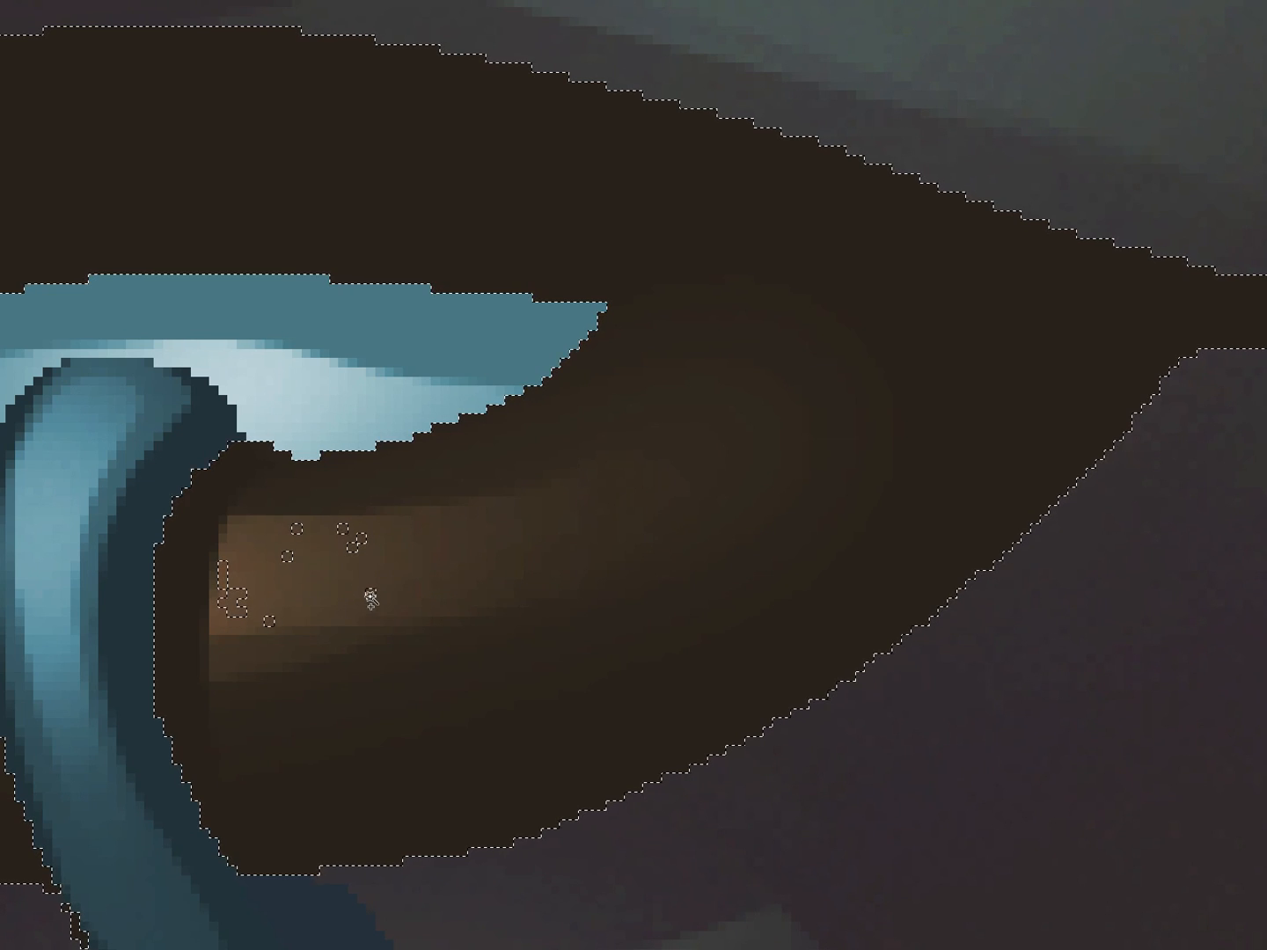
shift+click(287, 557)
shift+click(270, 621)
shift+click(296, 529)
scroll(416, 522, down, 4)
drag(420, 570, 559, 567)
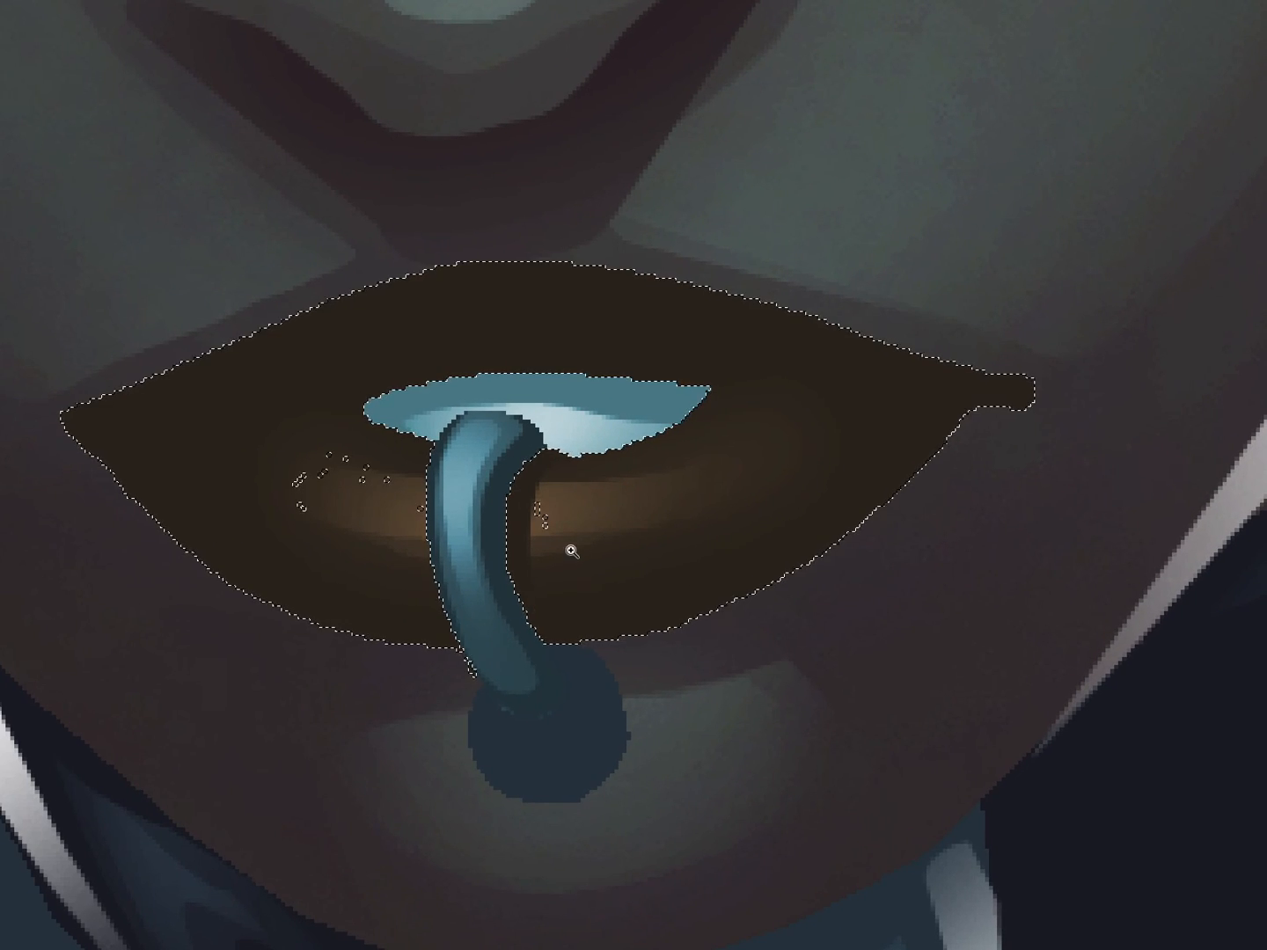
Step: Clear the lip selection and make the line layer visible
key(Tab)
key(super+d)
click(1099, 625)
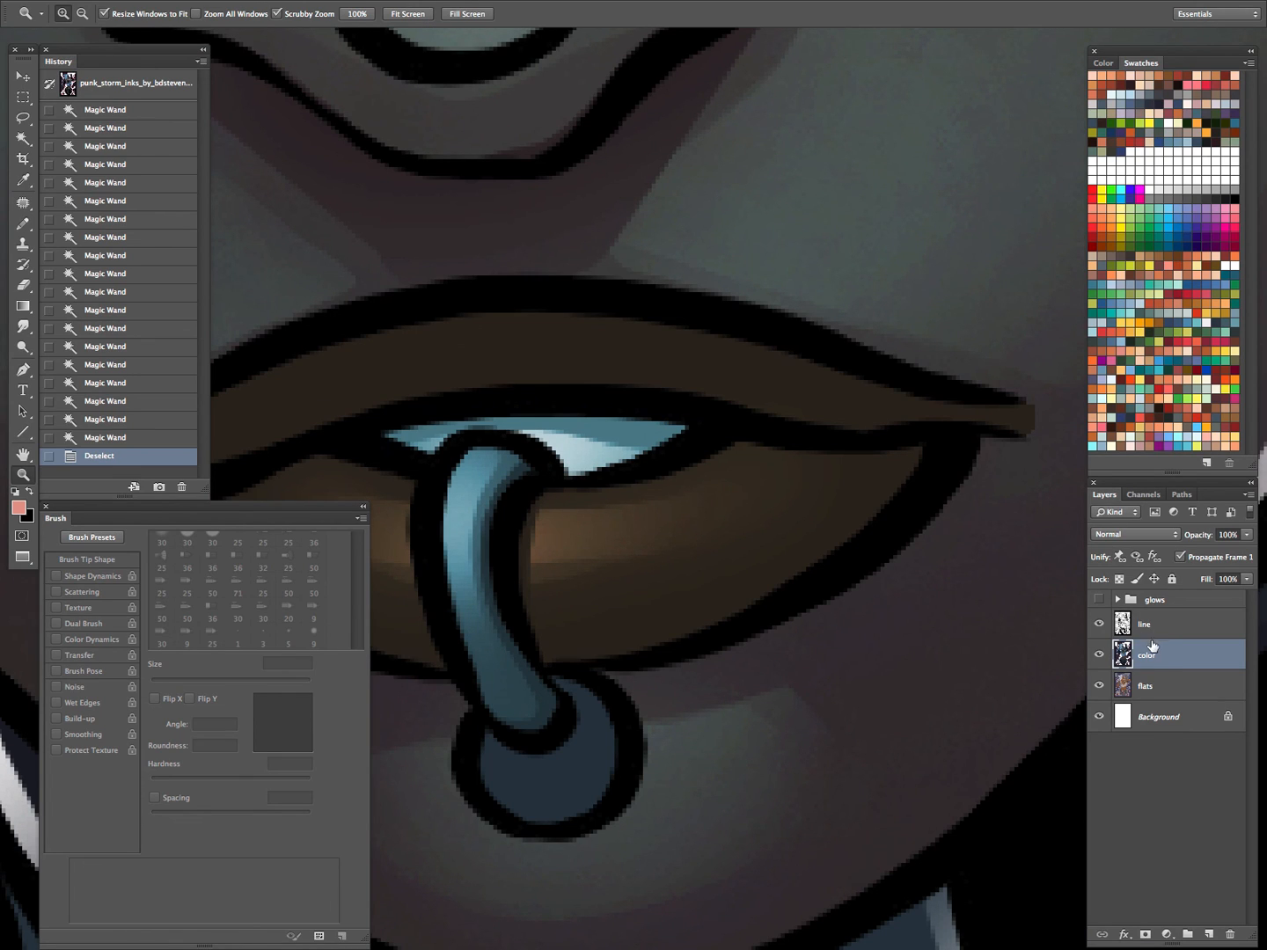
Step: Try outlining the lower lip beside the lip ring with the Lasso, and discard the selection
key(Tab)
mouse_move(940, 353)
mouse_down()
mouse_move(1010, 397)
mouse_move(783, 581)
mouse_move(605, 645)
mouse_move(550, 646)
mouse_move(503, 543)
mouse_move(537, 465)
mouse_up()
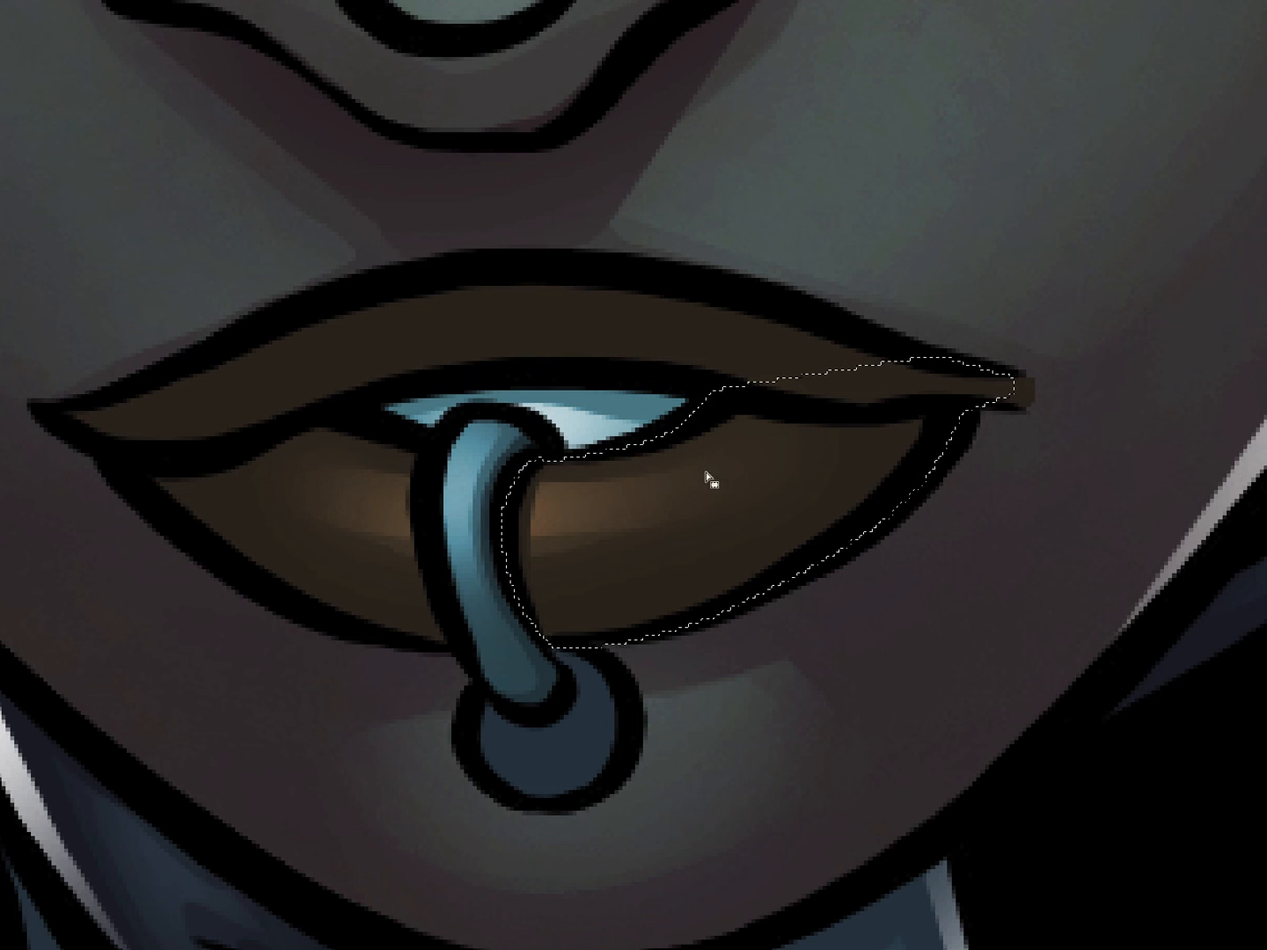
key(ctrl+d)
Step: Select the whole lip shape from the flats layer with the Magic Wand, and make the color layer active
key(Tab)
click(1171, 686)
key(w)
click(695, 502)
key(z)
drag(695, 506, 613, 635)
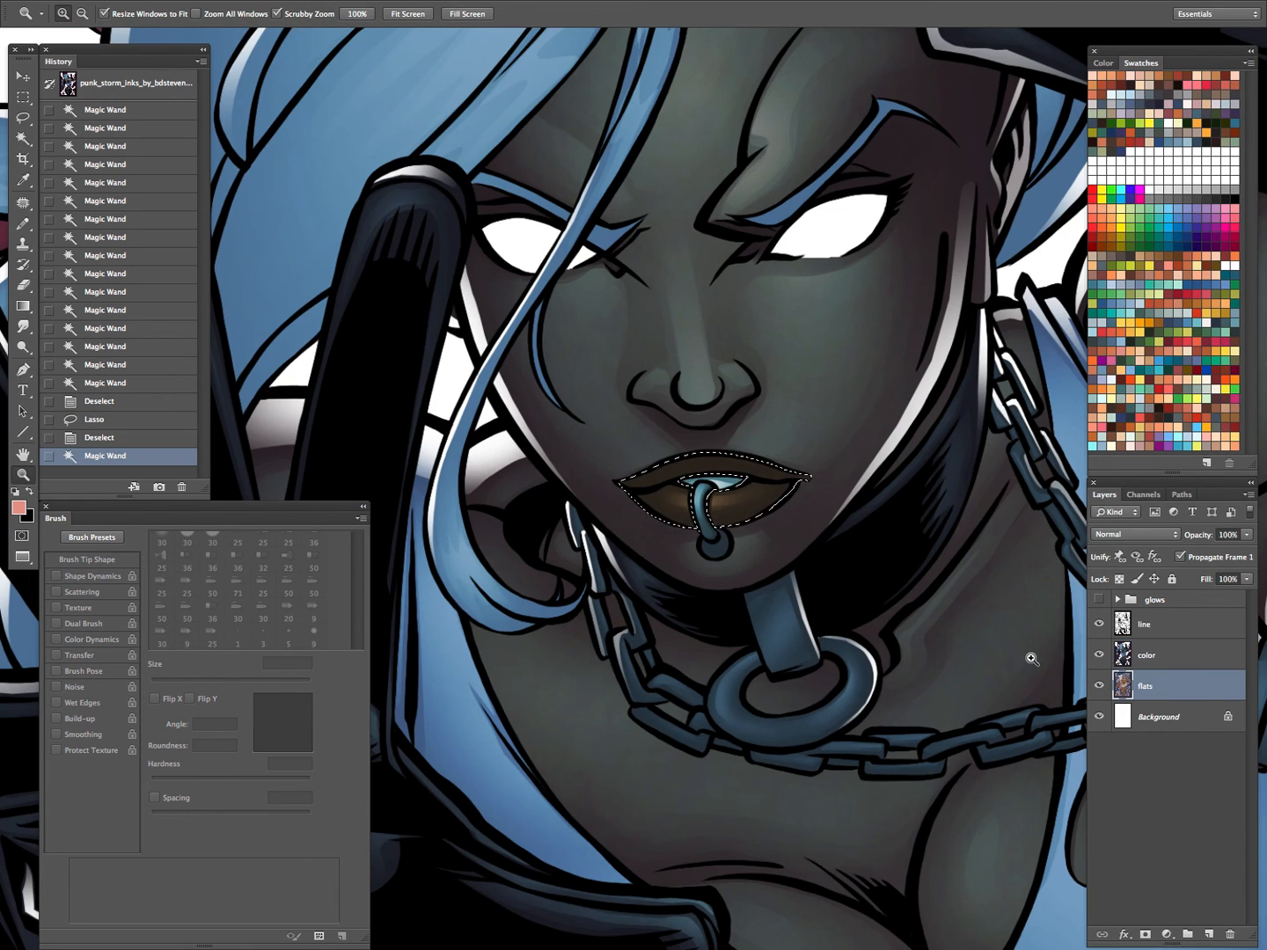
click(1171, 655)
Step: Try a Levels adjustment on the selected lips of the color layer, and cancel it
key(ctrl+l)
mouse_move(1061, 306)
mouse_down()
mouse_move(1026, 306)
mouse_move(1062, 305)
mouse_up()
click(1225, 180)
drag(676, 503, 622, 577)
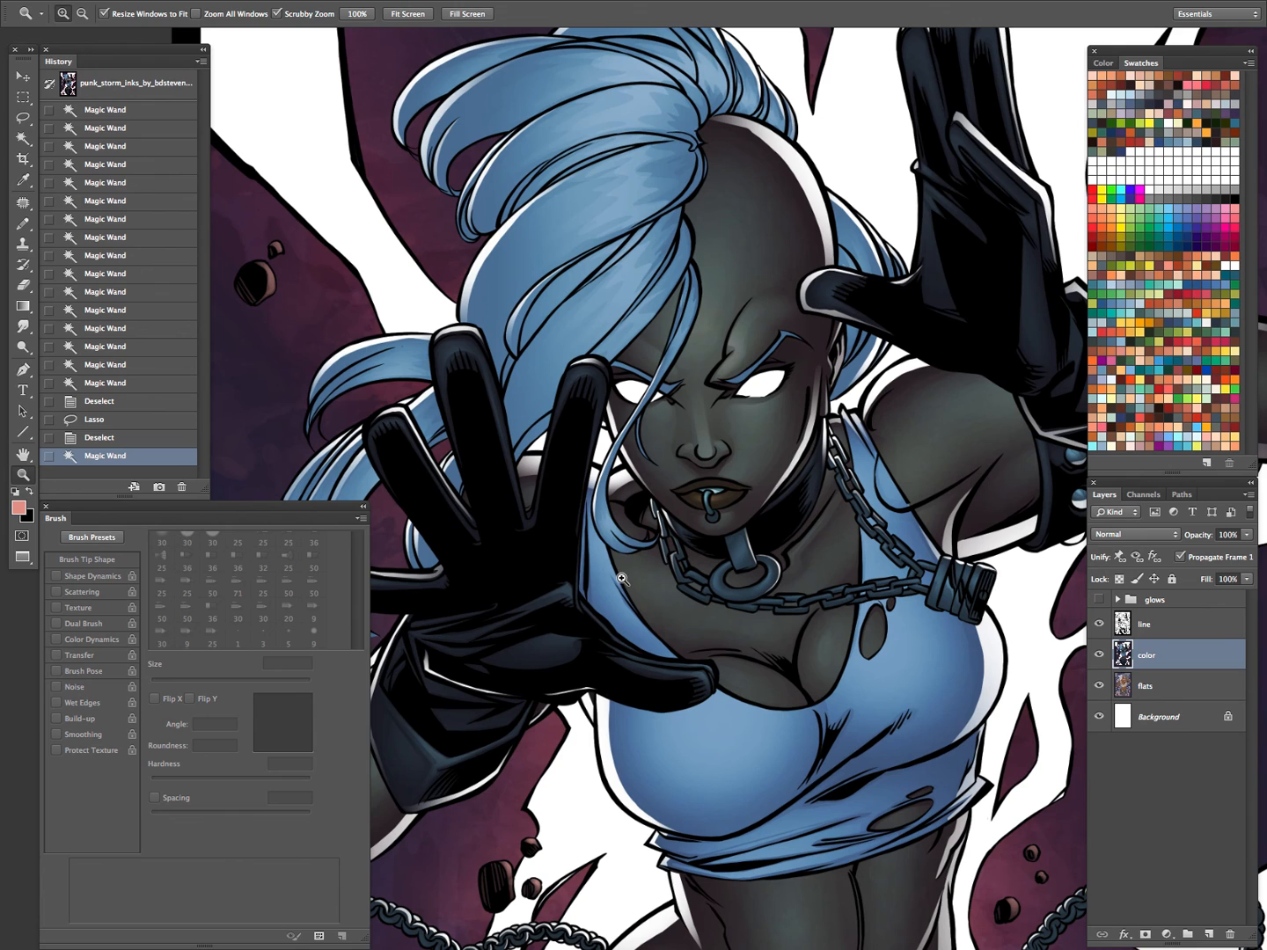